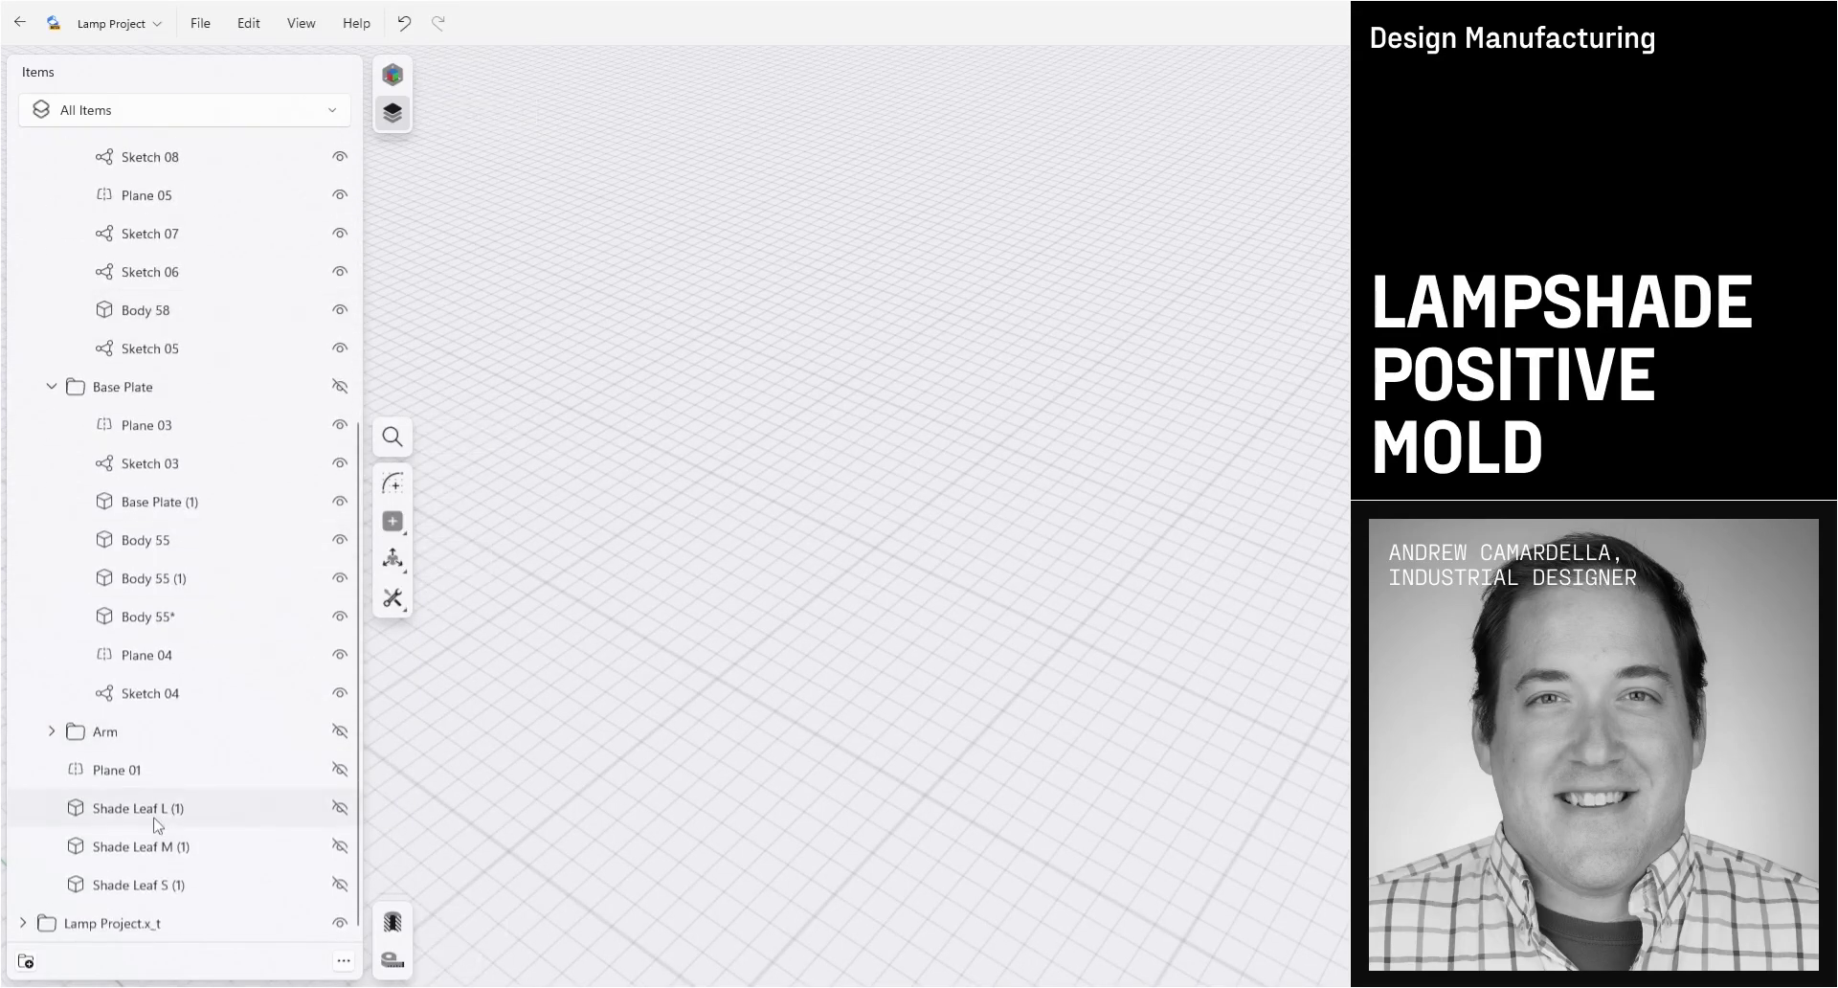
Step: Display the body Shade Leaf L (1) and examine its inner surface, edges and top ring from several sides
key("m")
right_click_drag(903, 873, 1078, 839)
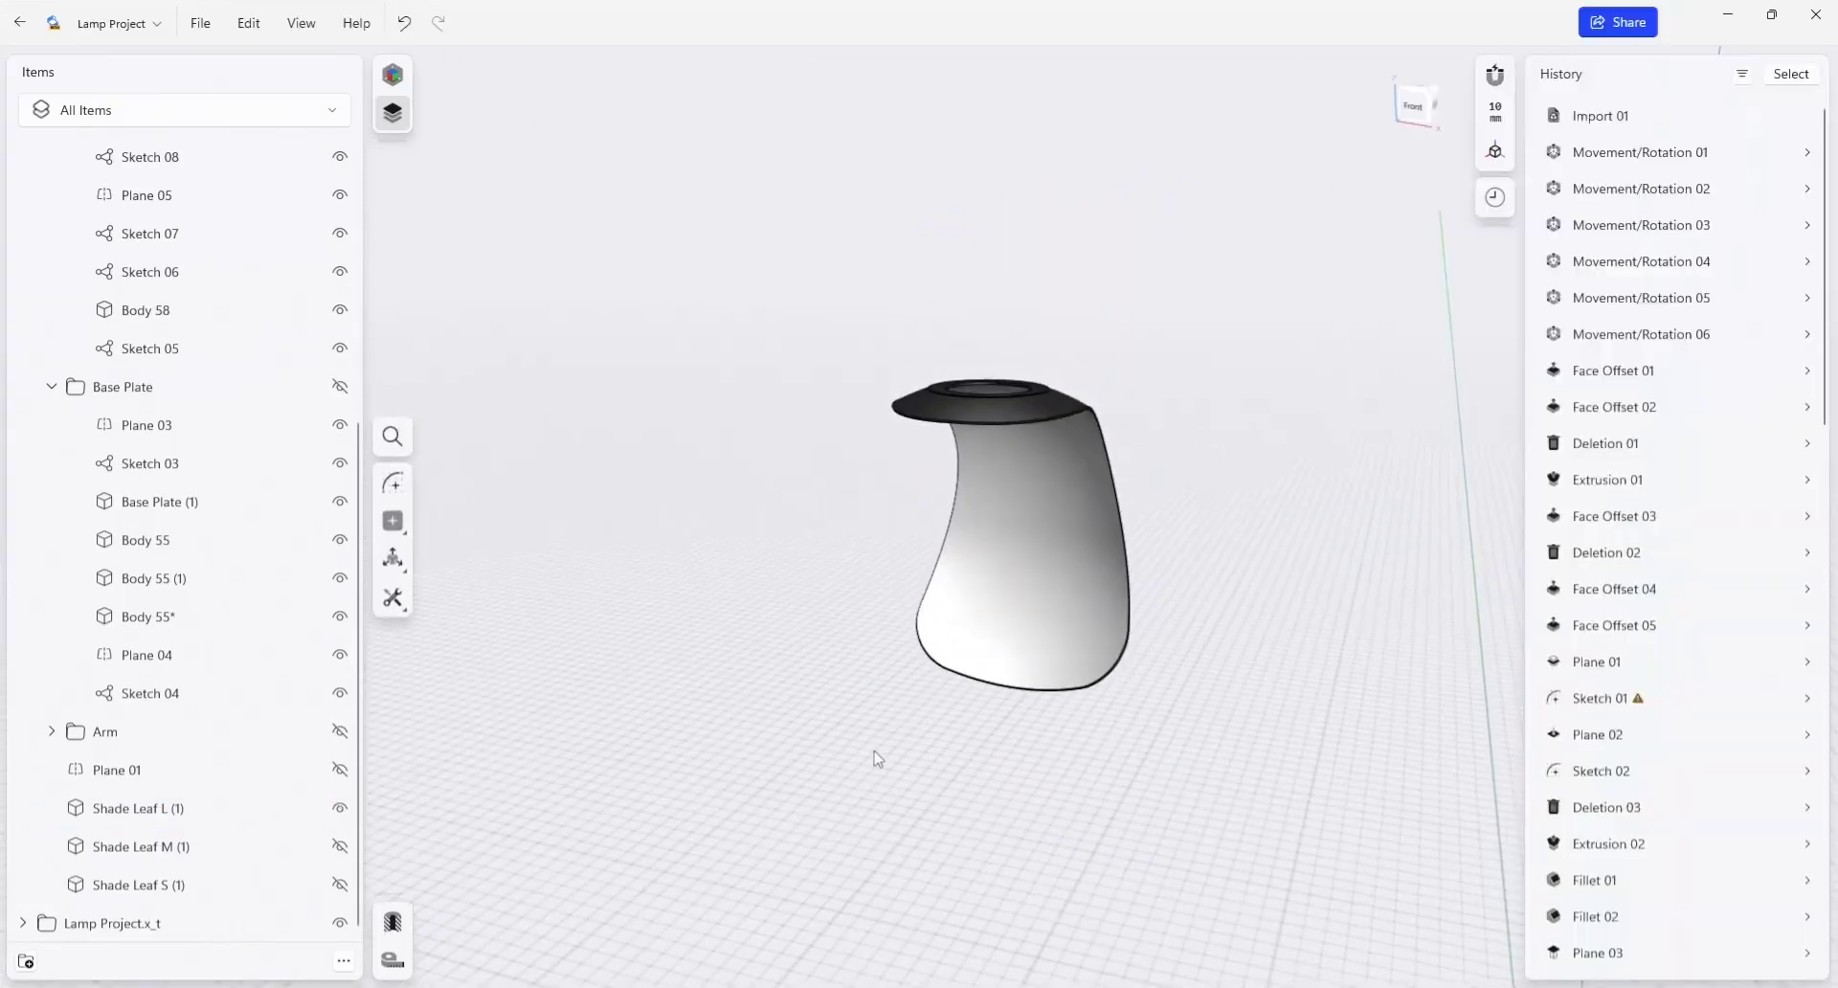
right_click_drag(877, 759, 973, 753)
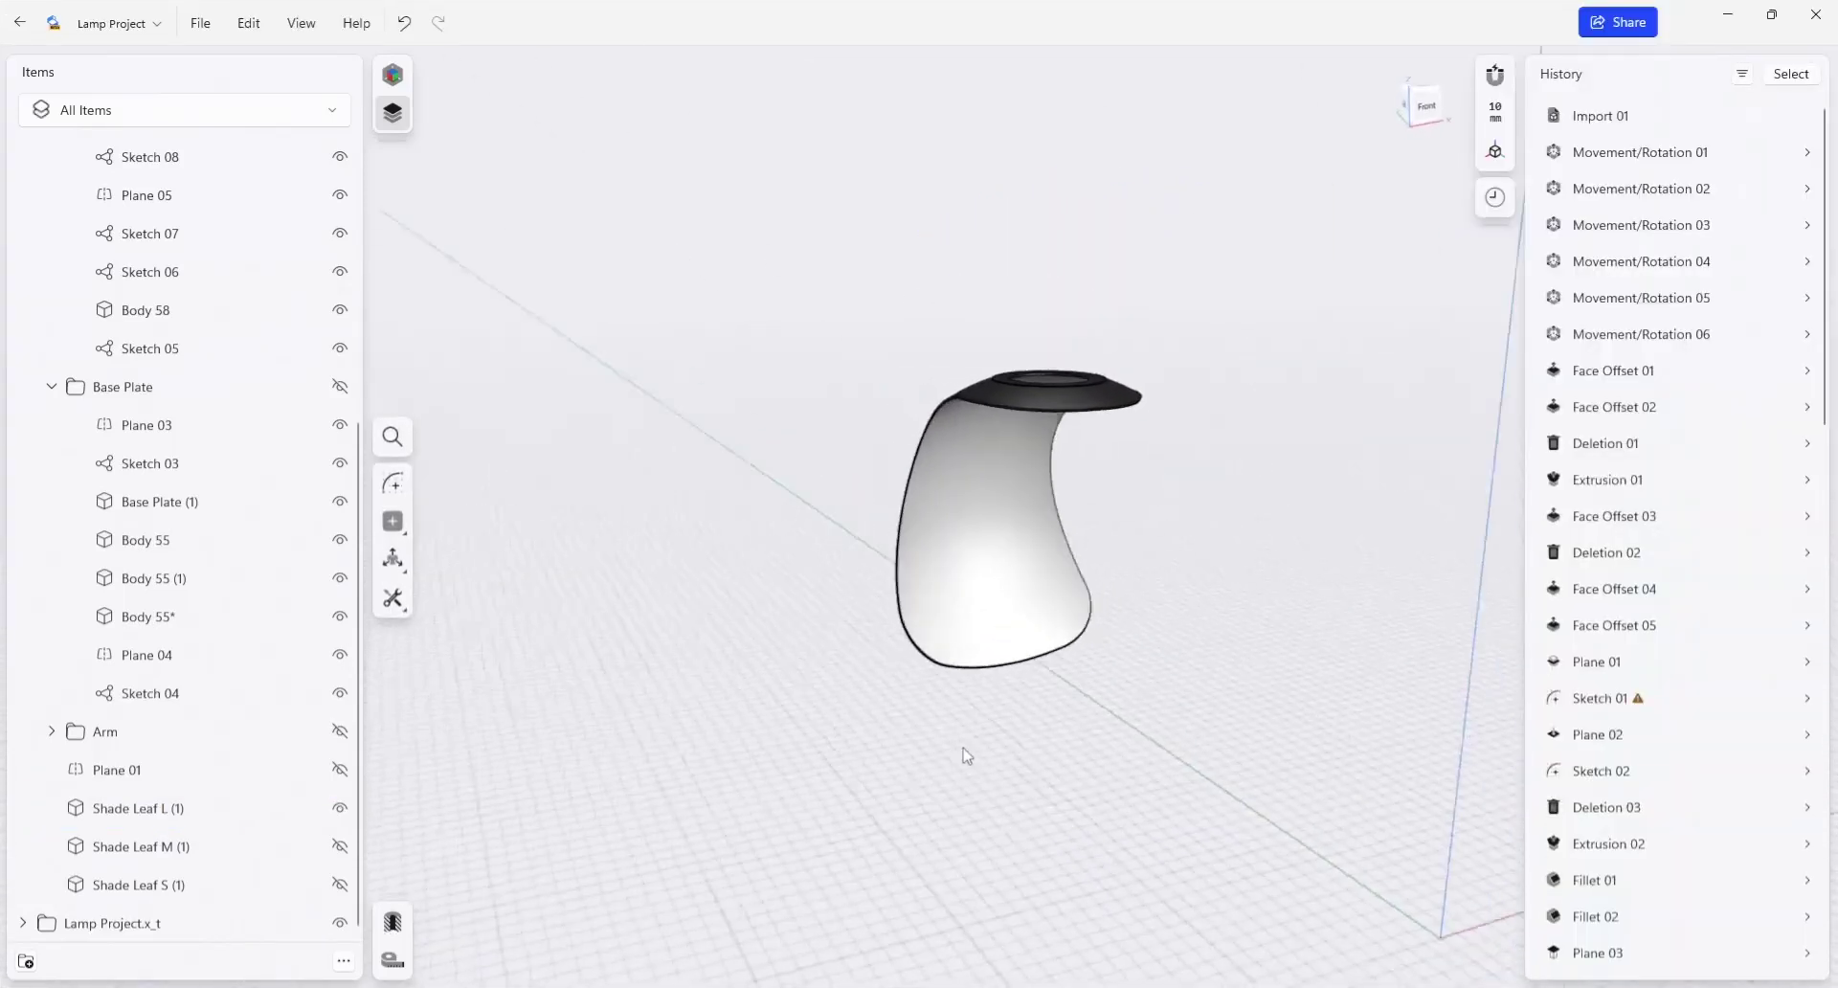
scroll(1037, 496, "up", 3)
middle_click_drag(1072, 522, 1063, 586)
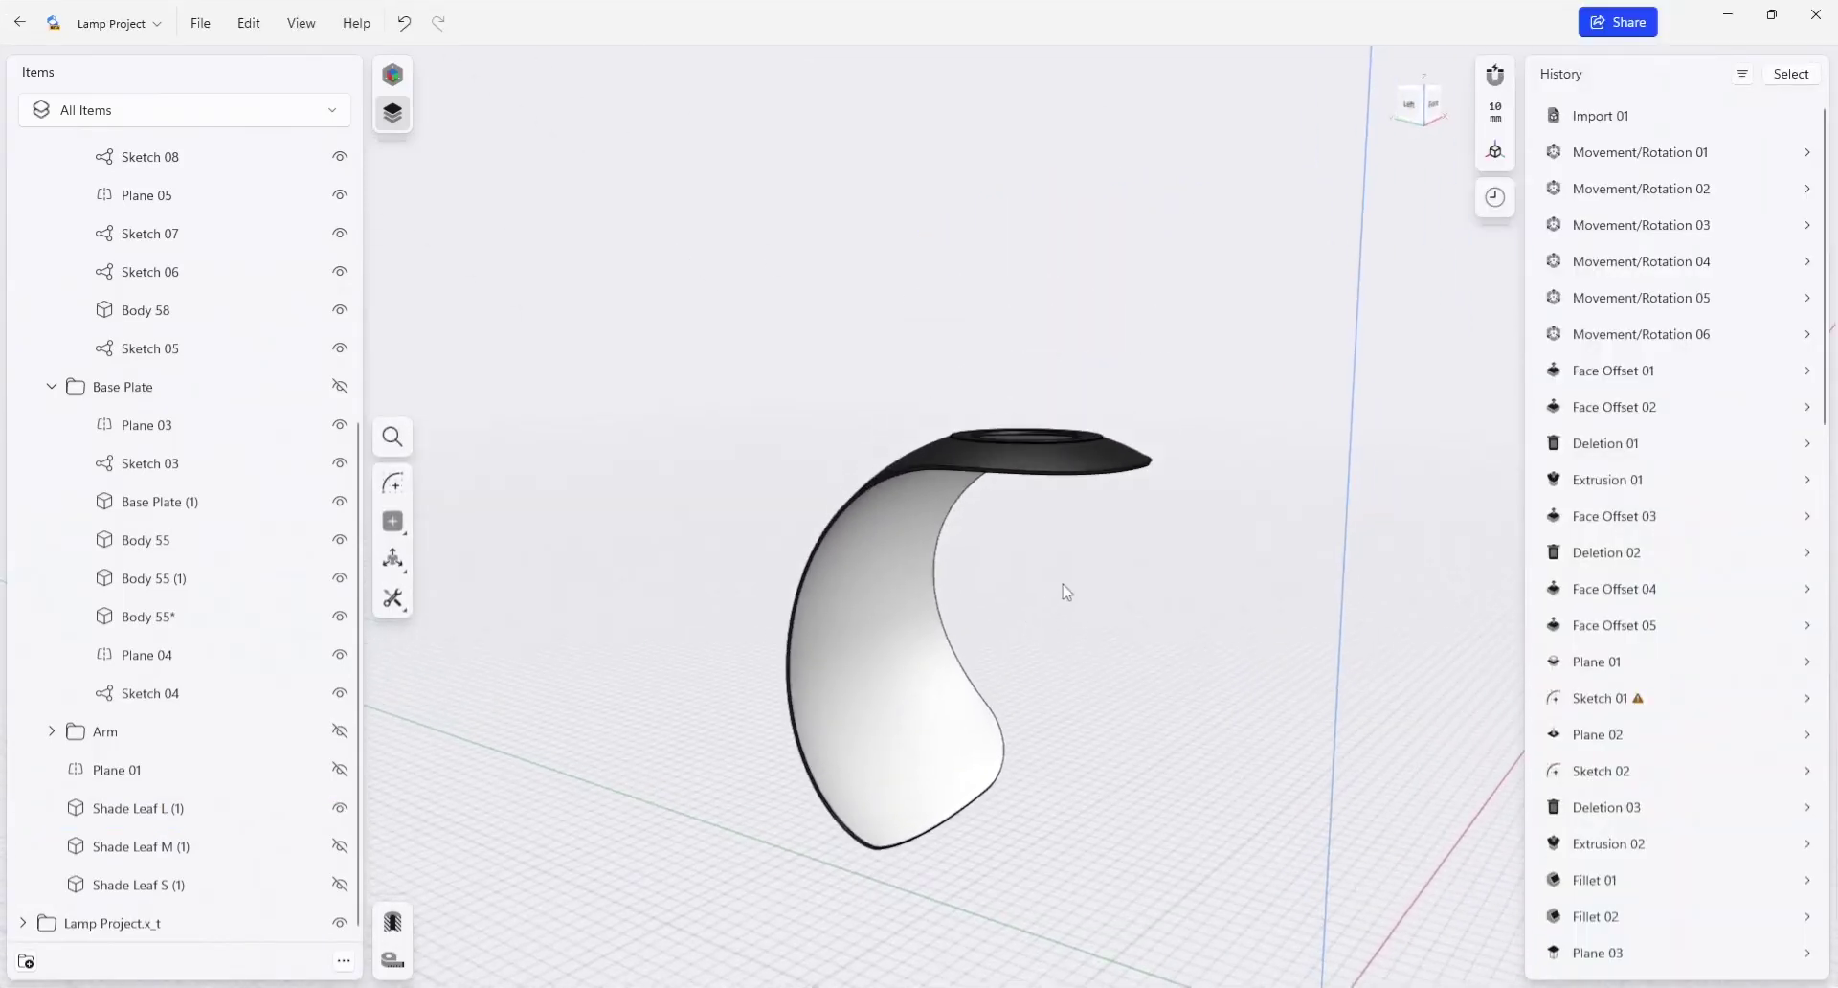
right_click_drag(1063, 585, 1157, 549)
scroll(1101, 524, "up", 3)
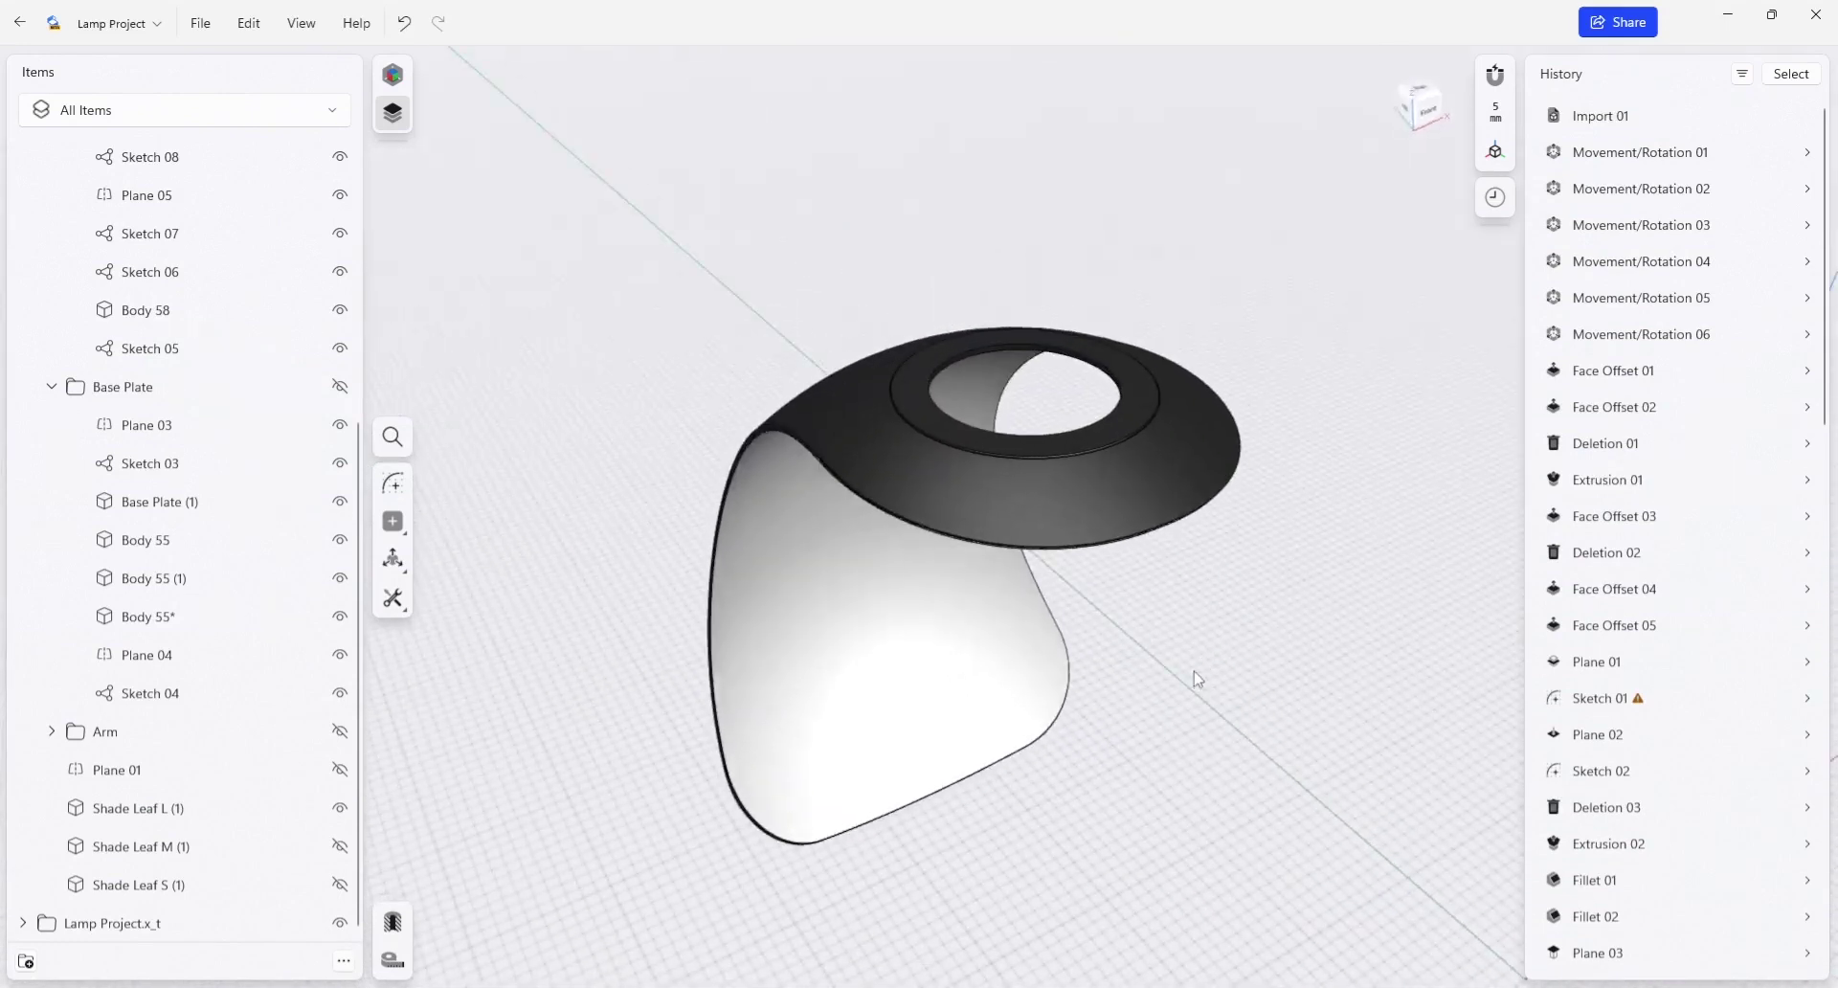
right_click_drag(1196, 670, 1193, 623)
right_click_drag(1024, 759, 1031, 537)
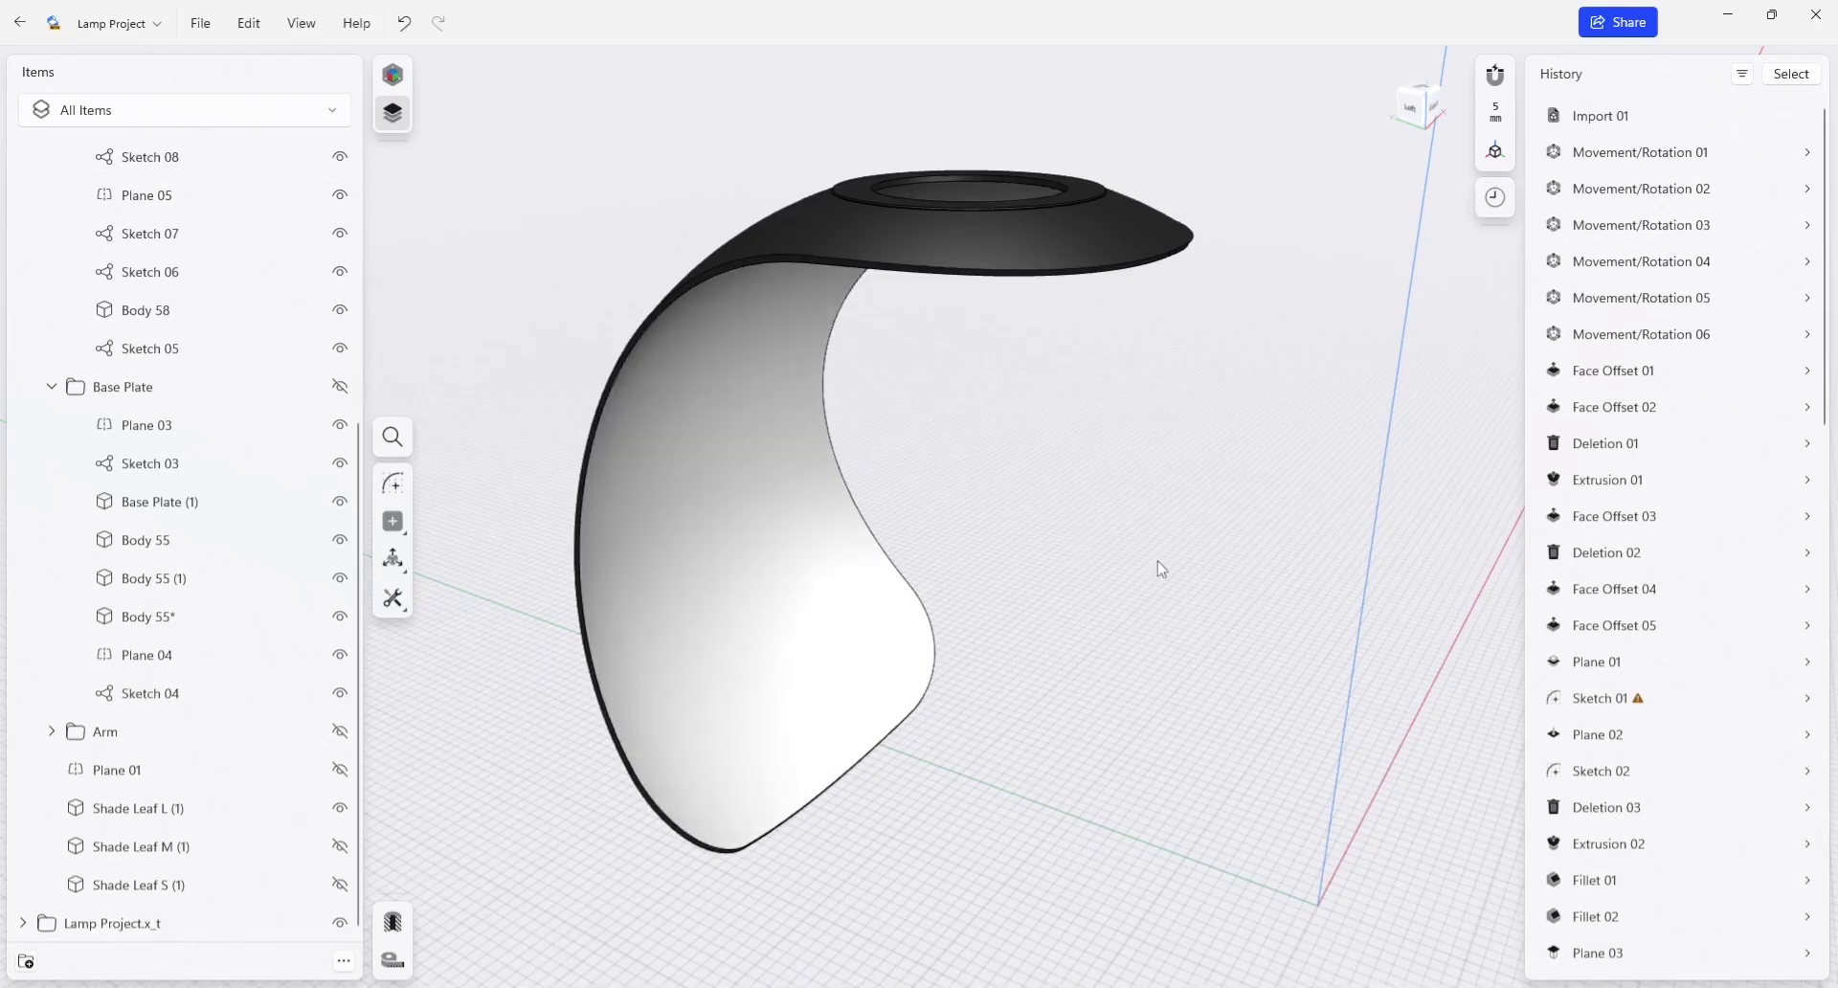
right_click_drag(1096, 536, 831, 450)
right_click_drag(1301, 455, 1208, 467)
scroll(1209, 467, "down", 2)
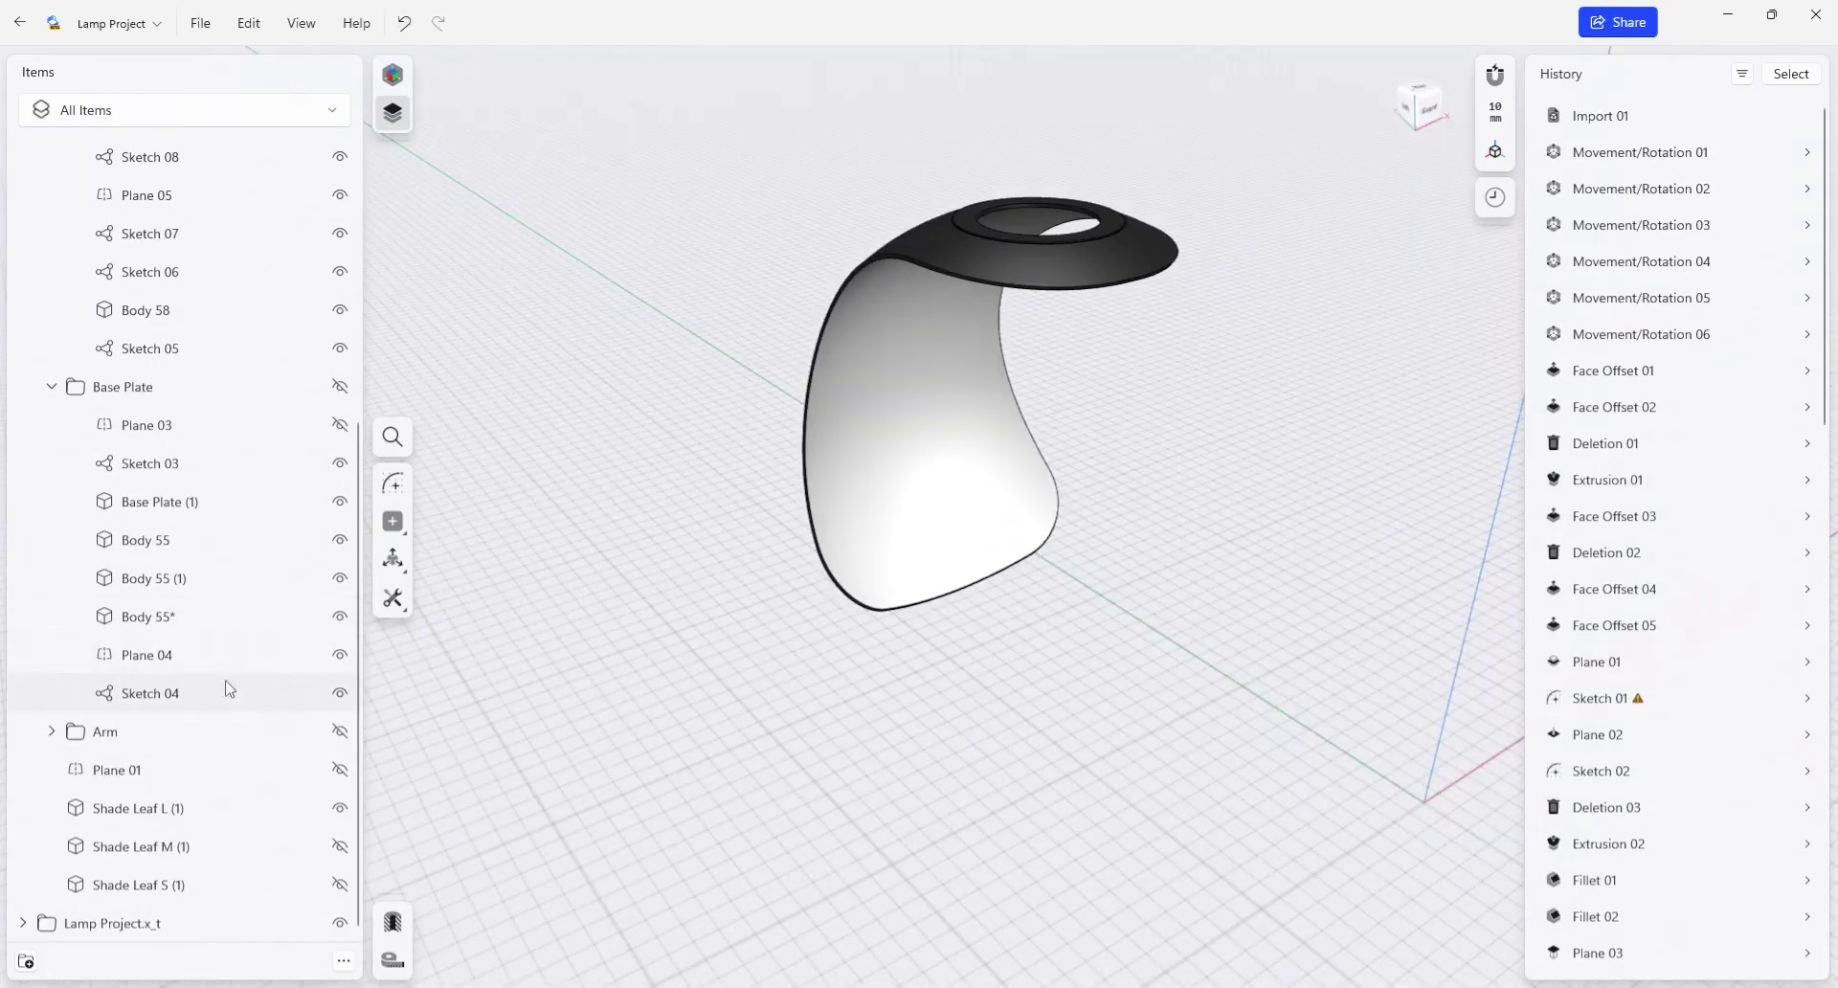
Step: Show Plane 01 and create a copy of Shade Leaf L (1) moved 5 mm straight down
left_click(340, 768)
right_click_drag(751, 722, 881, 507)
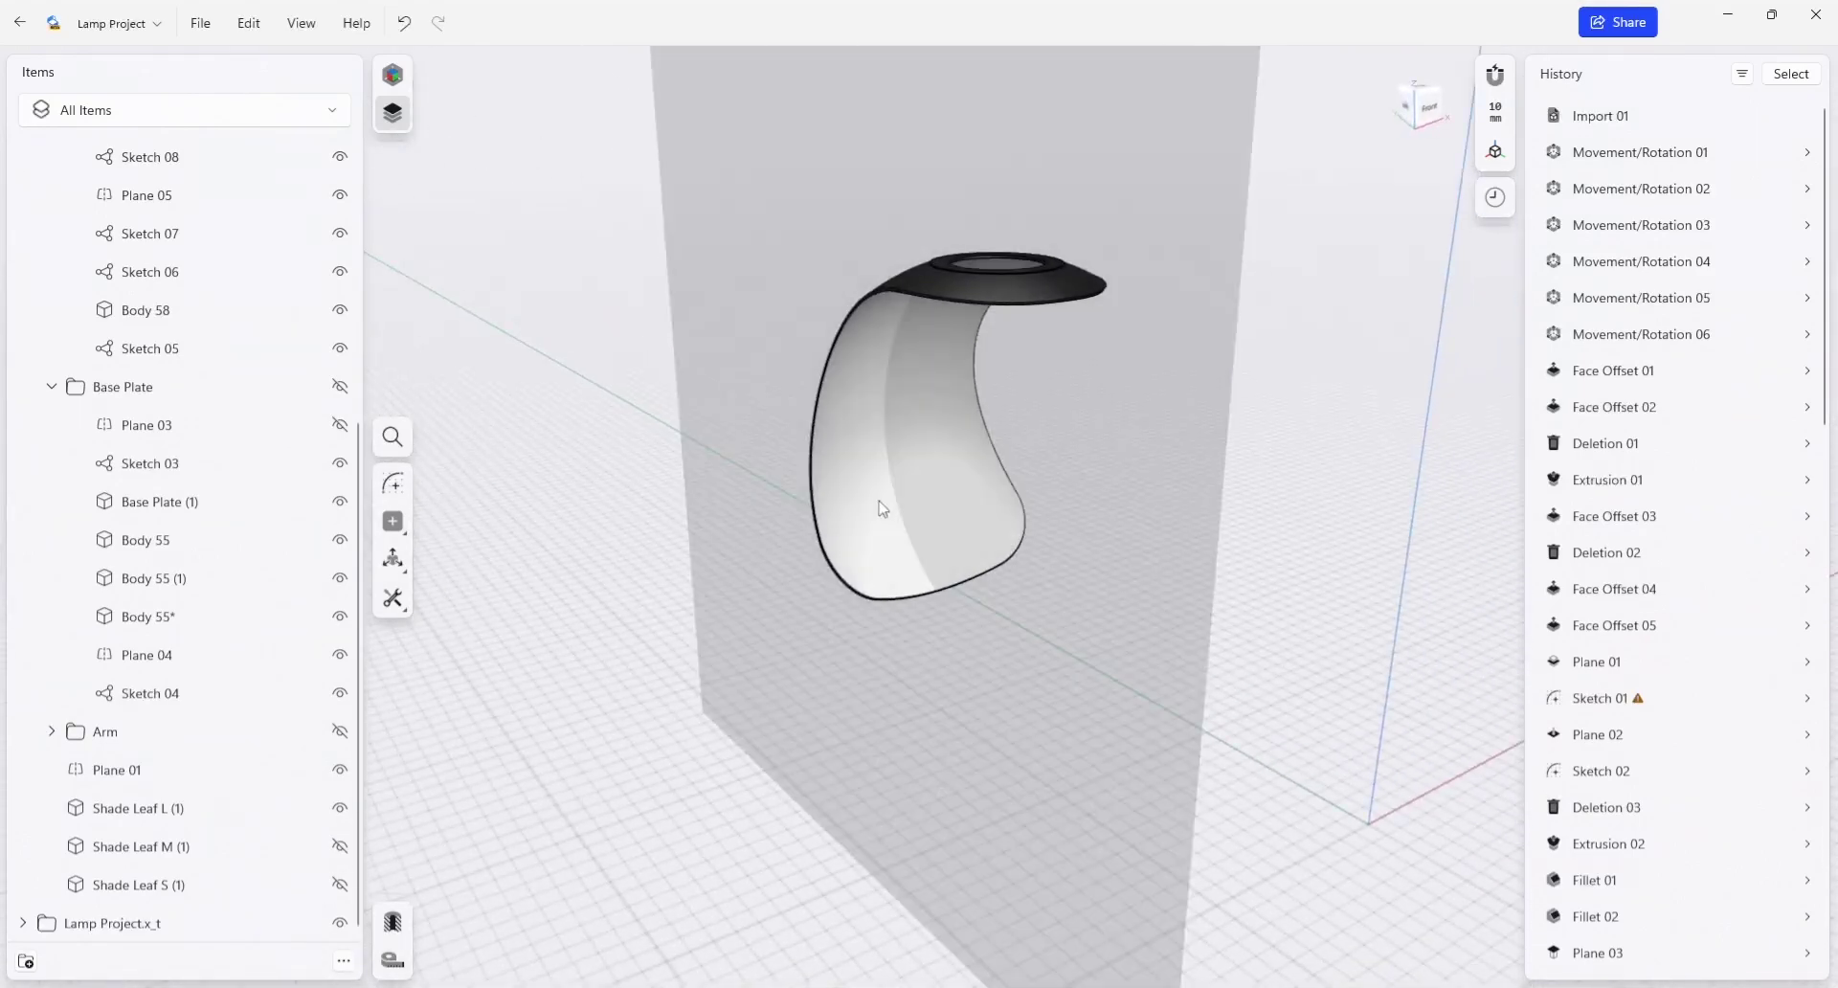
left_click(882, 507)
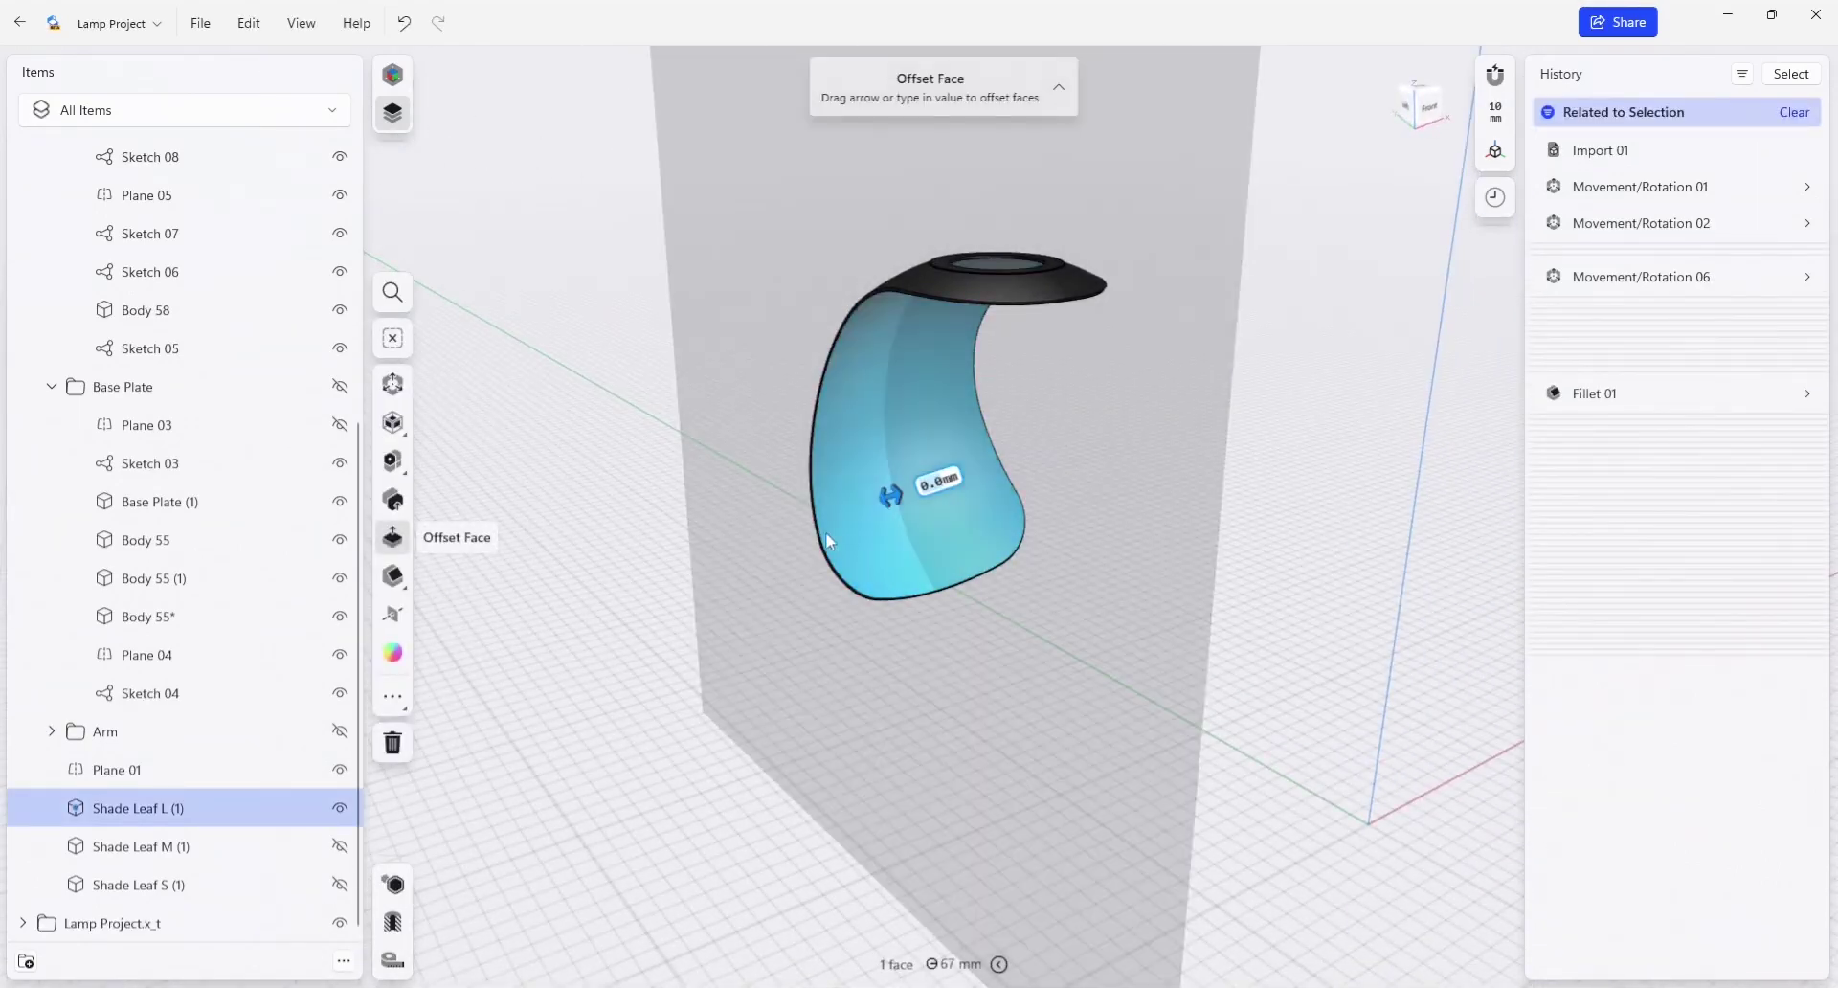
double_click(946, 464)
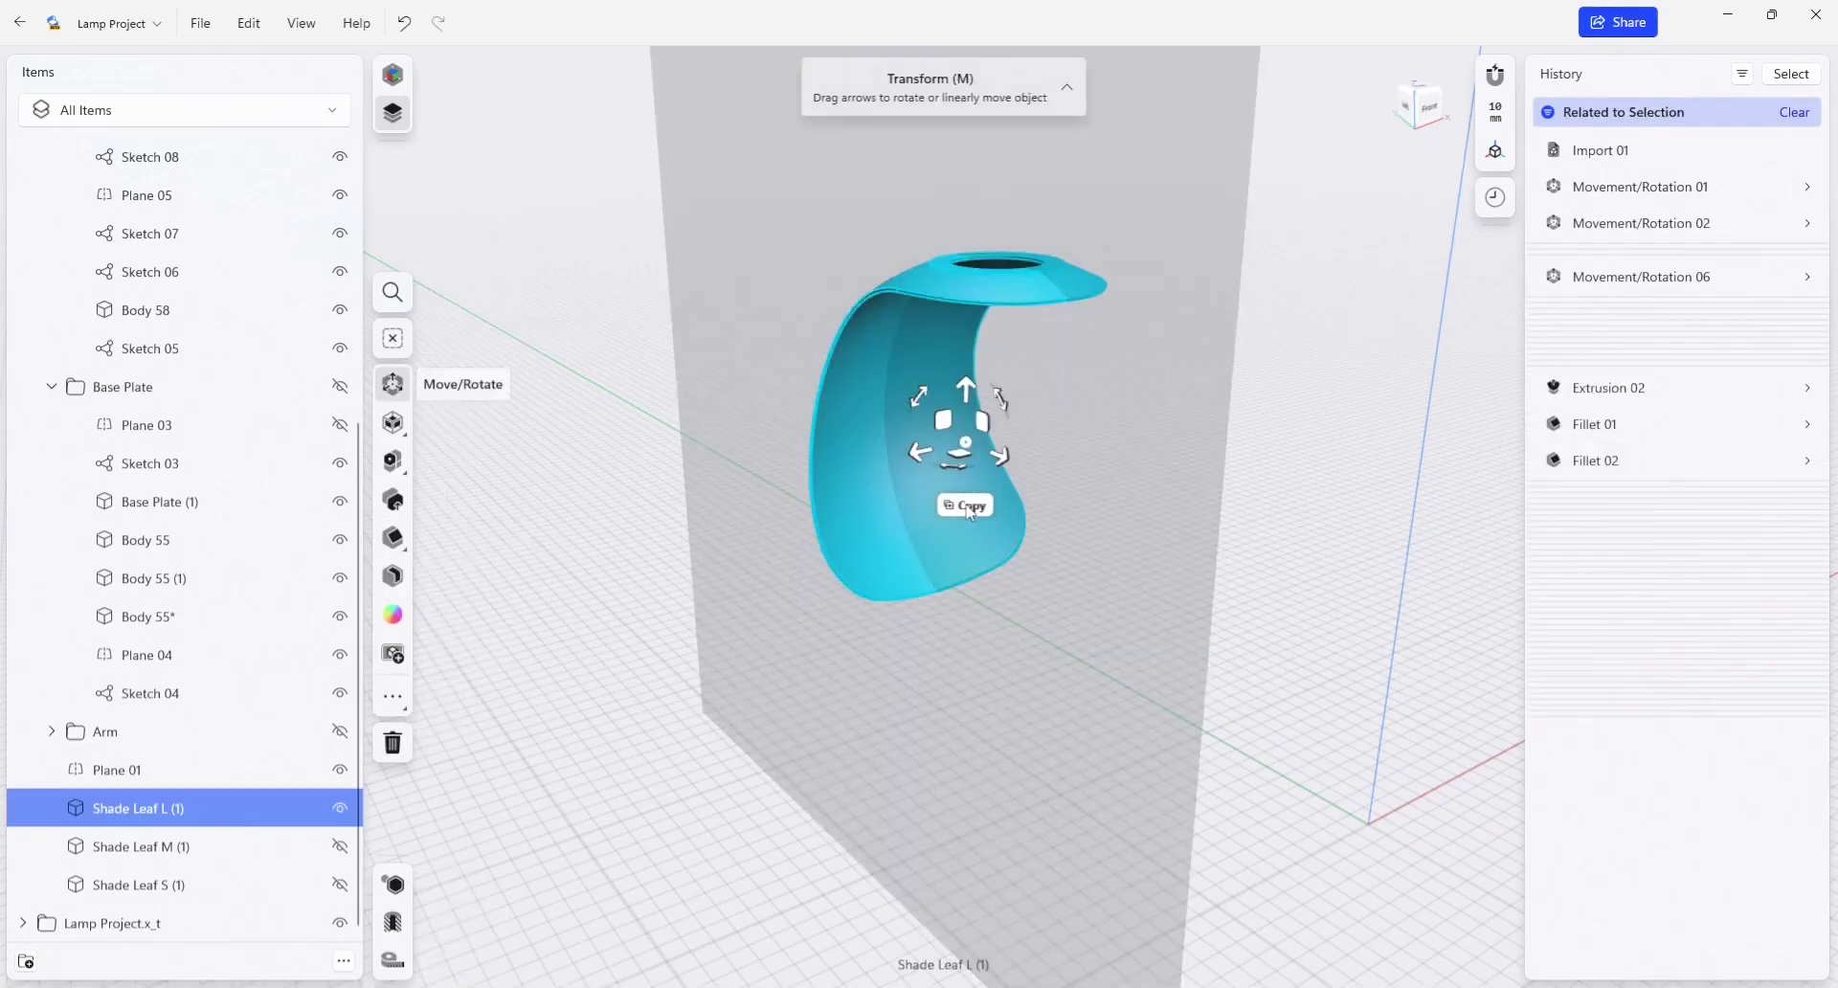
left_click_drag(970, 399, 973, 425)
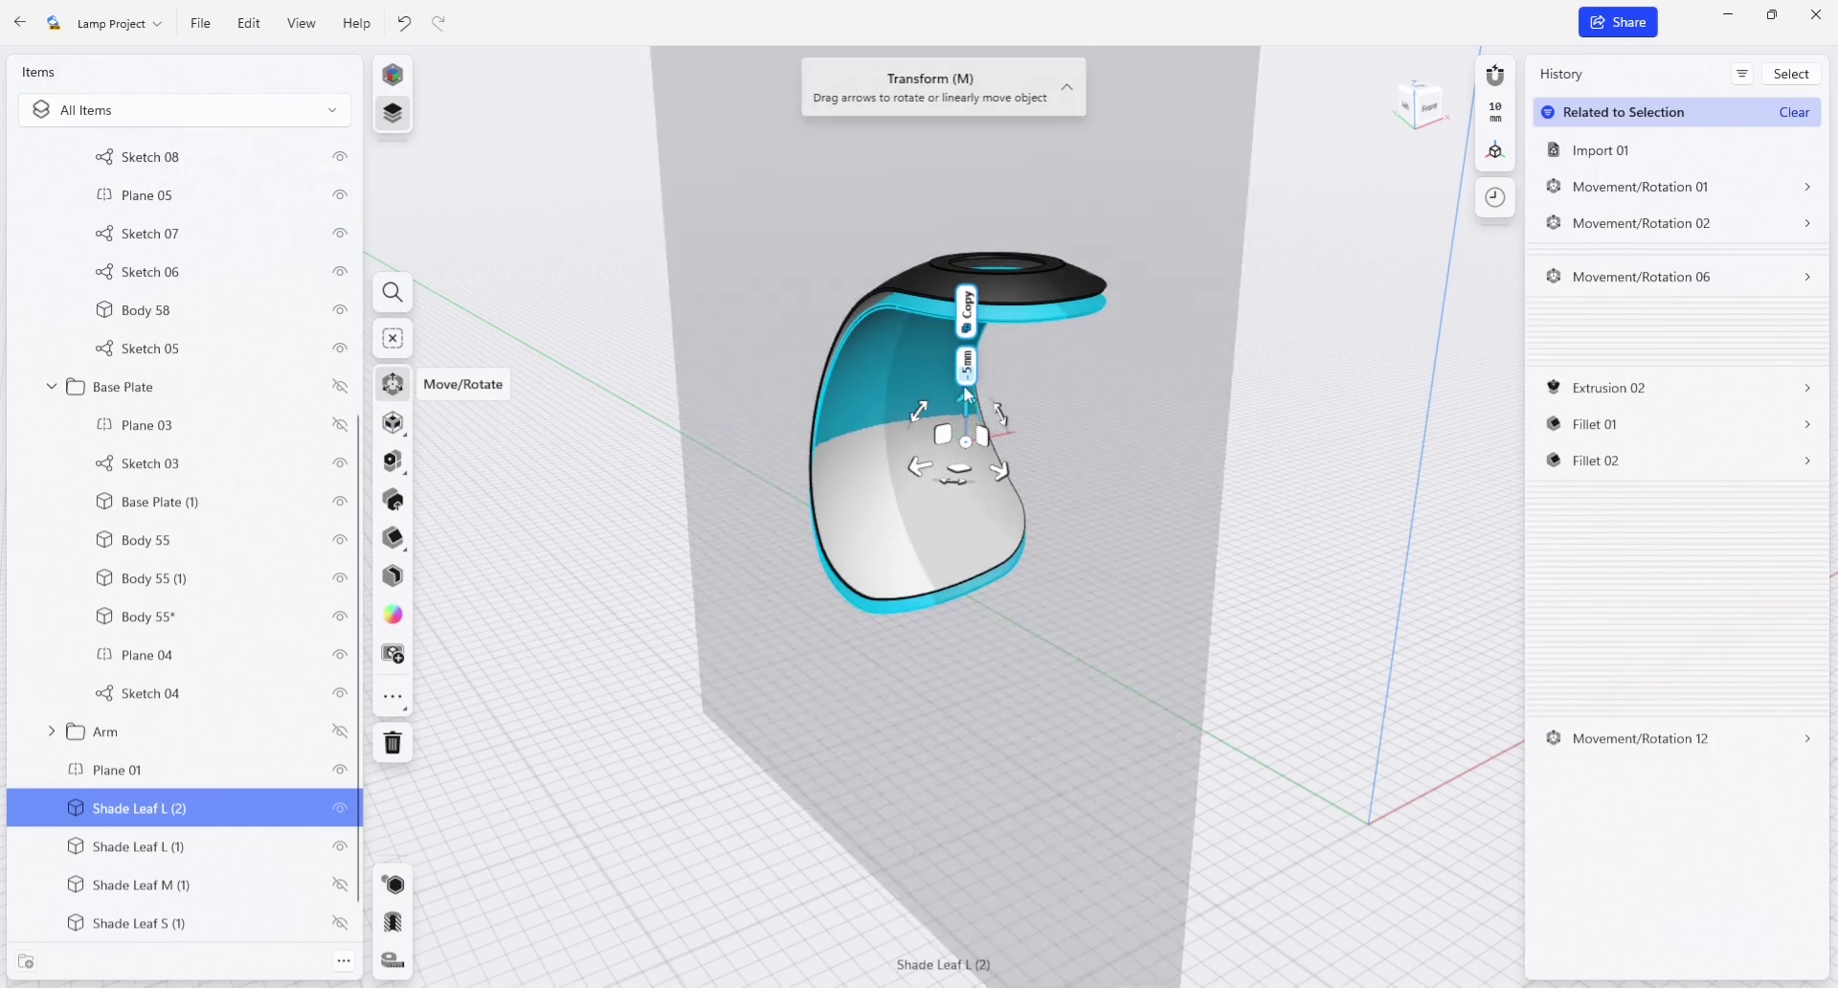
left_click(1257, 724)
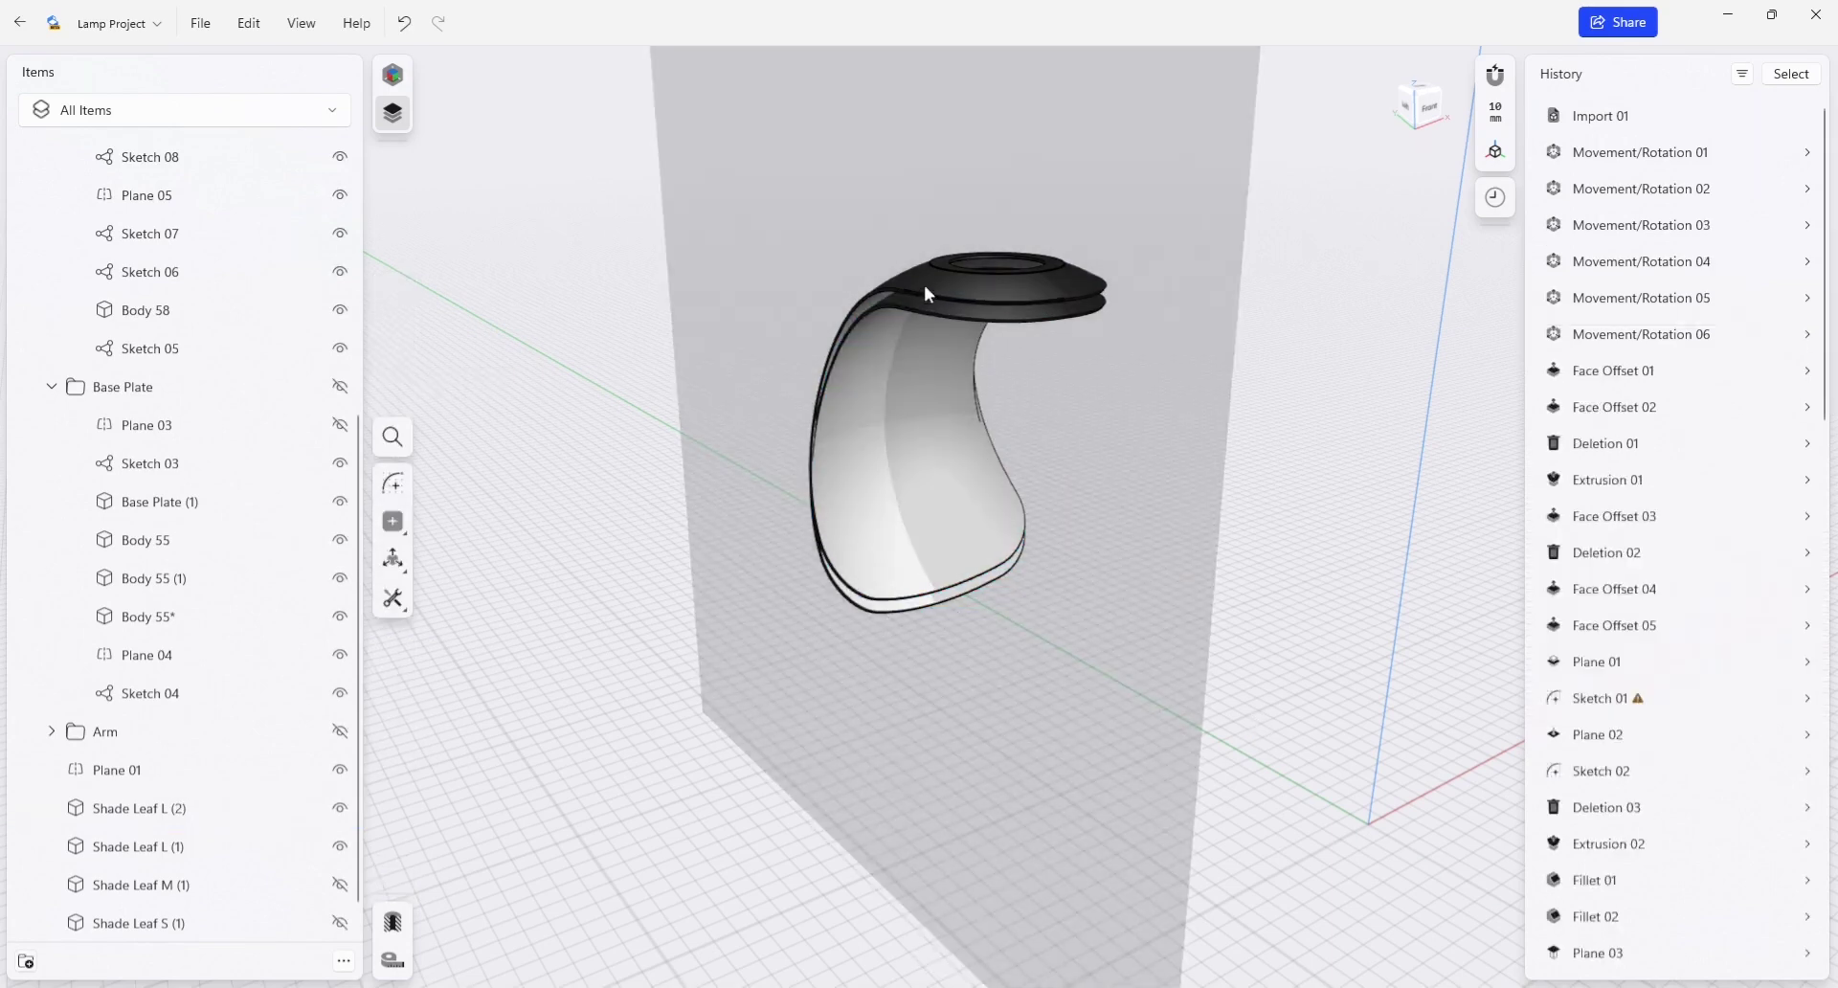
Step: Move the copied shade leaf back up to the original's position and hide Shade Leaf L (1)
left_click(933, 307)
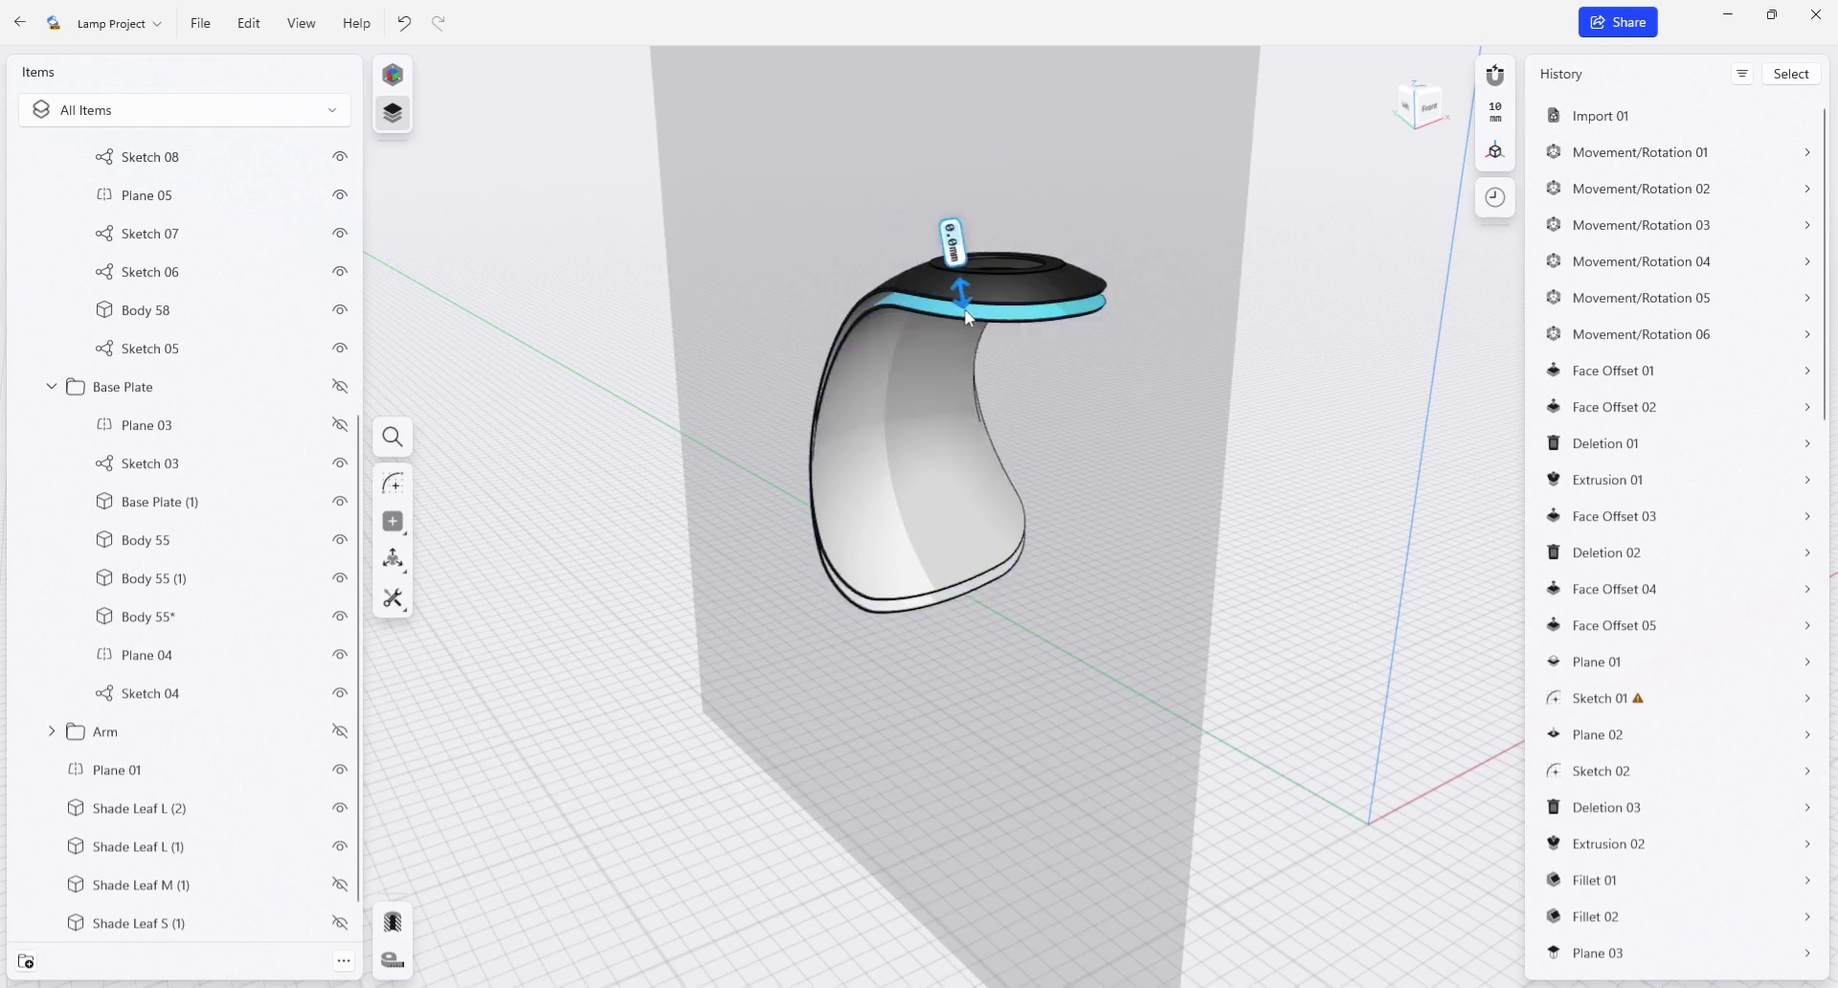
double_click(968, 404)
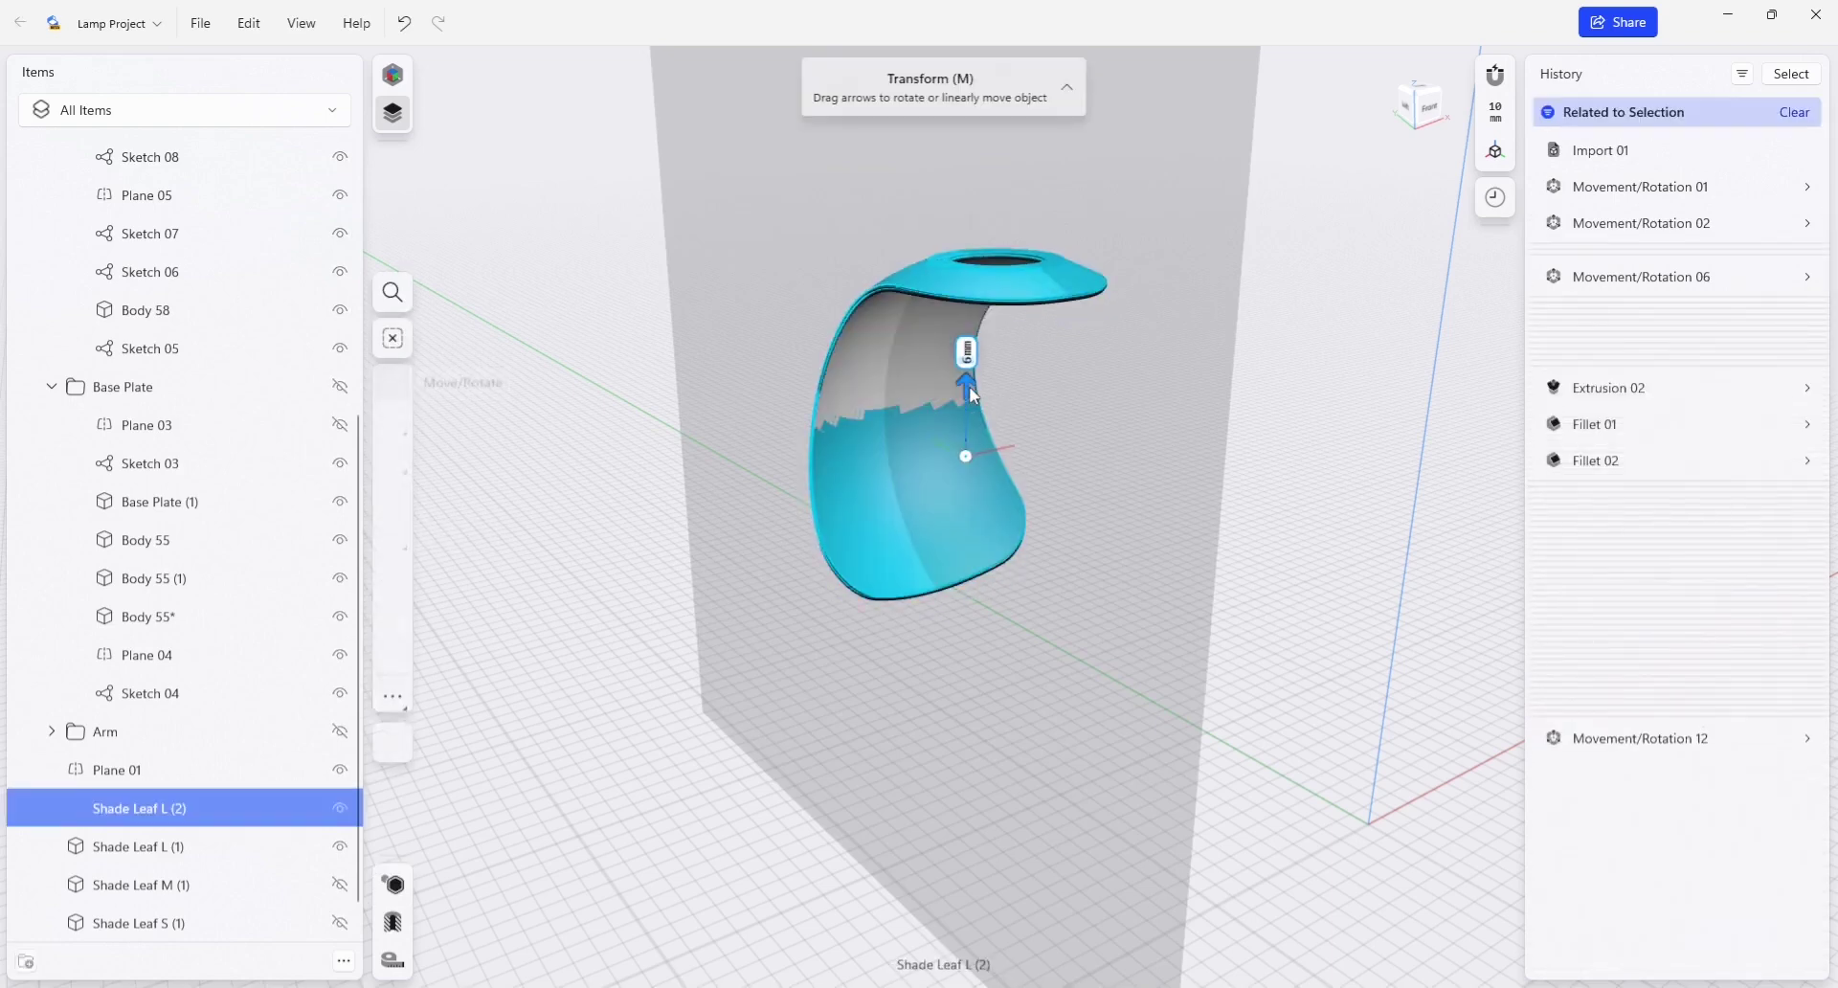
left_click(1260, 505)
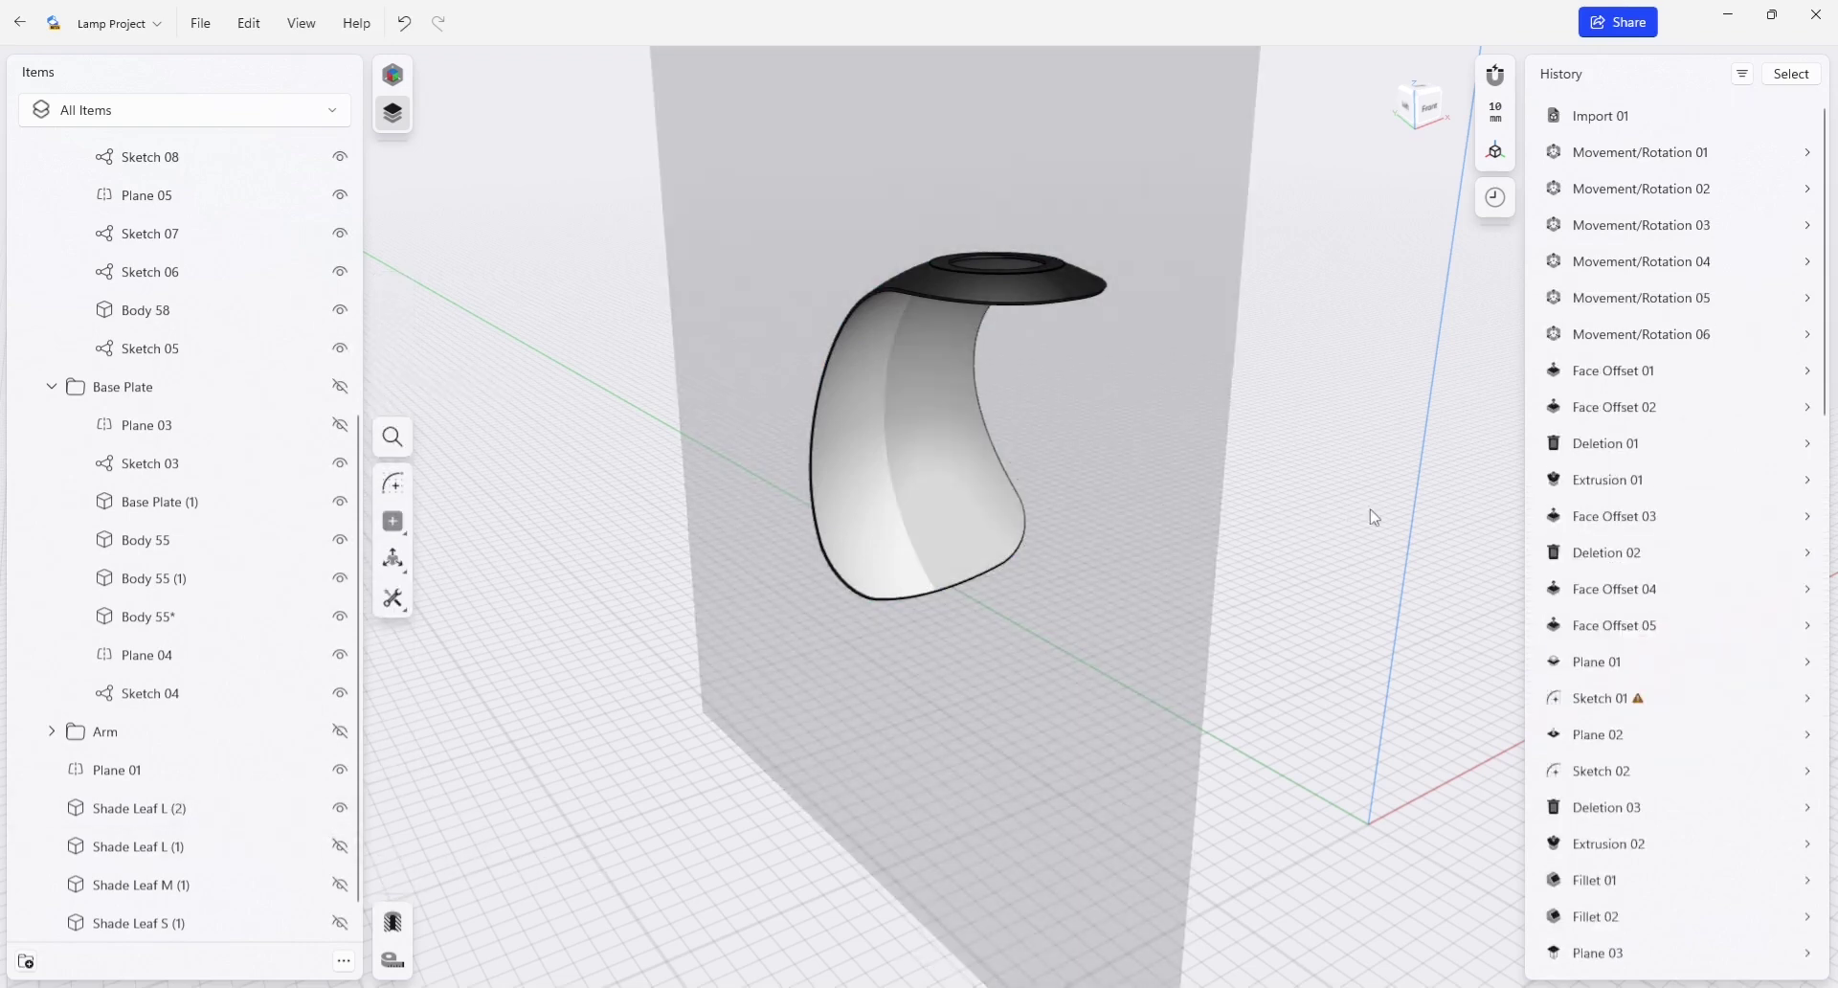
Step: Offset the inner face of the copied shade leaf by 12 mm to thicken the shell
mouse_move(1301, 515)
right_mouse_down()
mouse_move(1296, 481)
mouse_move(1255, 513)
mouse_move(1323, 515)
right_mouse_up()
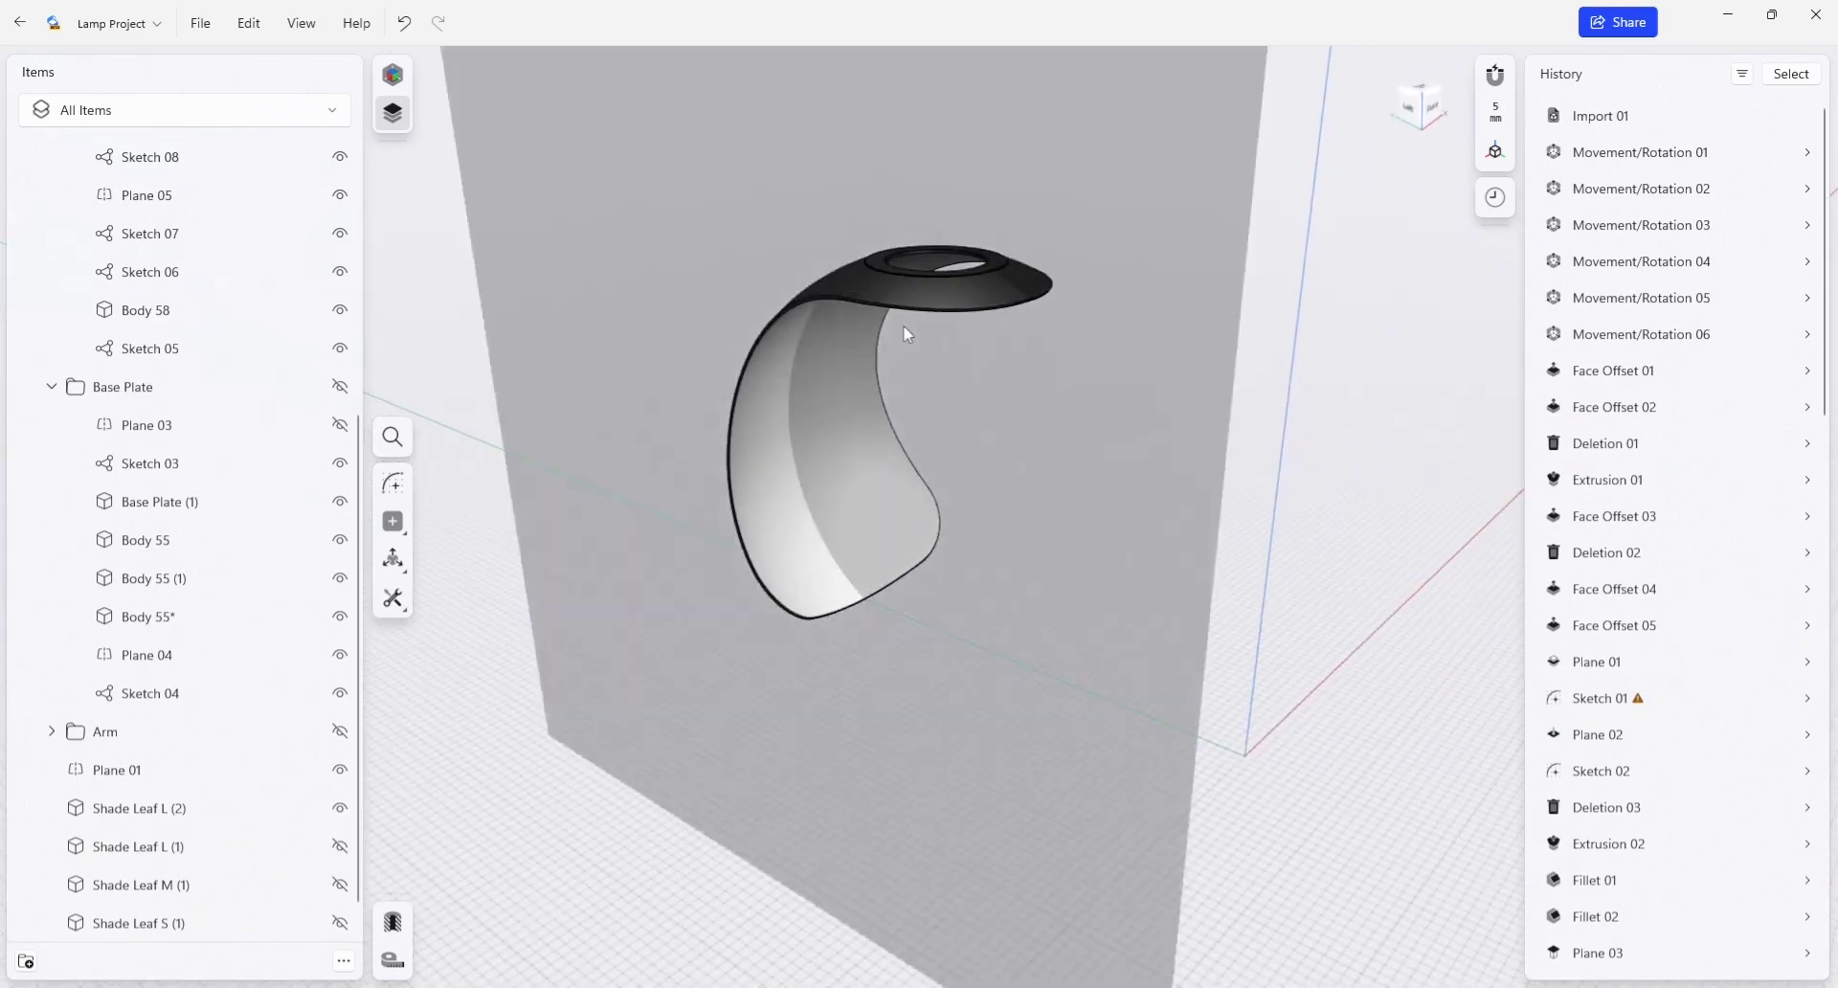
scroll(869, 293, "up", 3)
right_click_drag(869, 293, 804, 593)
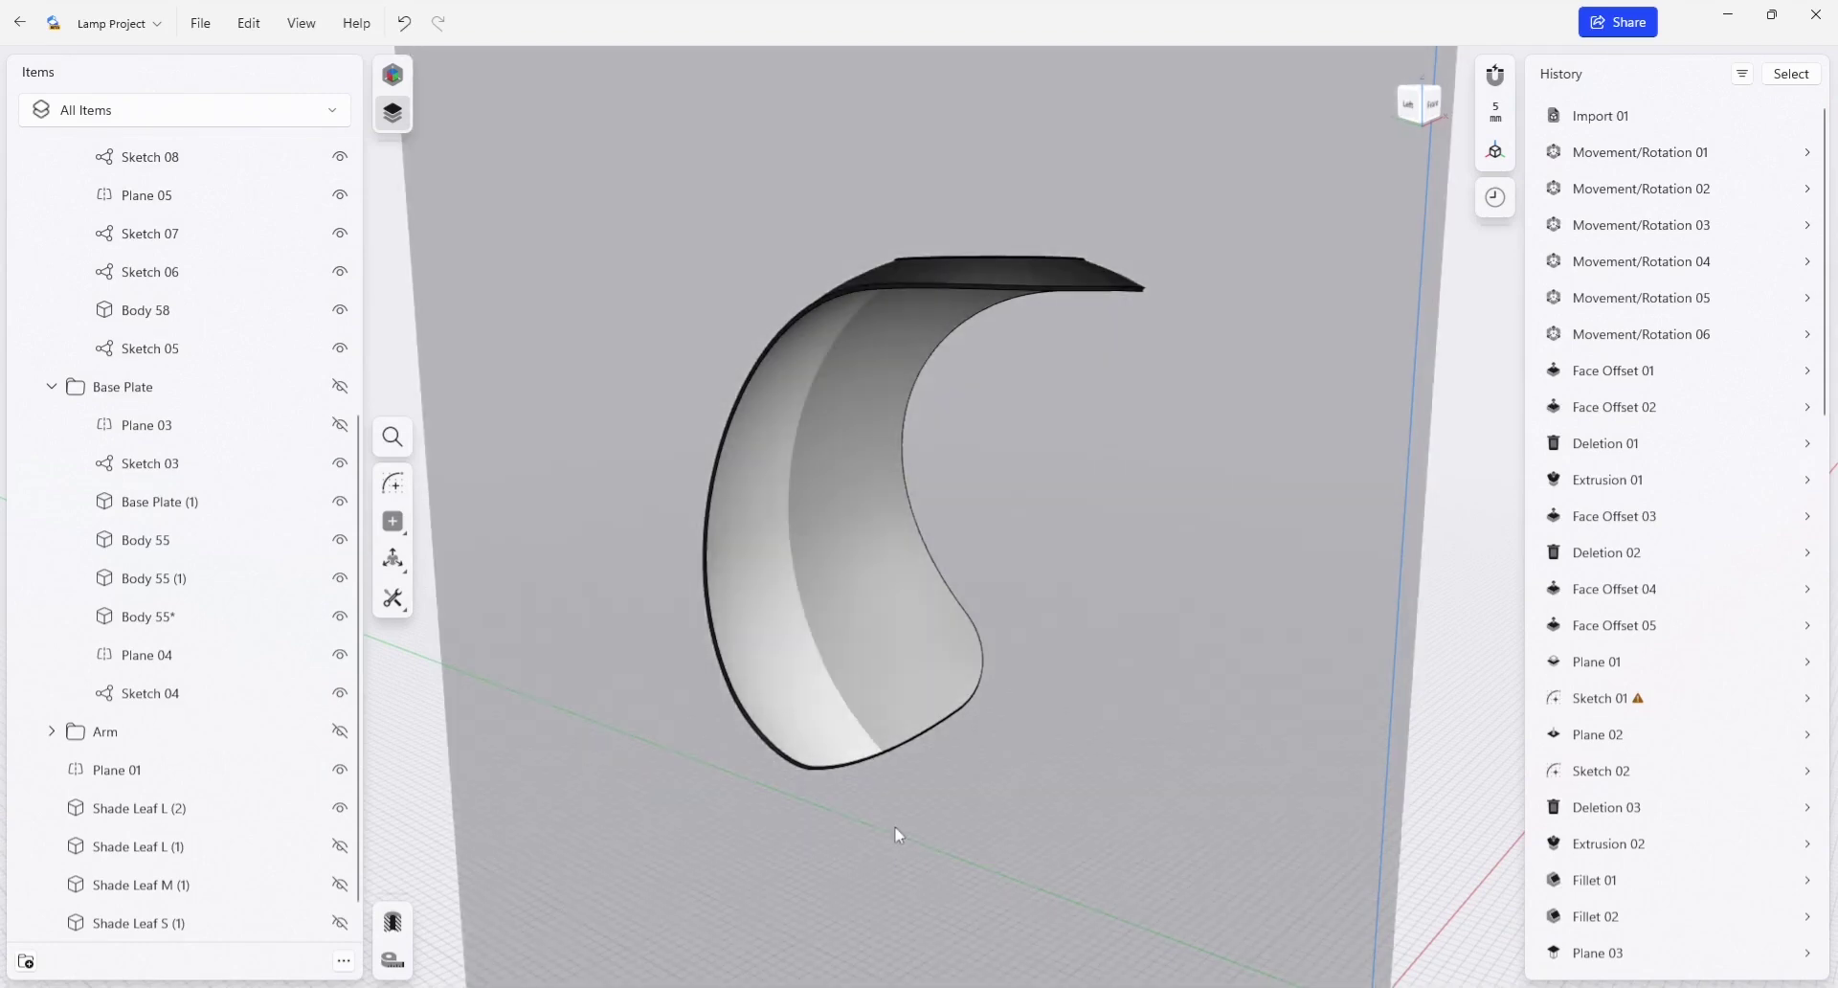
right_click_drag(879, 624, 782, 609)
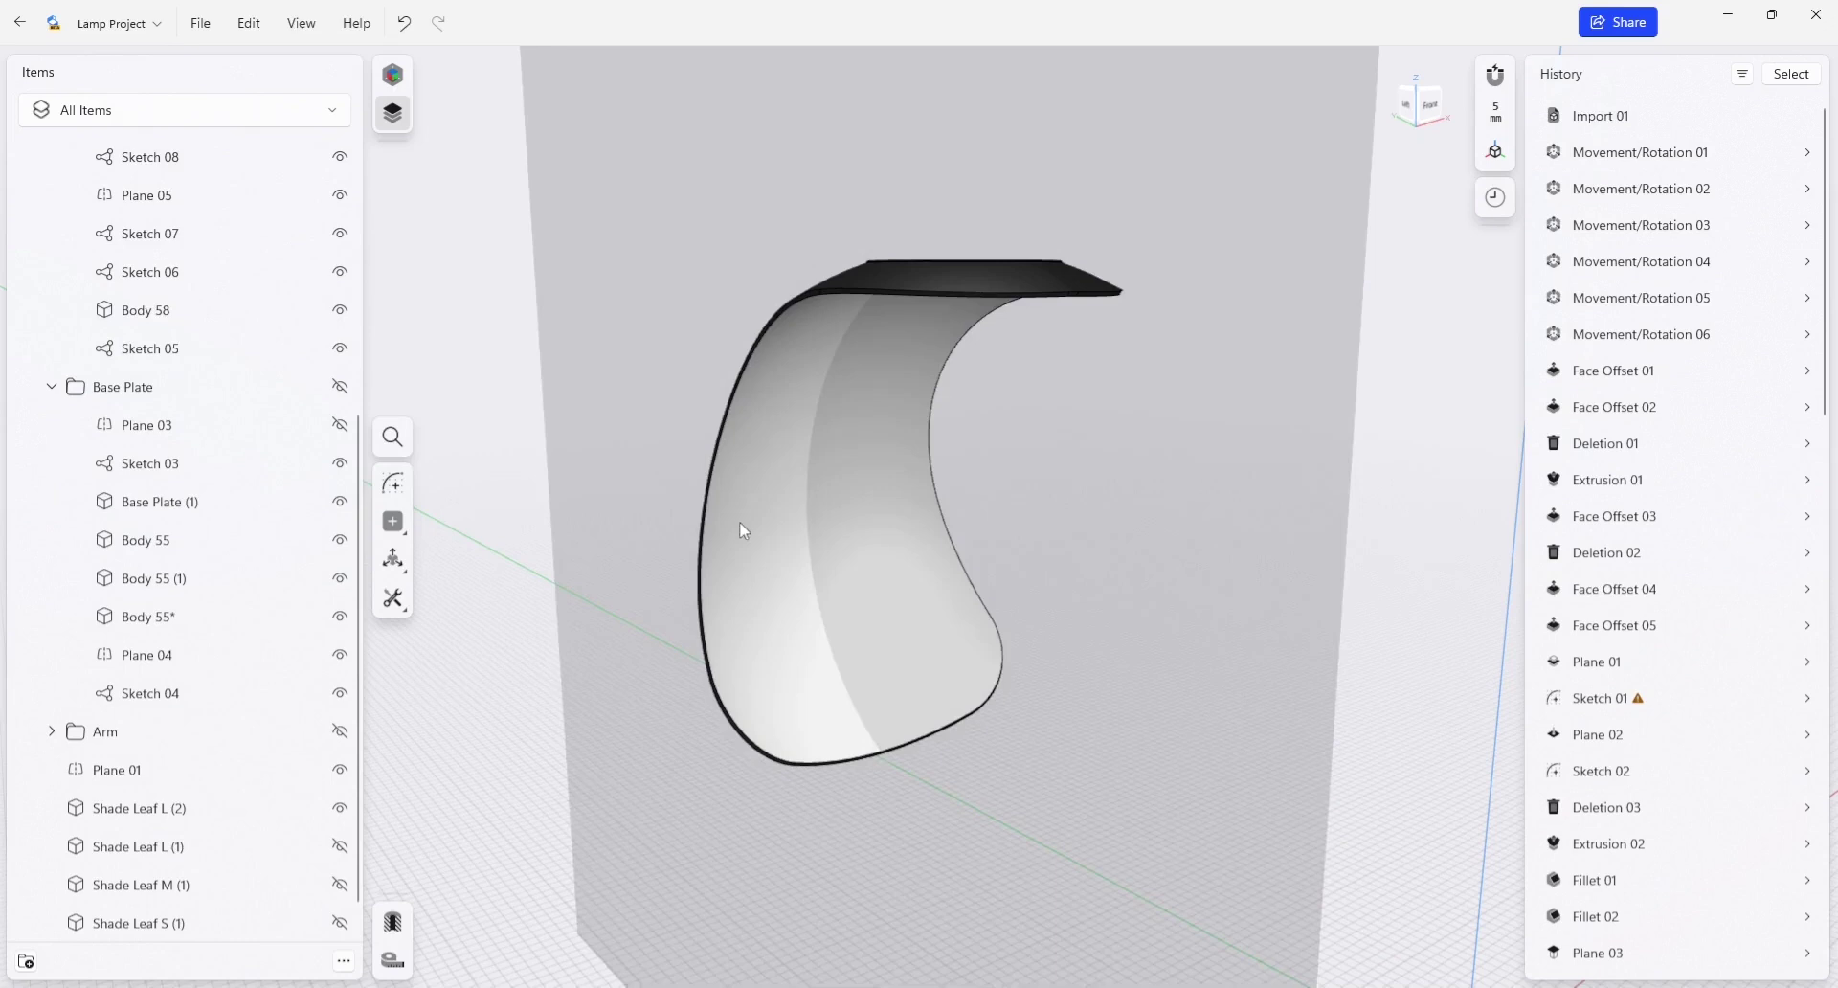
right_click_drag(740, 523, 779, 553)
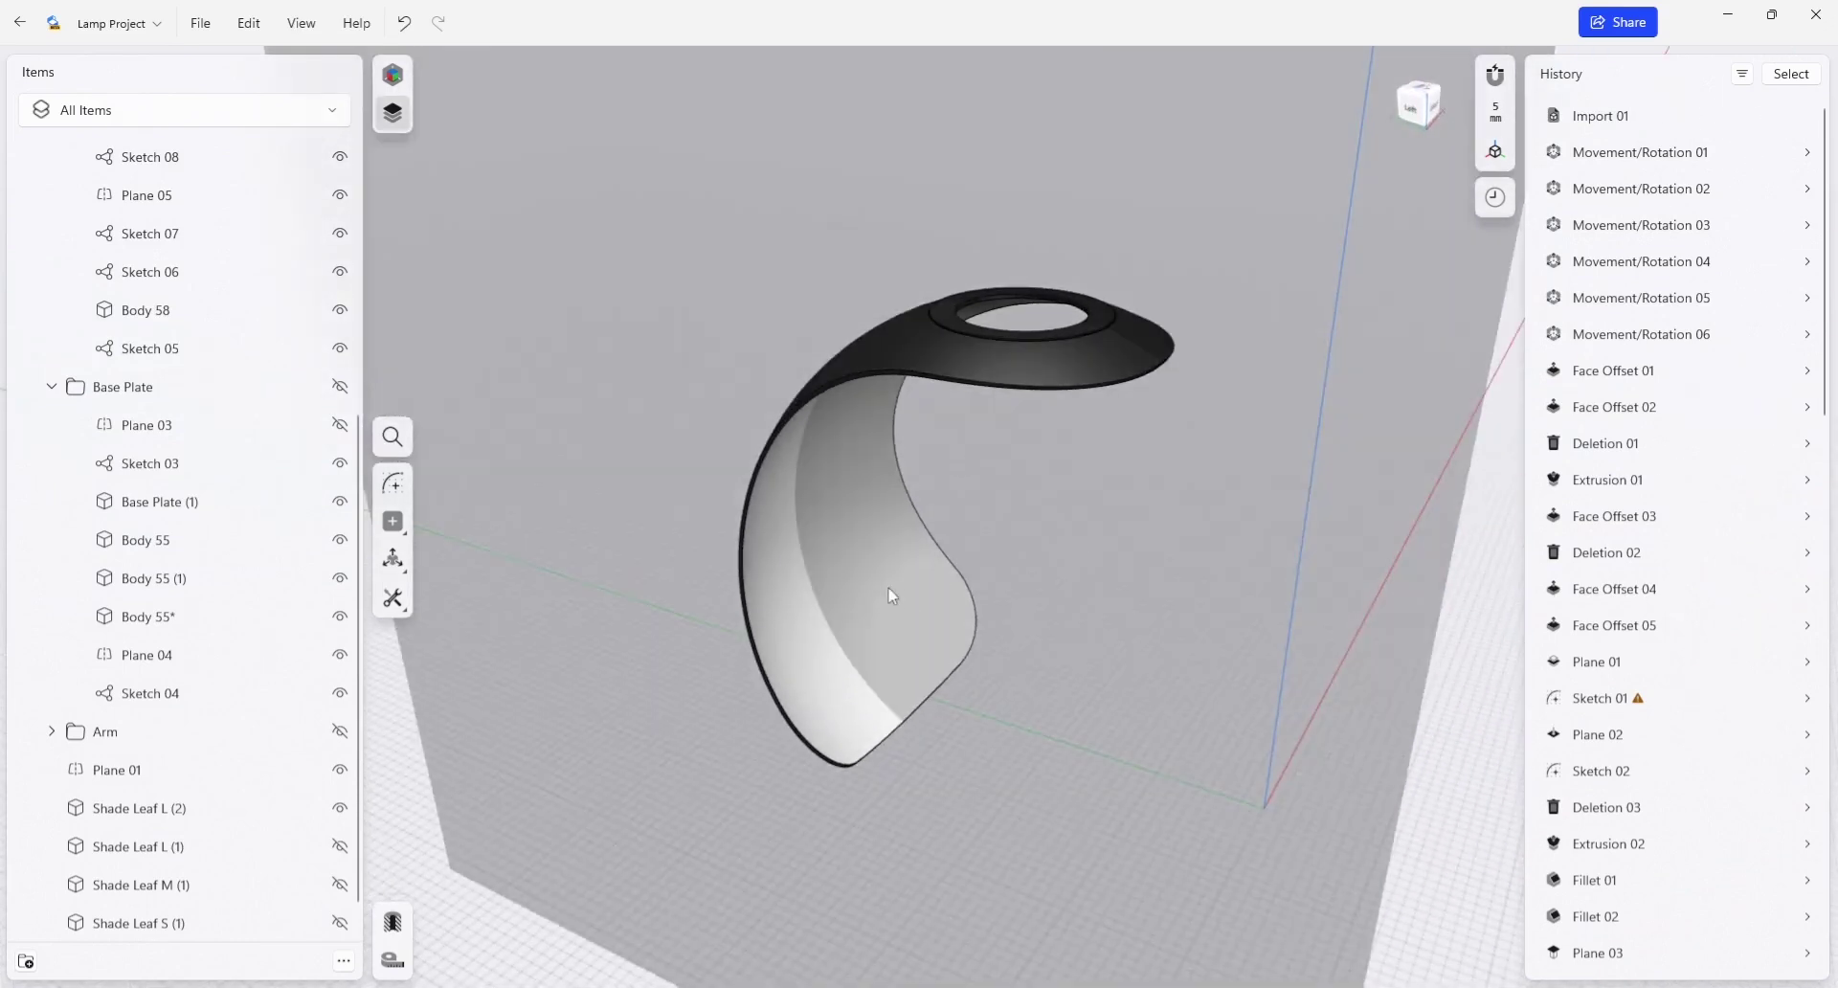
right_click_drag(890, 599, 847, 546)
left_click(765, 541)
left_click(768, 560)
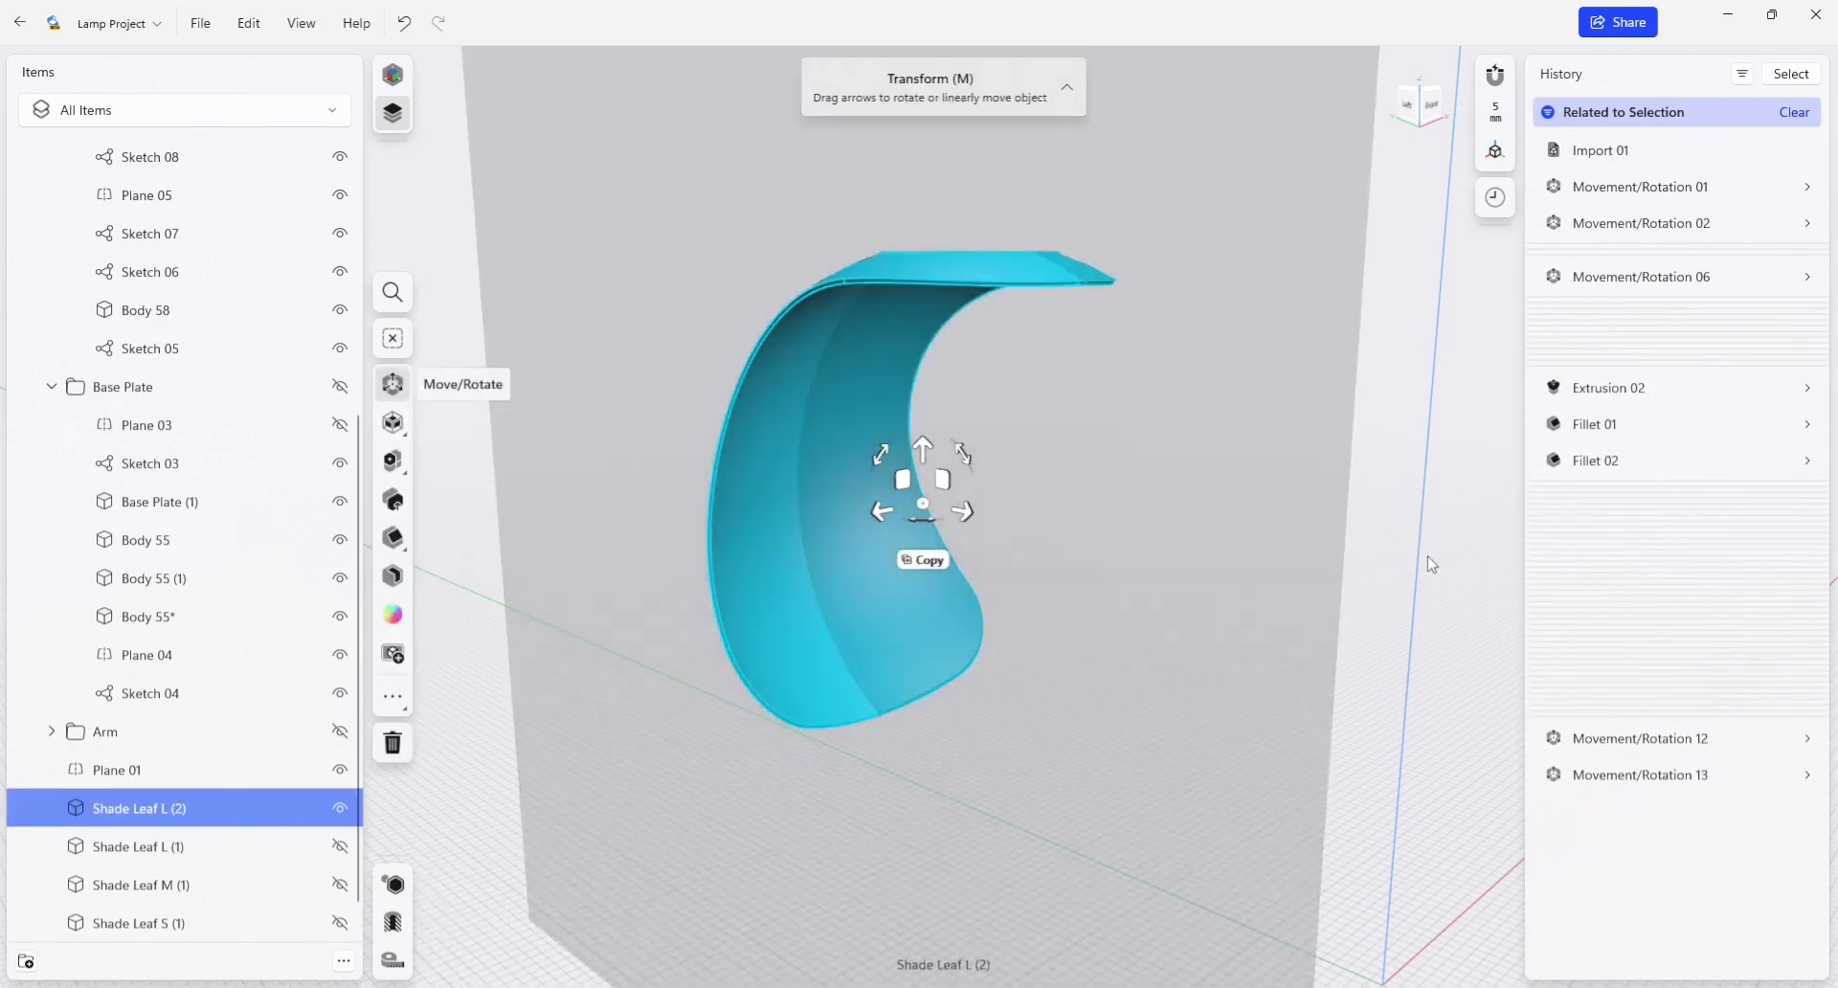
left_click(1427, 556)
left_click(785, 620)
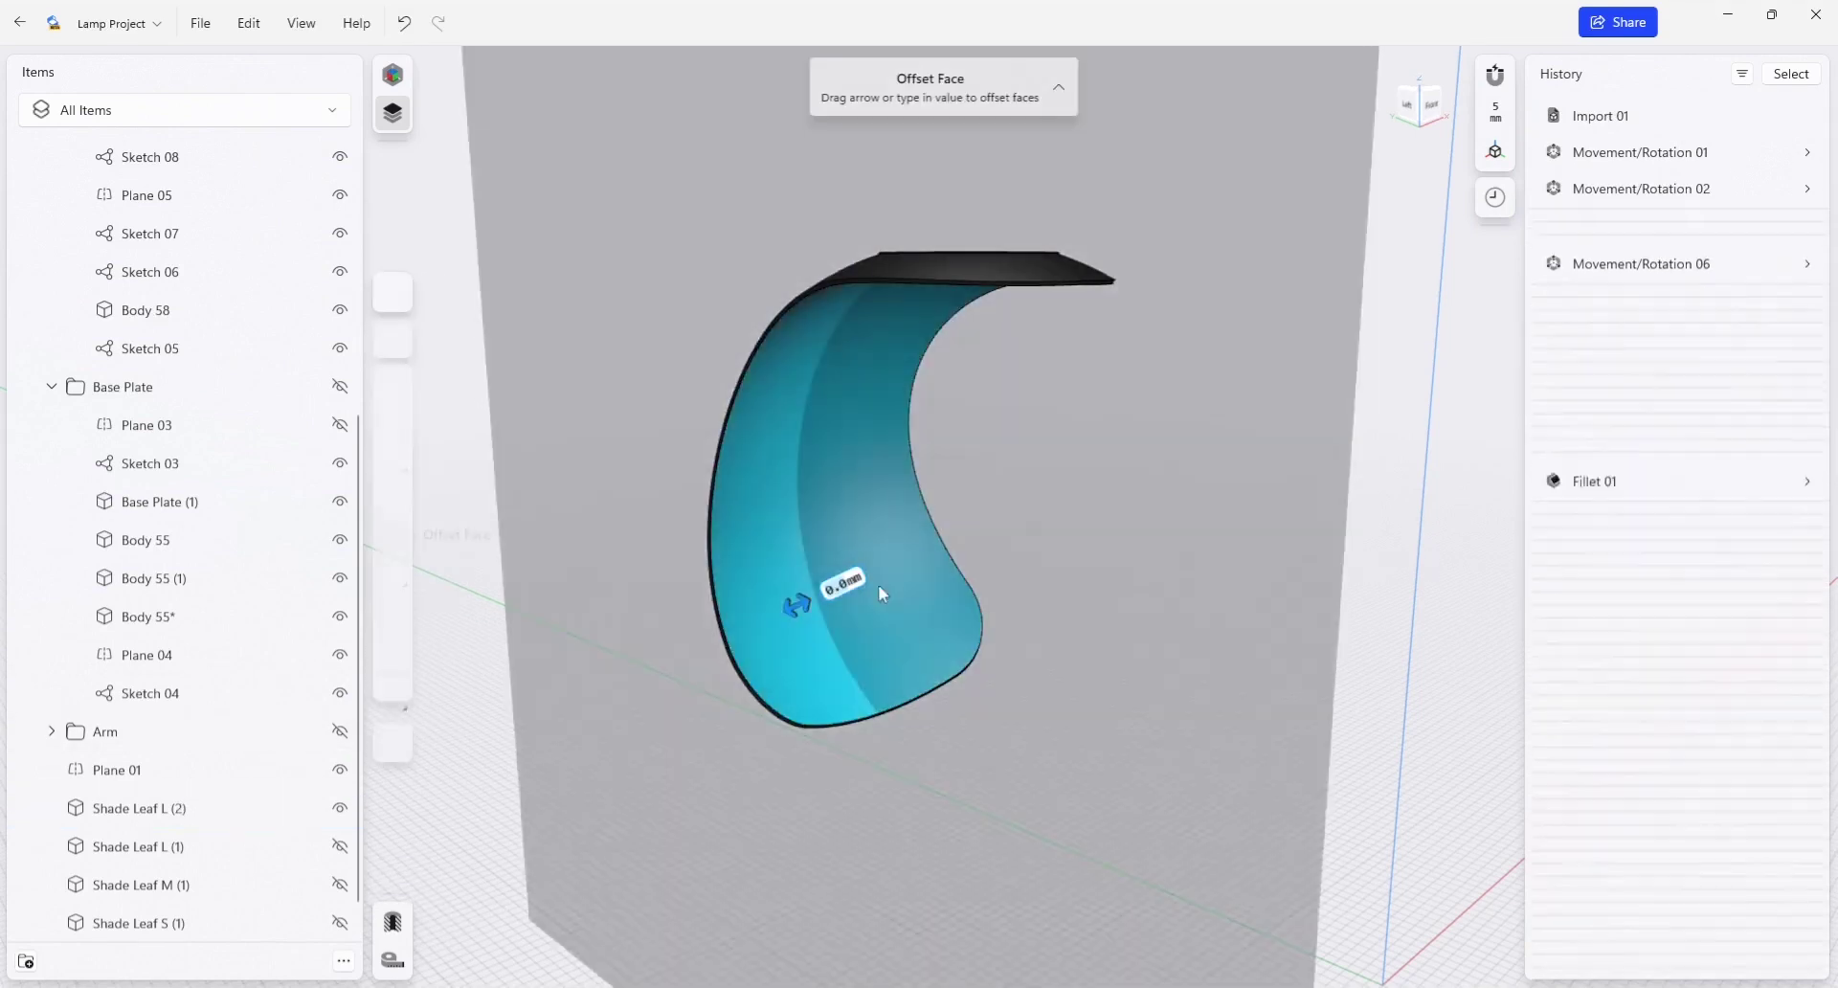
left_click_drag(800, 601, 836, 597)
Step: Delete the two rounded corner faces at the upper edge of the thickened leaf
right_click_drag(958, 638, 1037, 345)
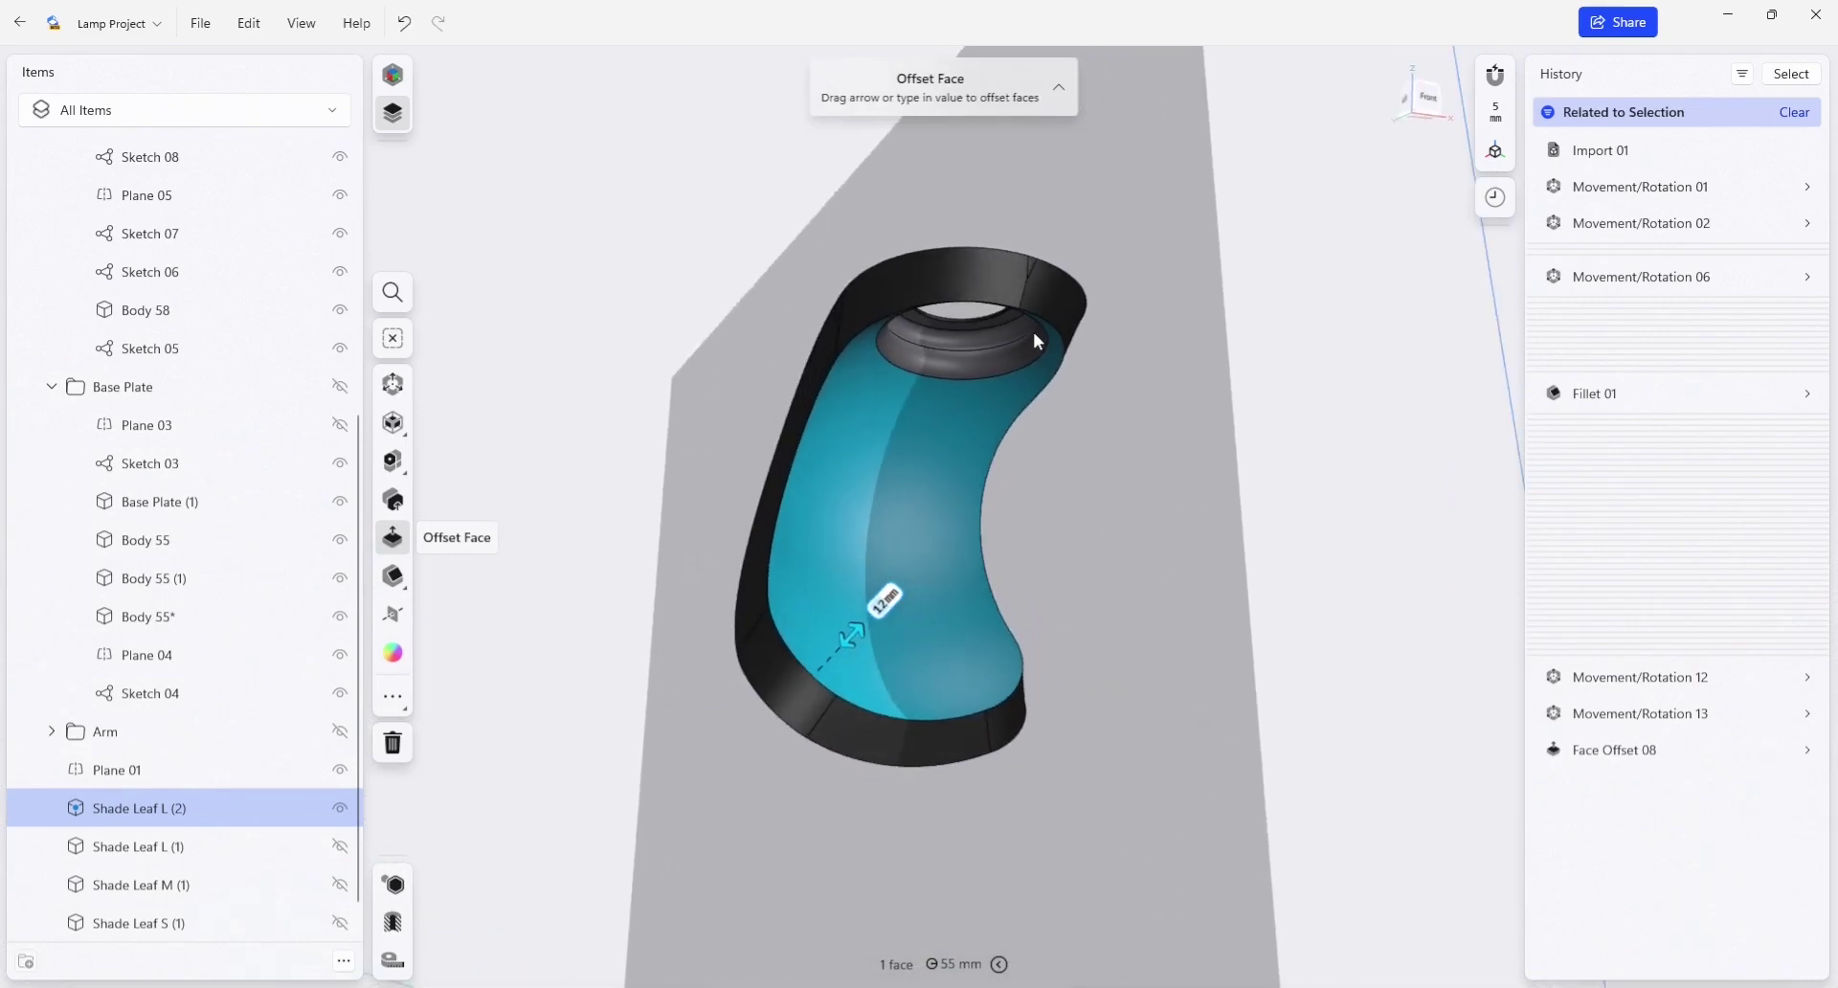
scroll(1001, 265, "up", 4)
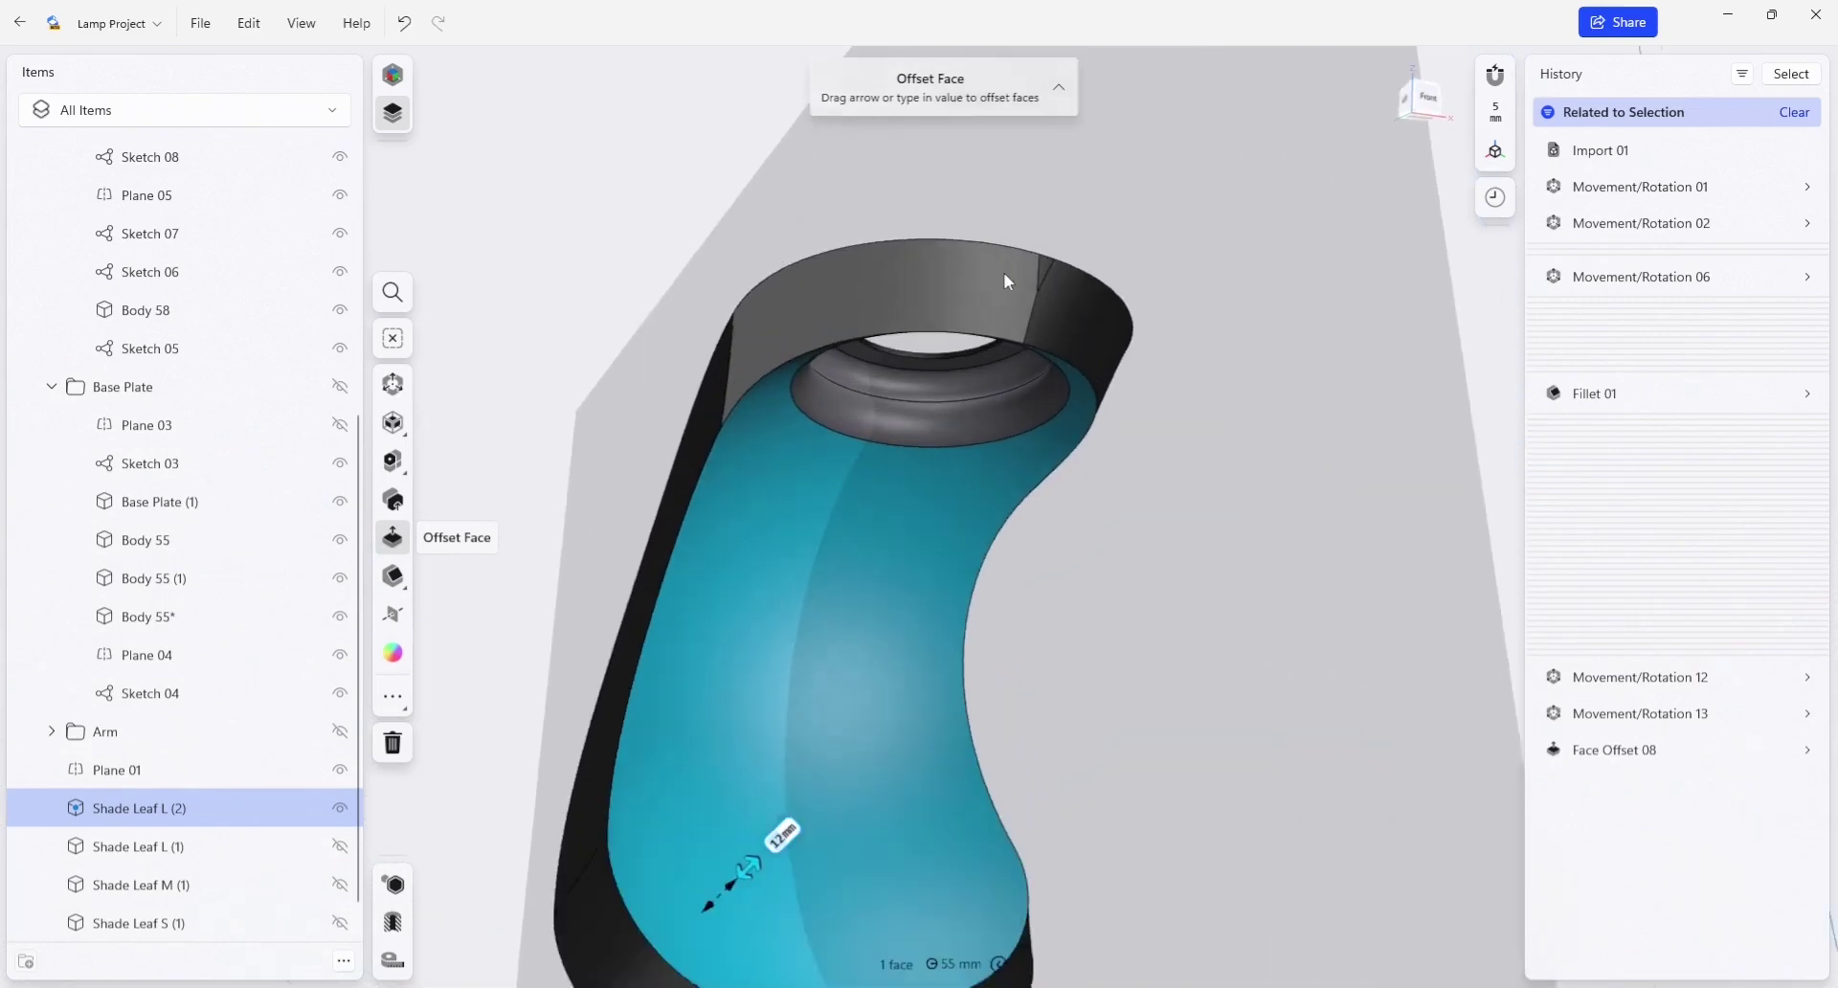
mouse_move(1003, 273)
right_mouse_down()
mouse_move(1028, 375)
mouse_move(1017, 299)
right_mouse_up()
scroll(925, 285, "down", 3)
left_click(853, 273)
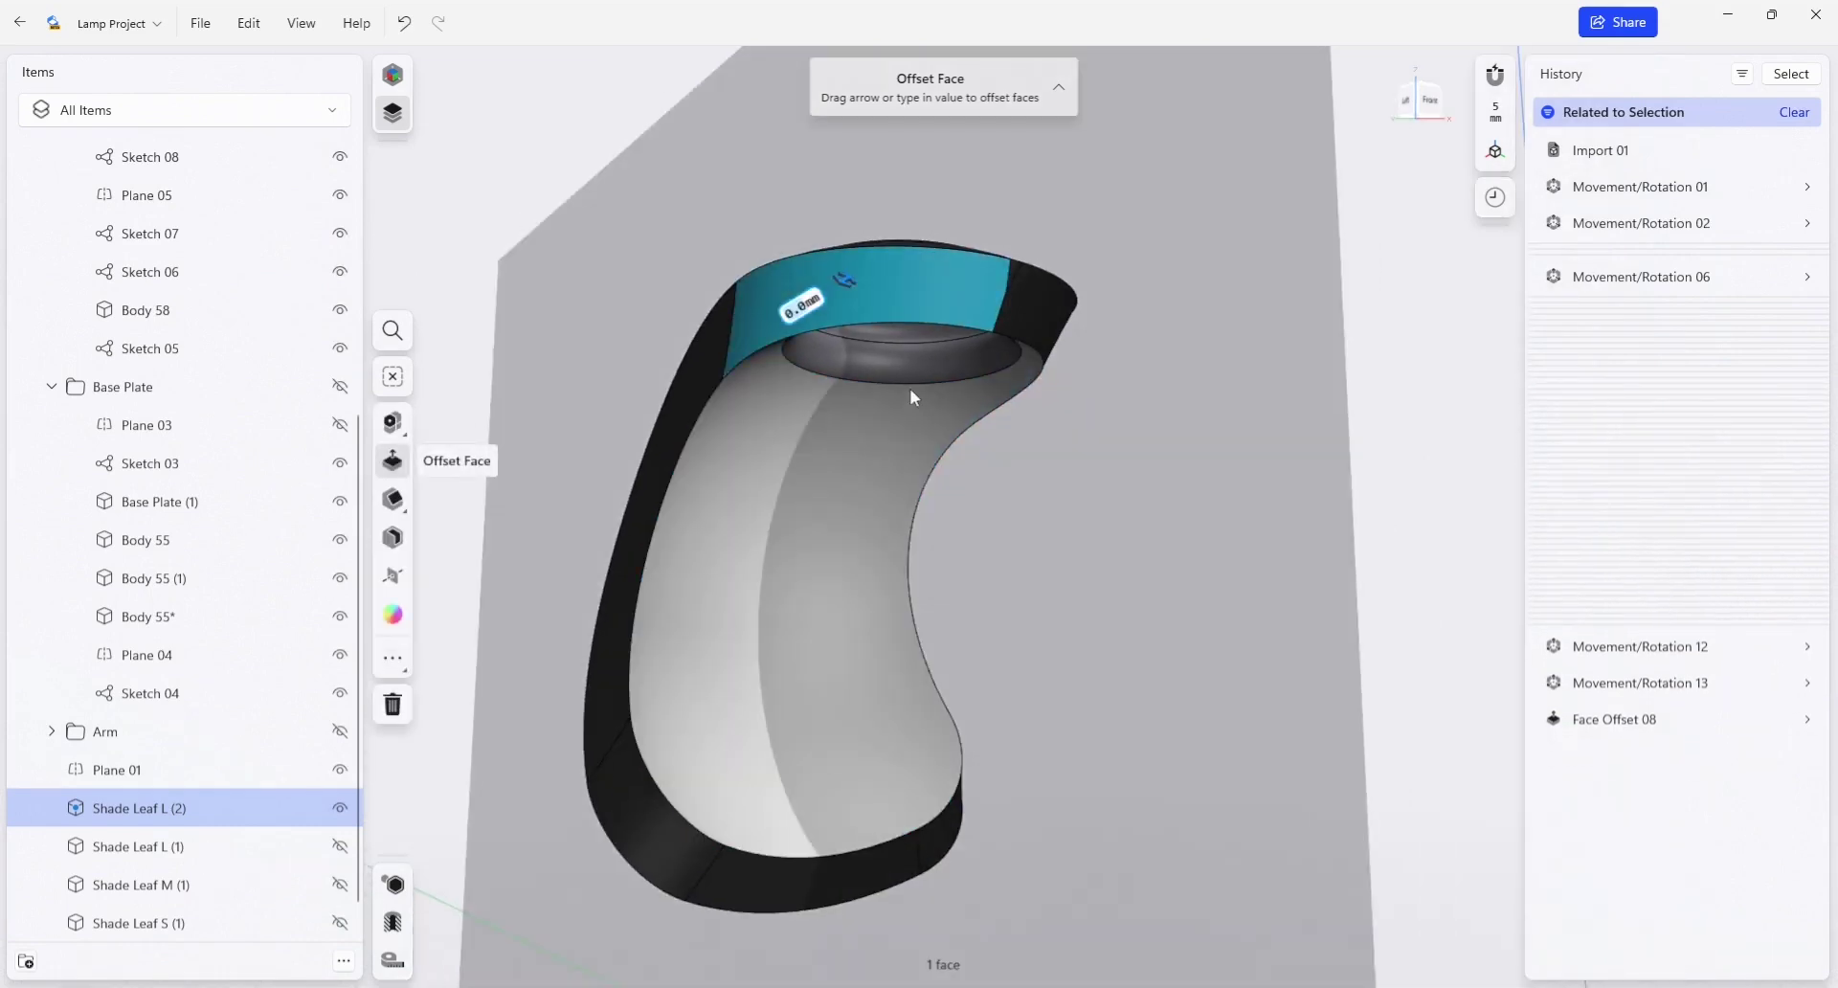
key("Escape")
mouse_move(1026, 316)
right_mouse_down()
mouse_move(992, 333)
mouse_move(1053, 320)
right_mouse_up()
left_click(1177, 306)
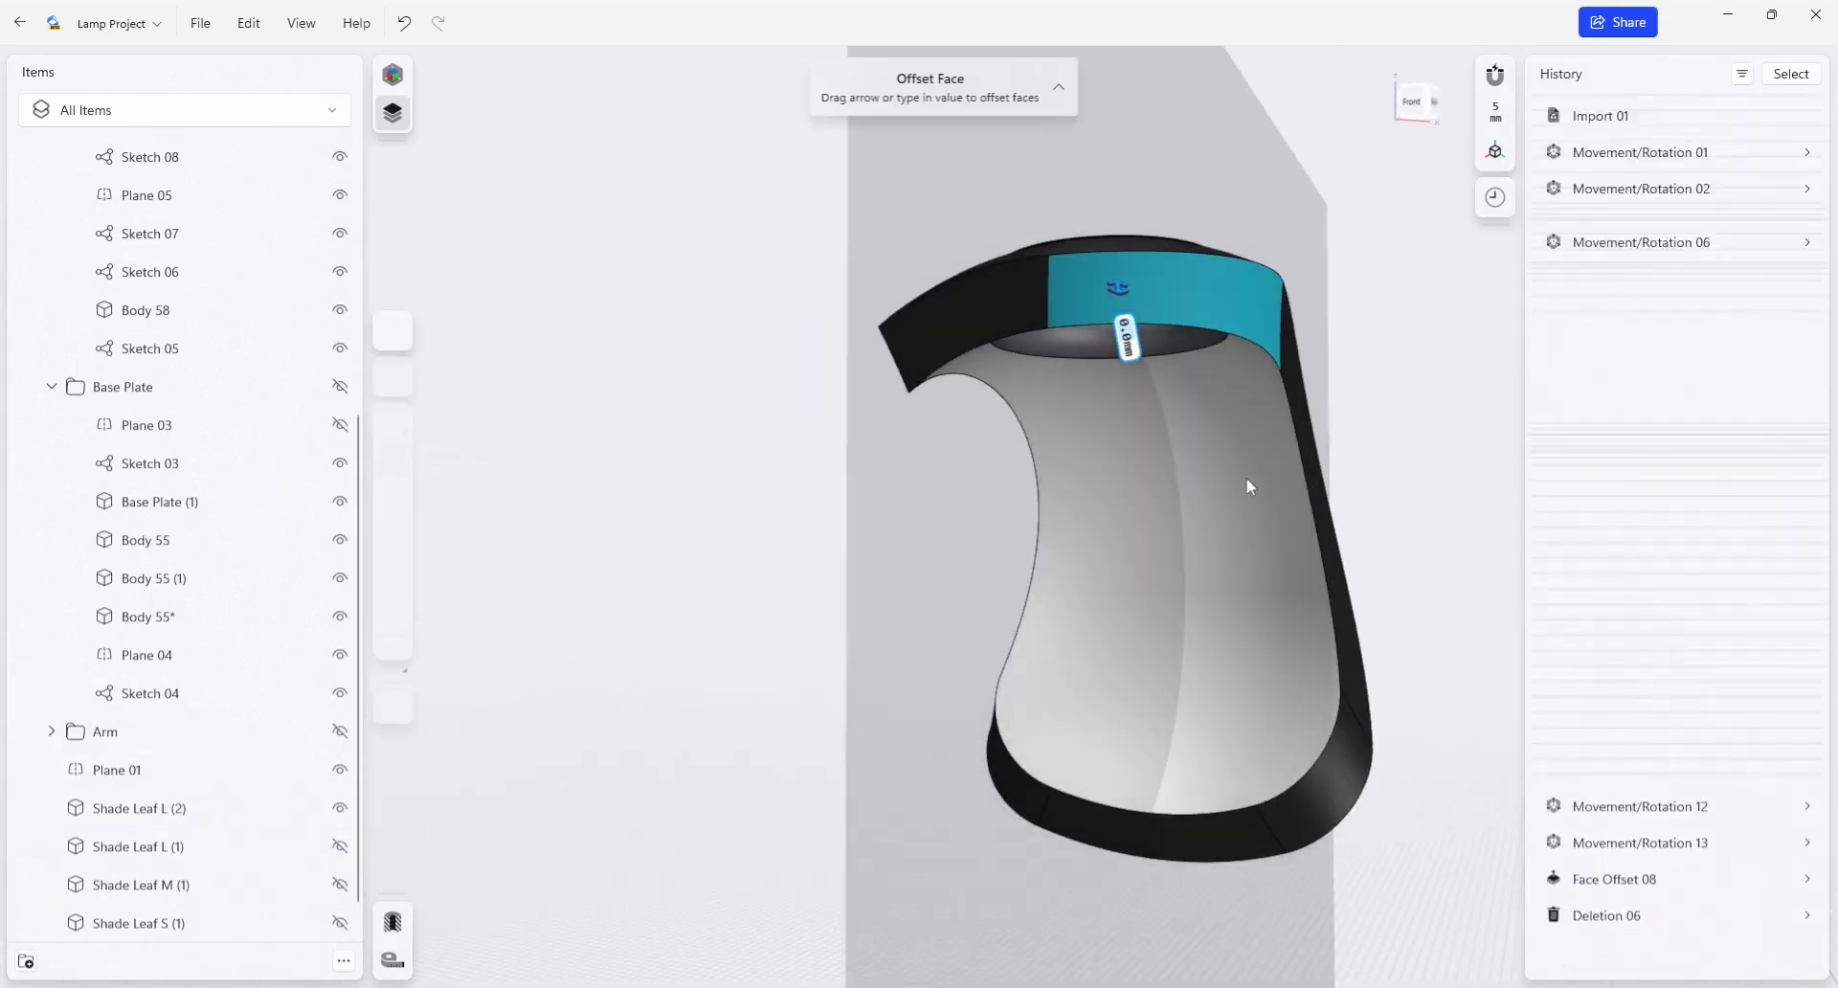
key("Escape")
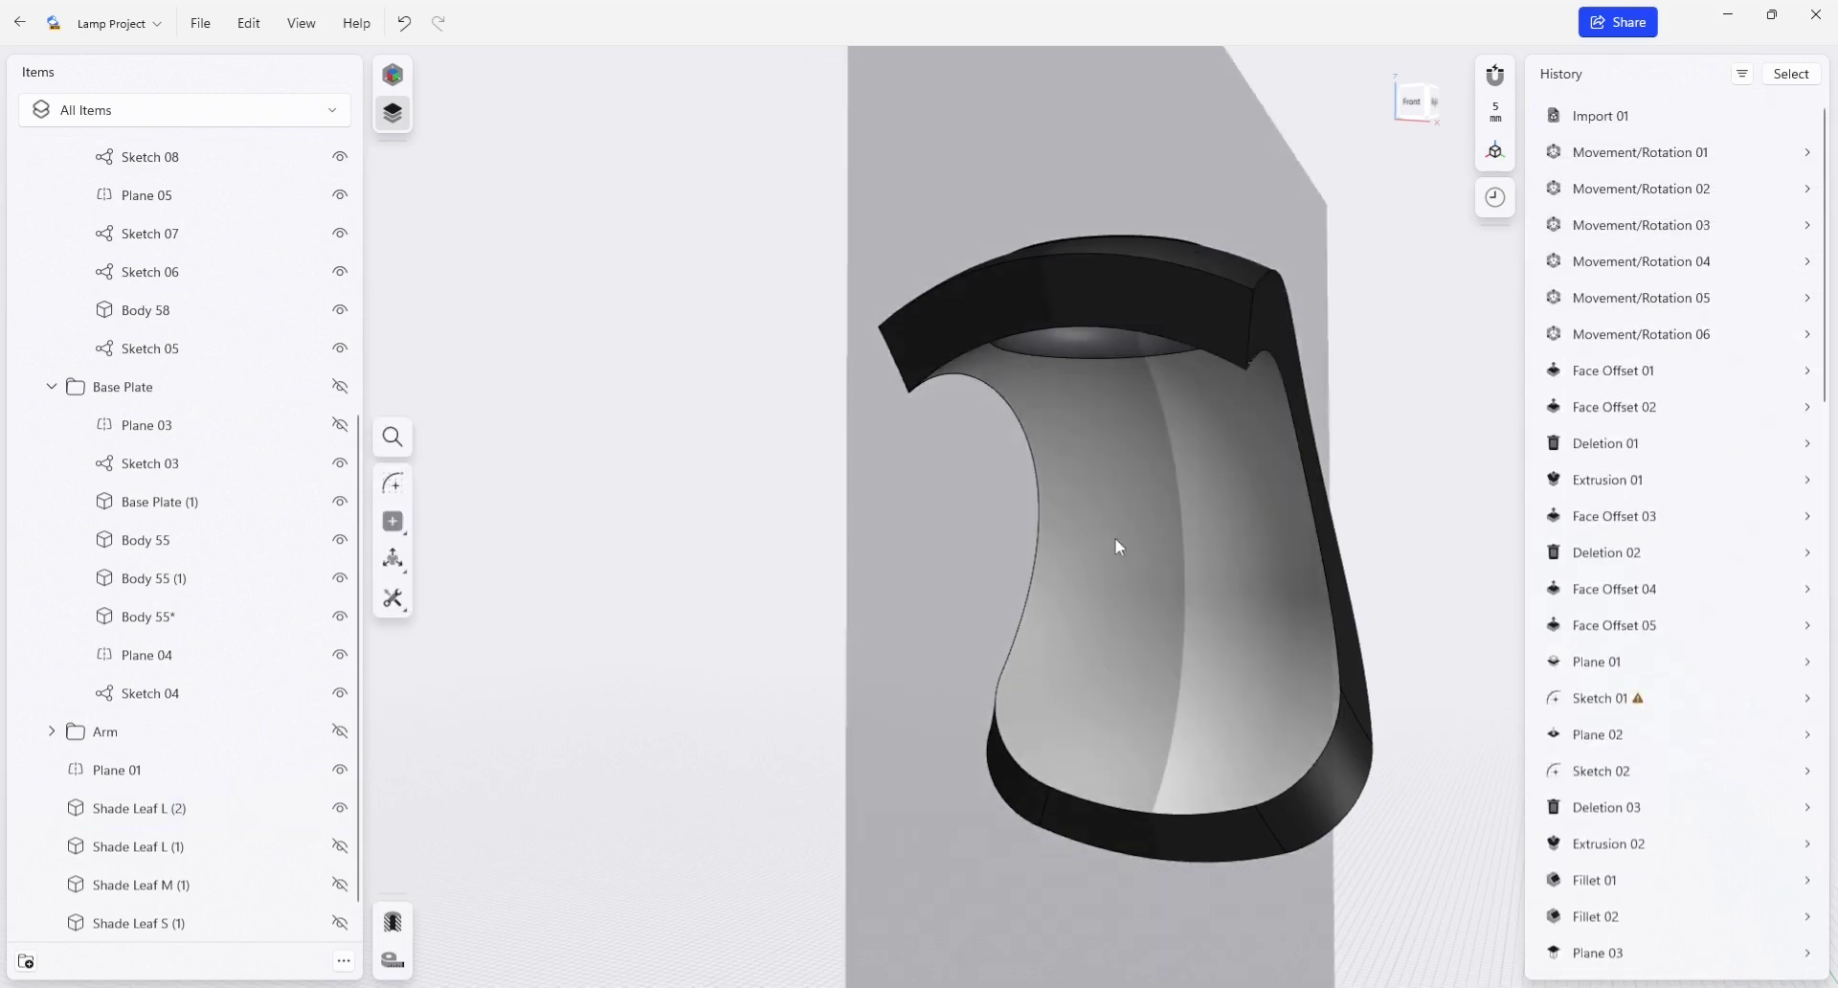
Step: Delete the two rounded corner faces at the lower edge of the thickened leaf
right_click_drag(1122, 555, 1029, 579)
left_click(847, 675)
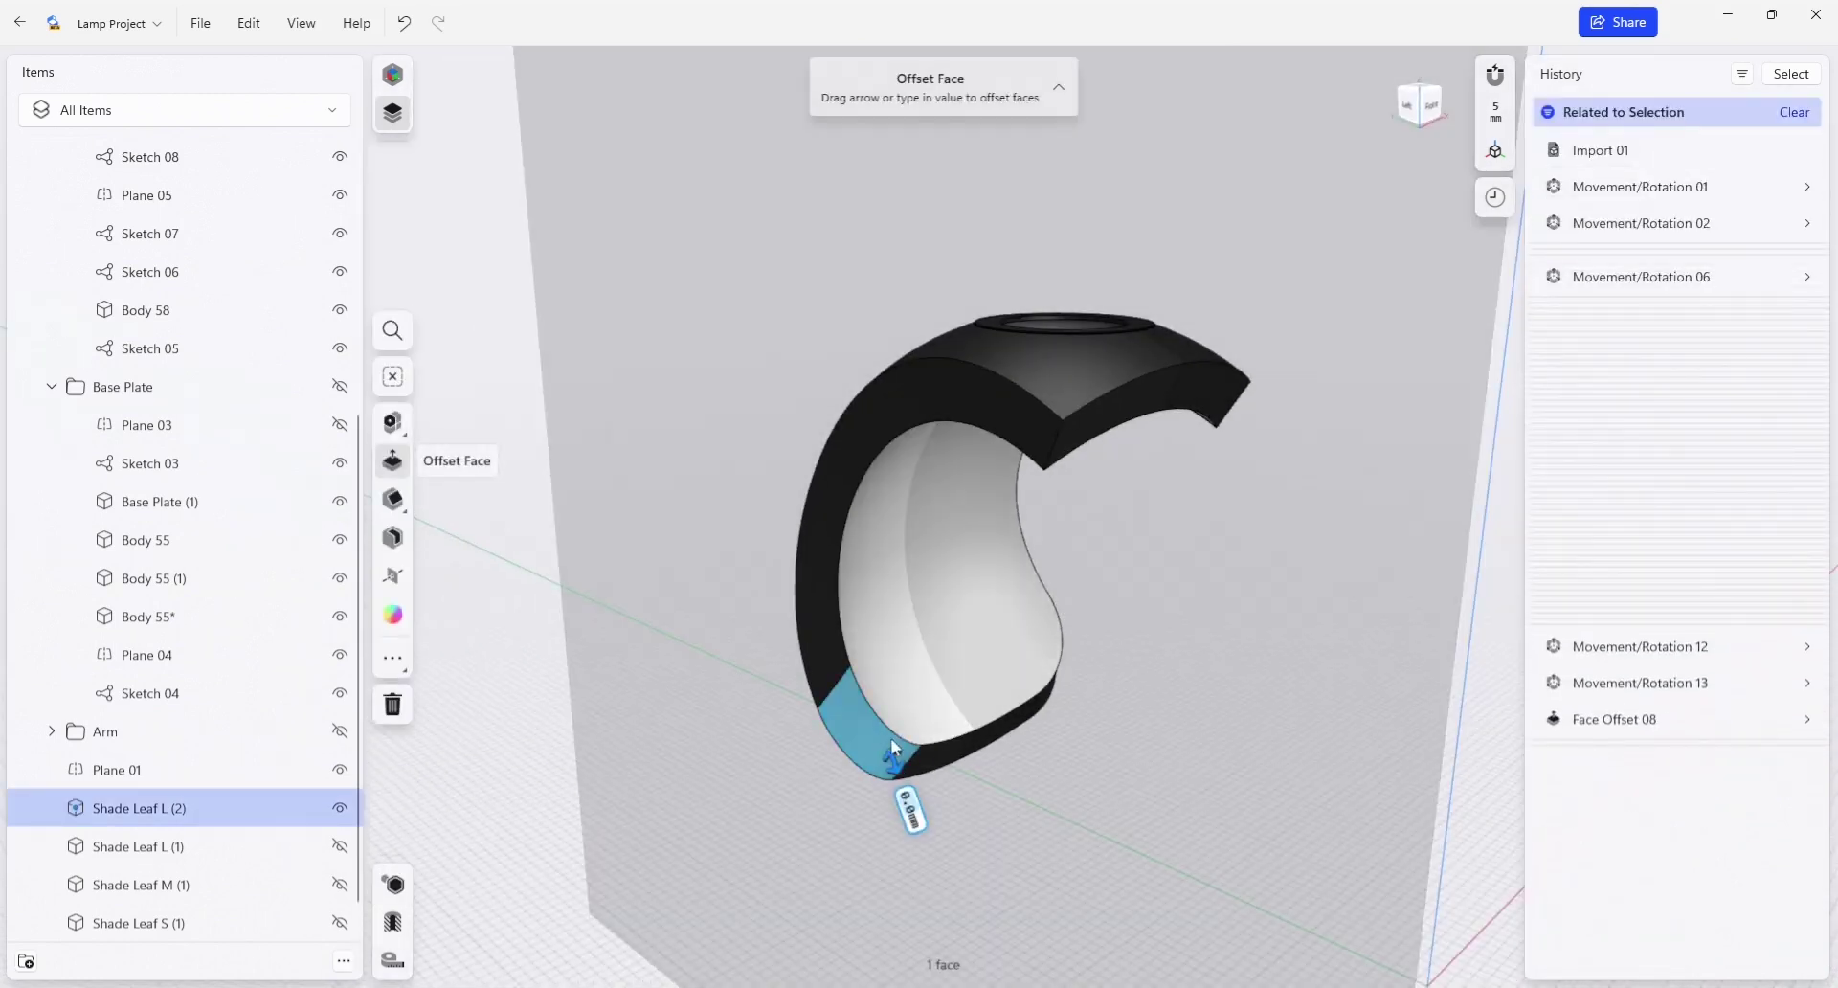
key("Delete")
right_click_drag(1150, 777, 1005, 730)
left_click(1313, 736)
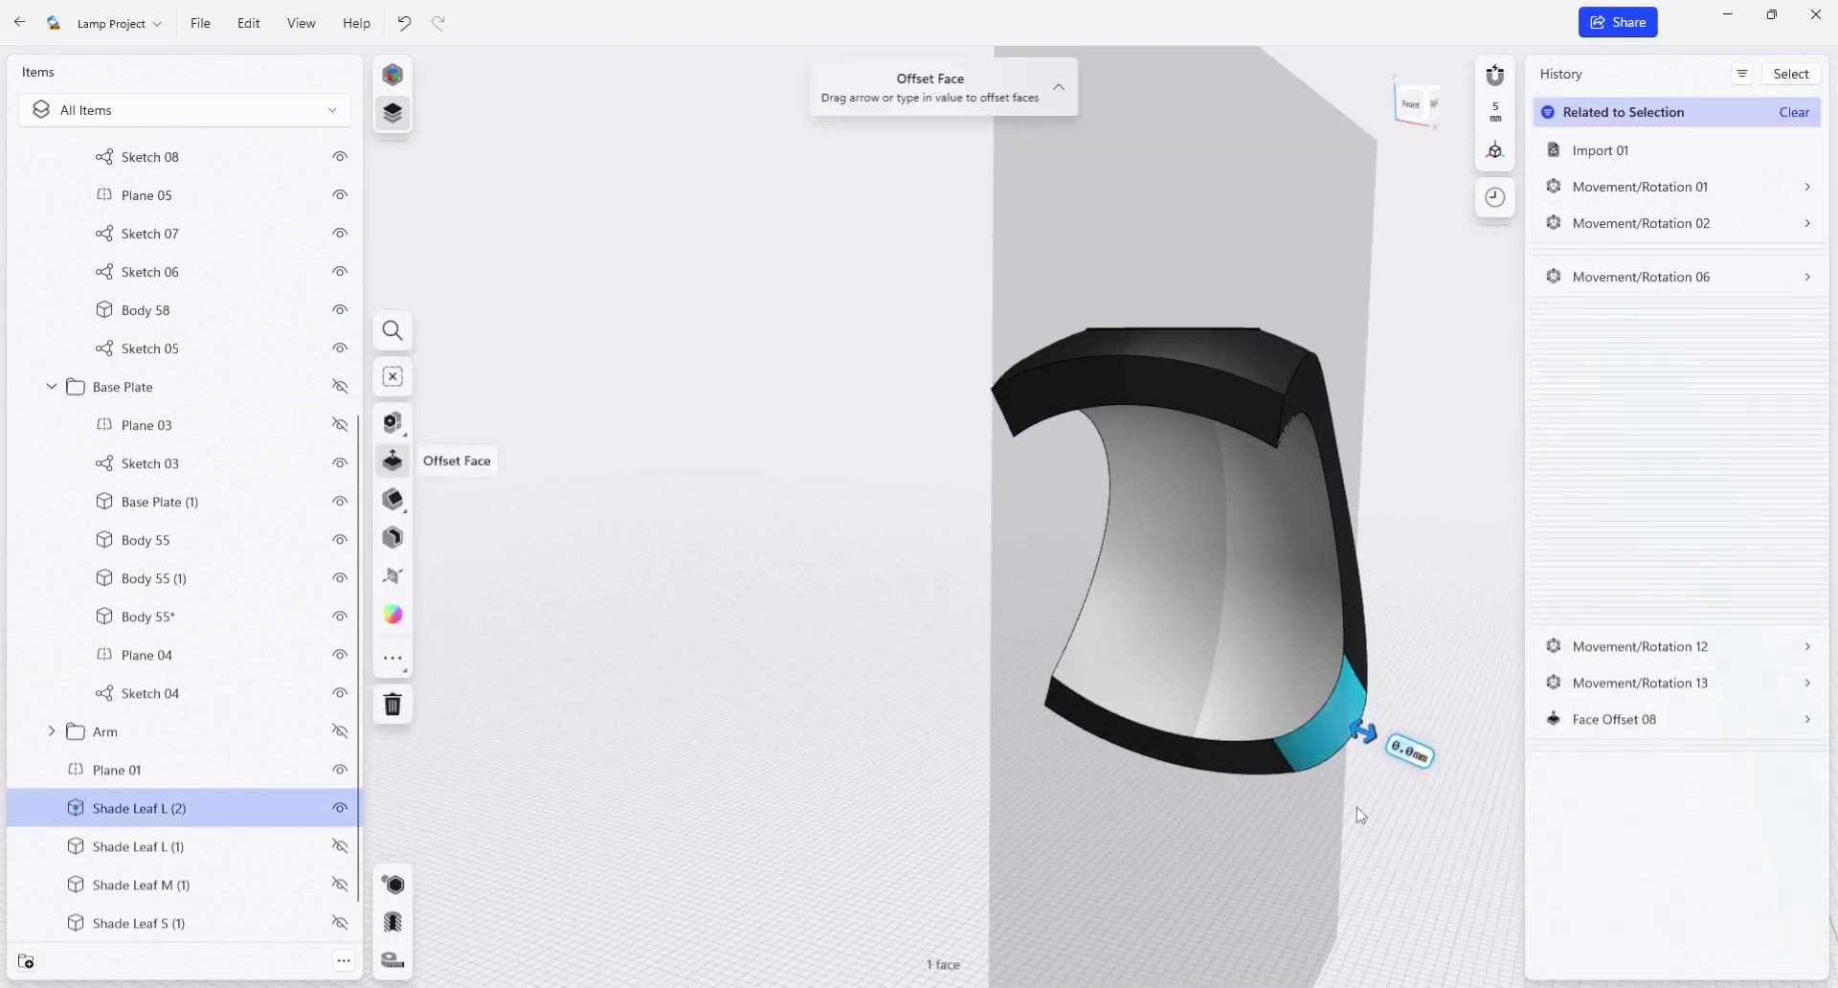
left_click(1359, 814)
Step: Delete the inner wall face of the top ring's opening to close the hole
right_click_drag(1359, 815, 1239, 756)
middle_click_drag(1240, 756, 968, 481)
right_click_drag(968, 481, 972, 377)
scroll(999, 86, "up", 5)
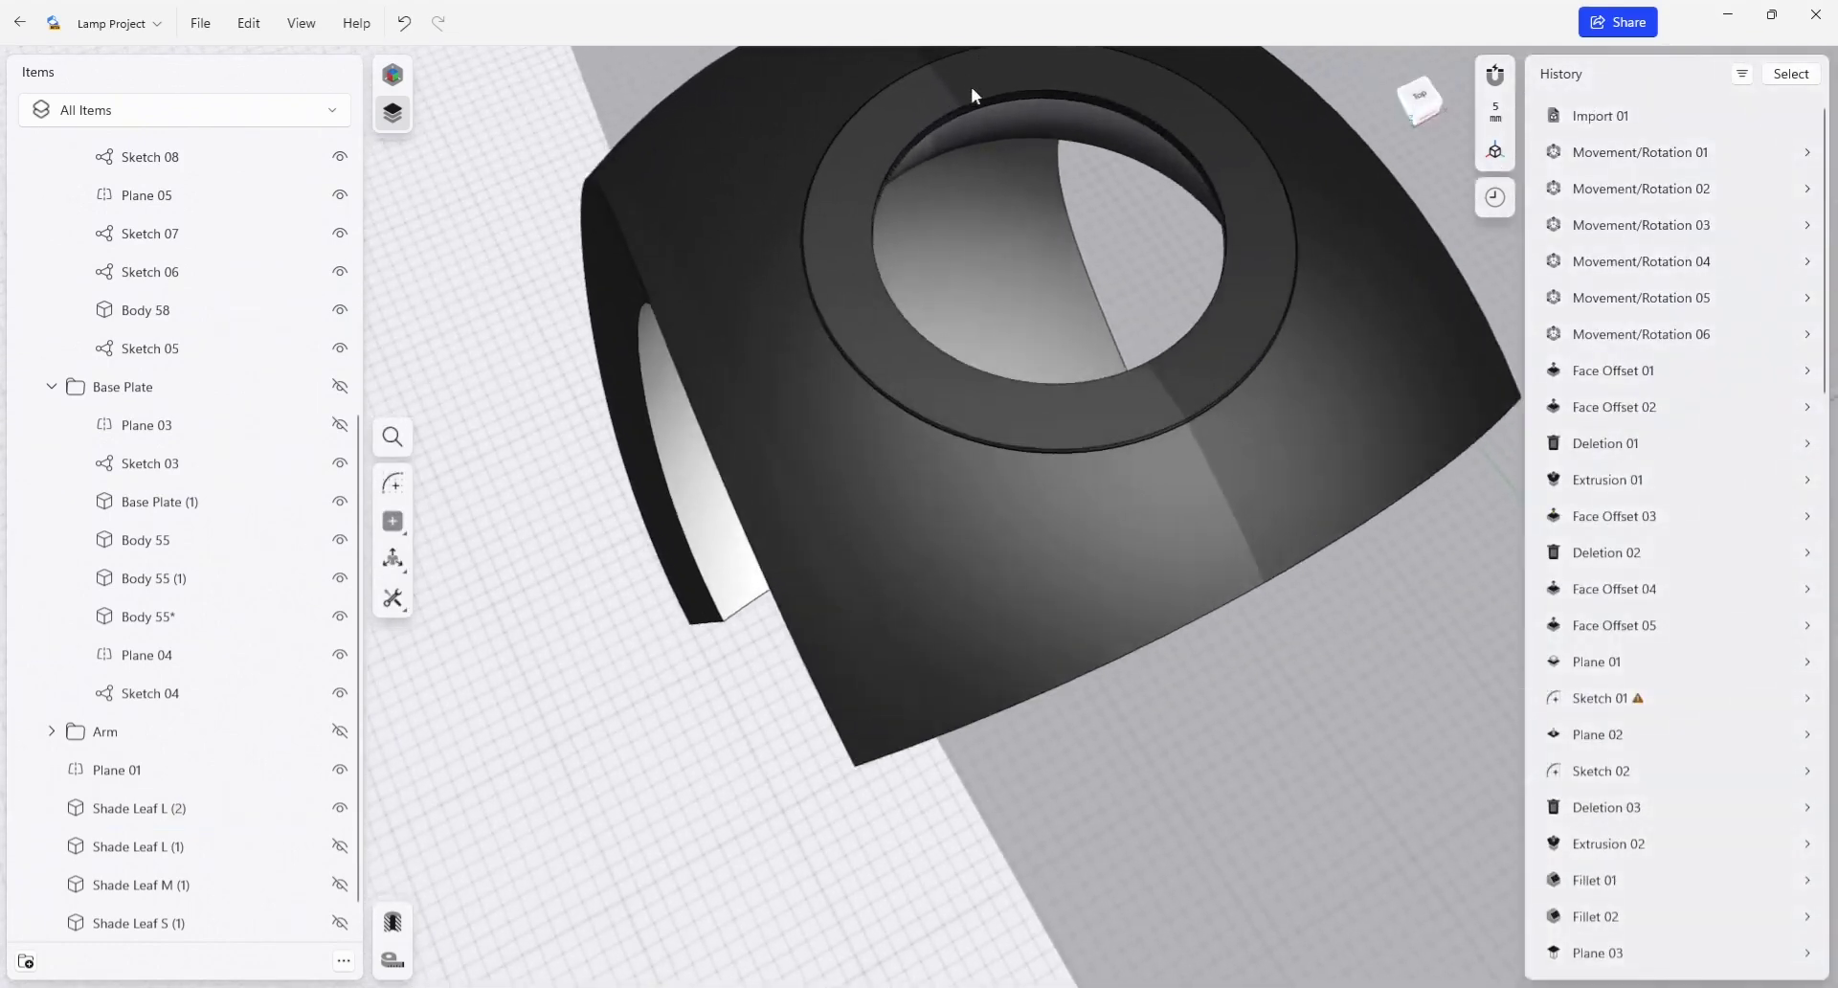
scroll(951, 132, "up", 3)
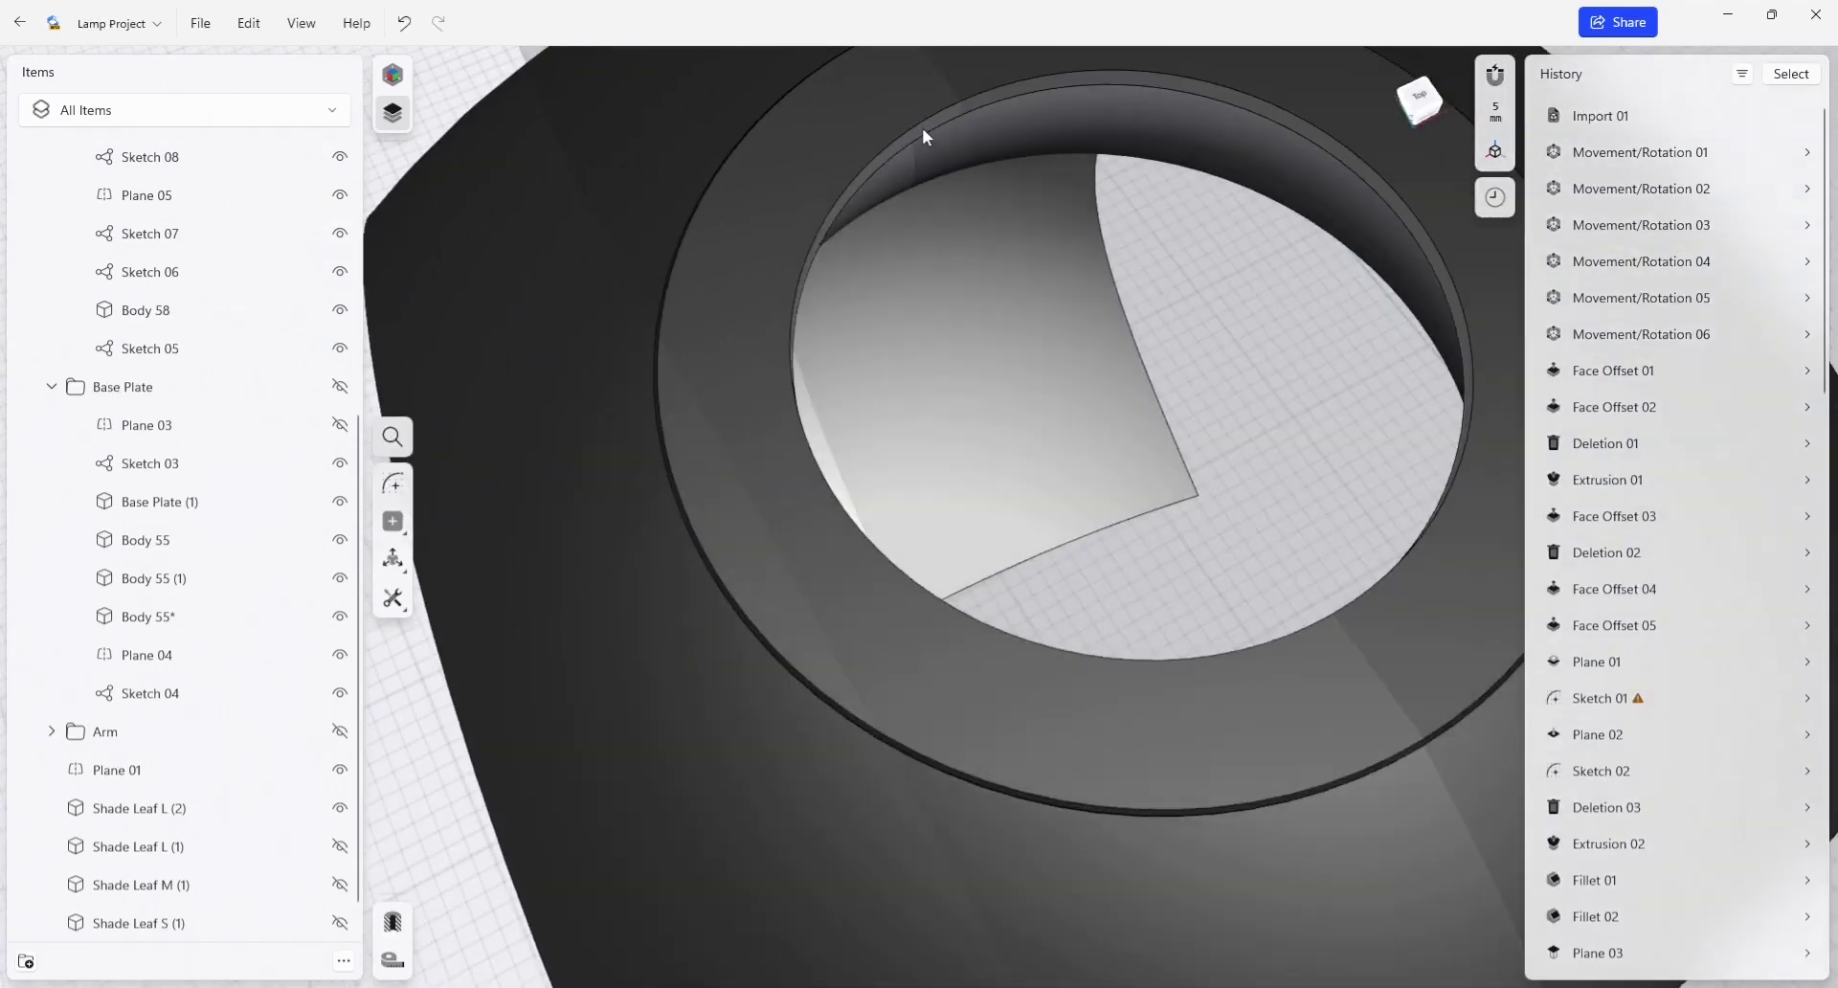
left_click(922, 128)
key("Delete")
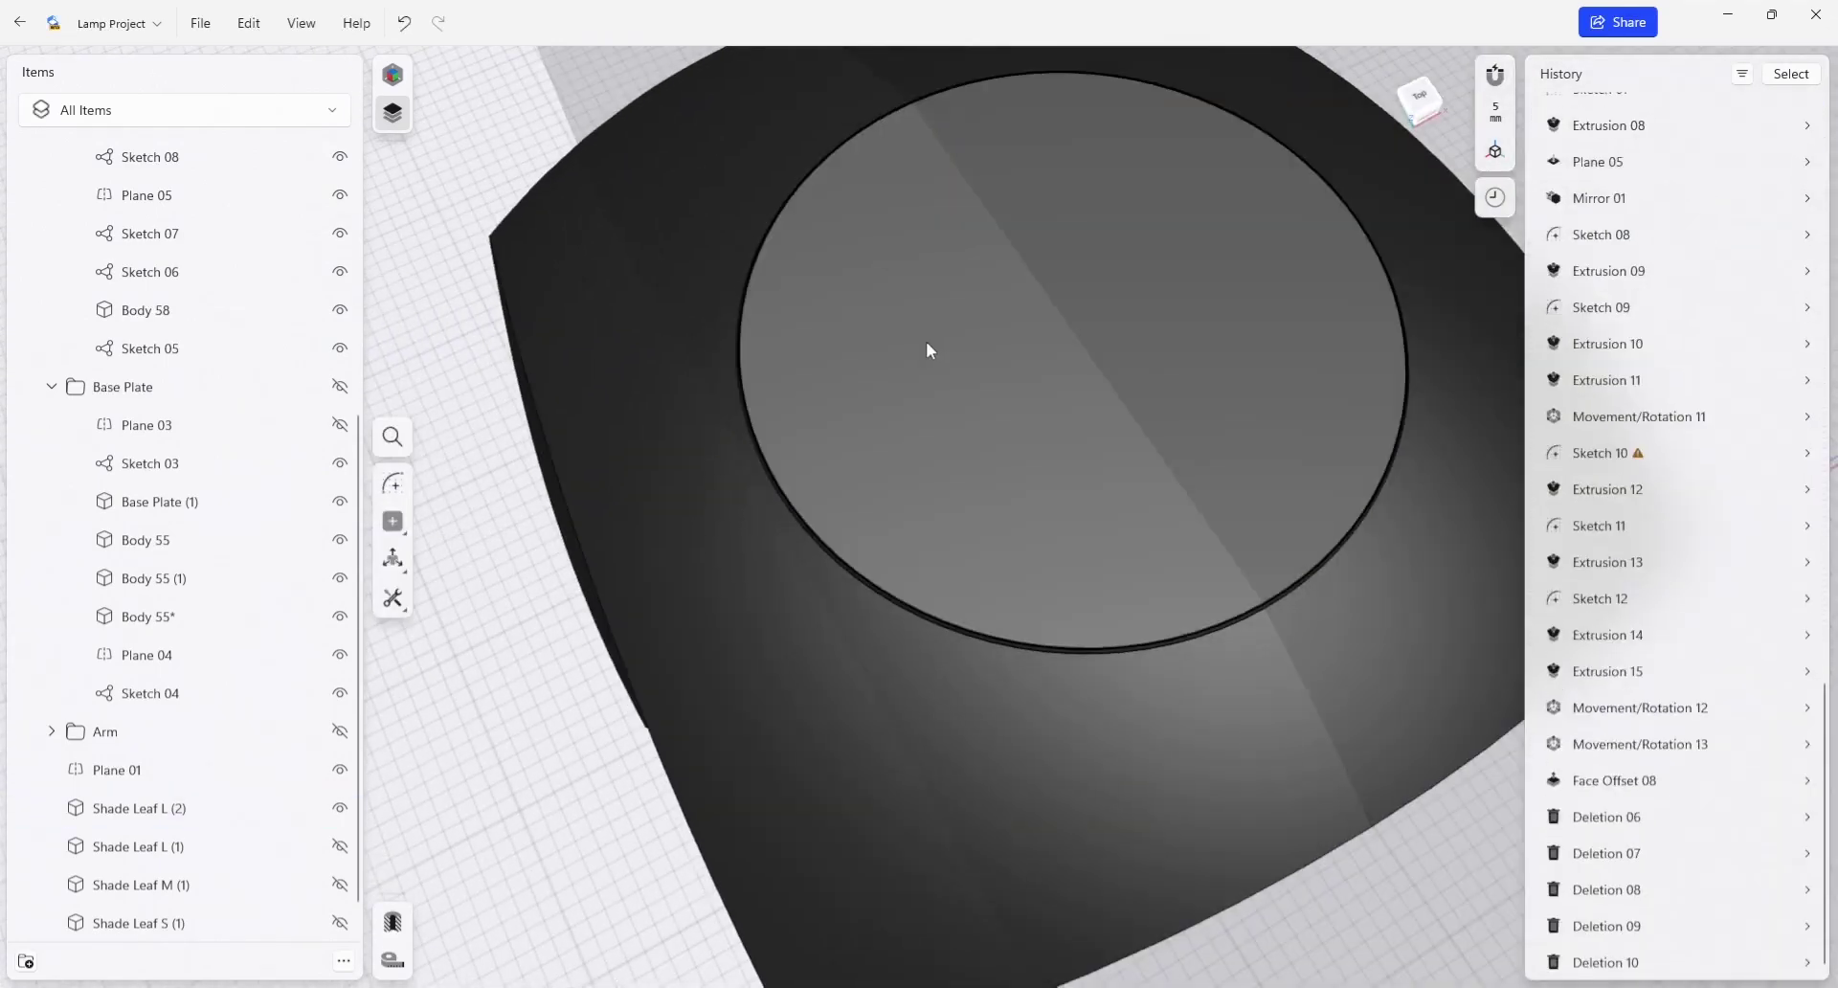
Step: Delete the stepped, rounded ring faces on the underside of the leaf's top
scroll(921, 383, "down", 5)
right_click_drag(916, 417, 768, 745)
left_click(756, 789)
left_click(688, 723)
left_click(857, 770)
key("Delete")
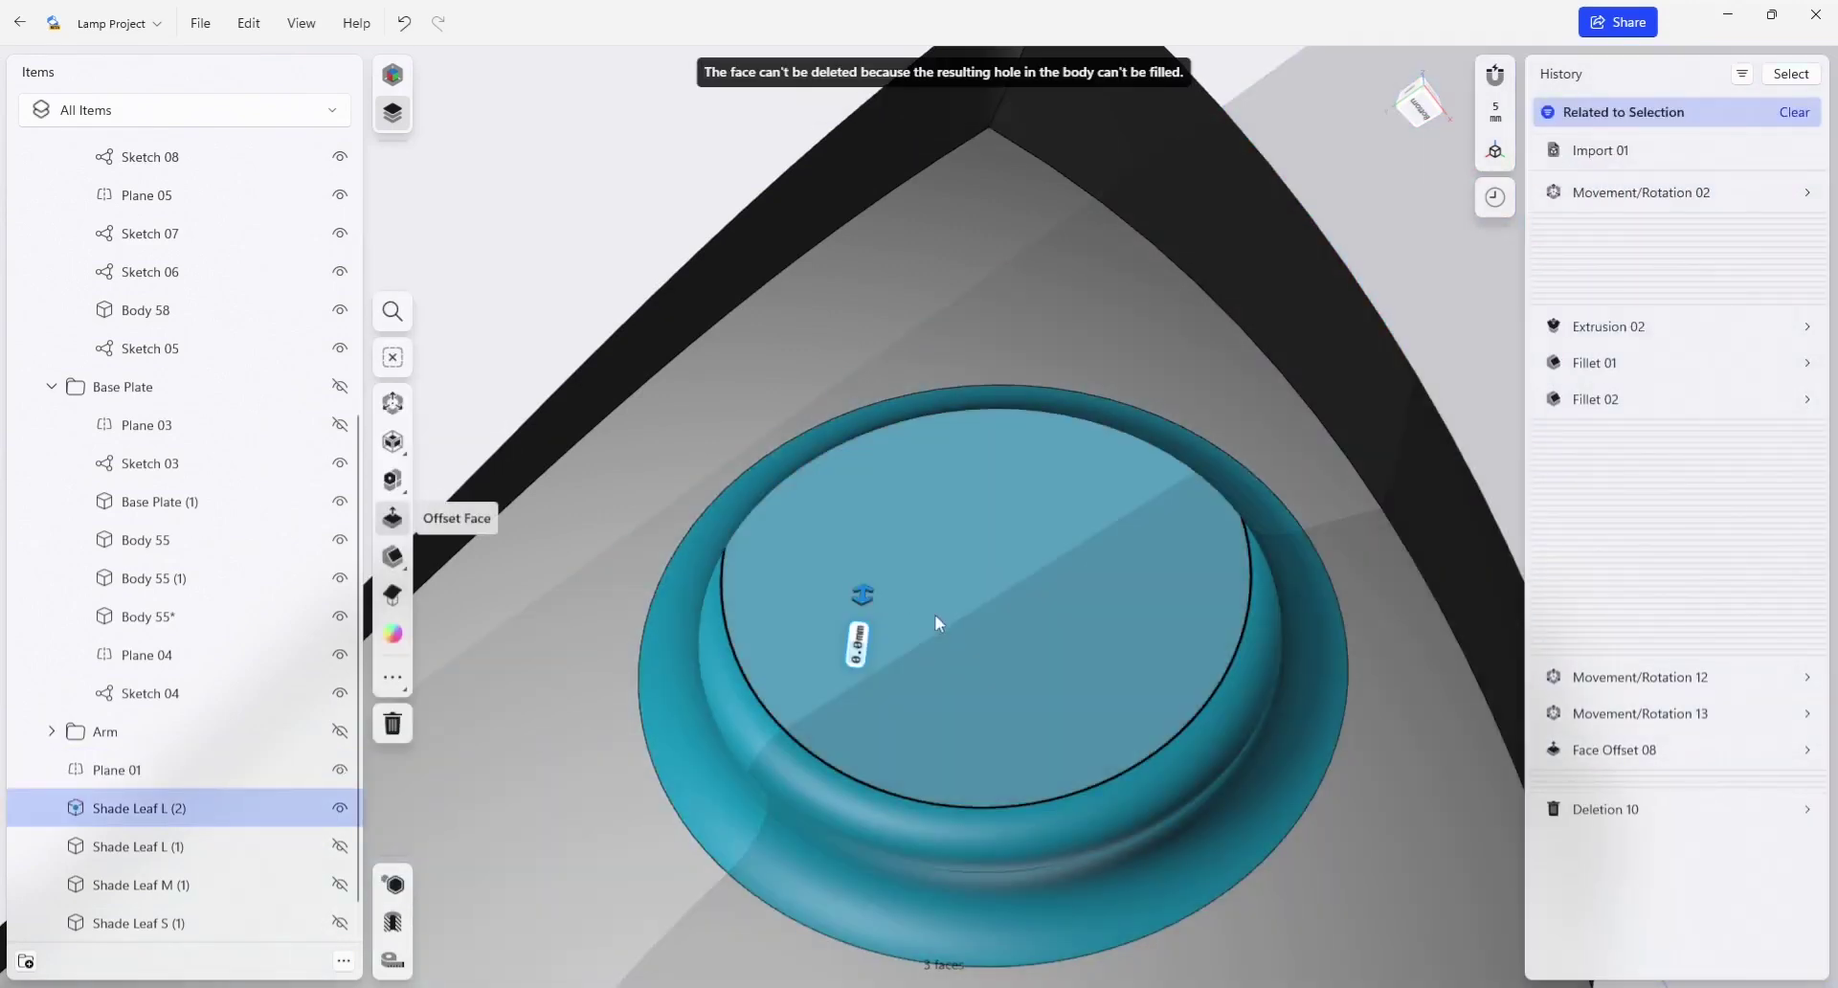
key("Delete")
Step: Offset the inner face further until it nearly fills the leaf, and delete the small oval face that remains
scroll(876, 576, "down", 5)
right_click_drag(927, 545, 977, 476)
left_click(908, 574)
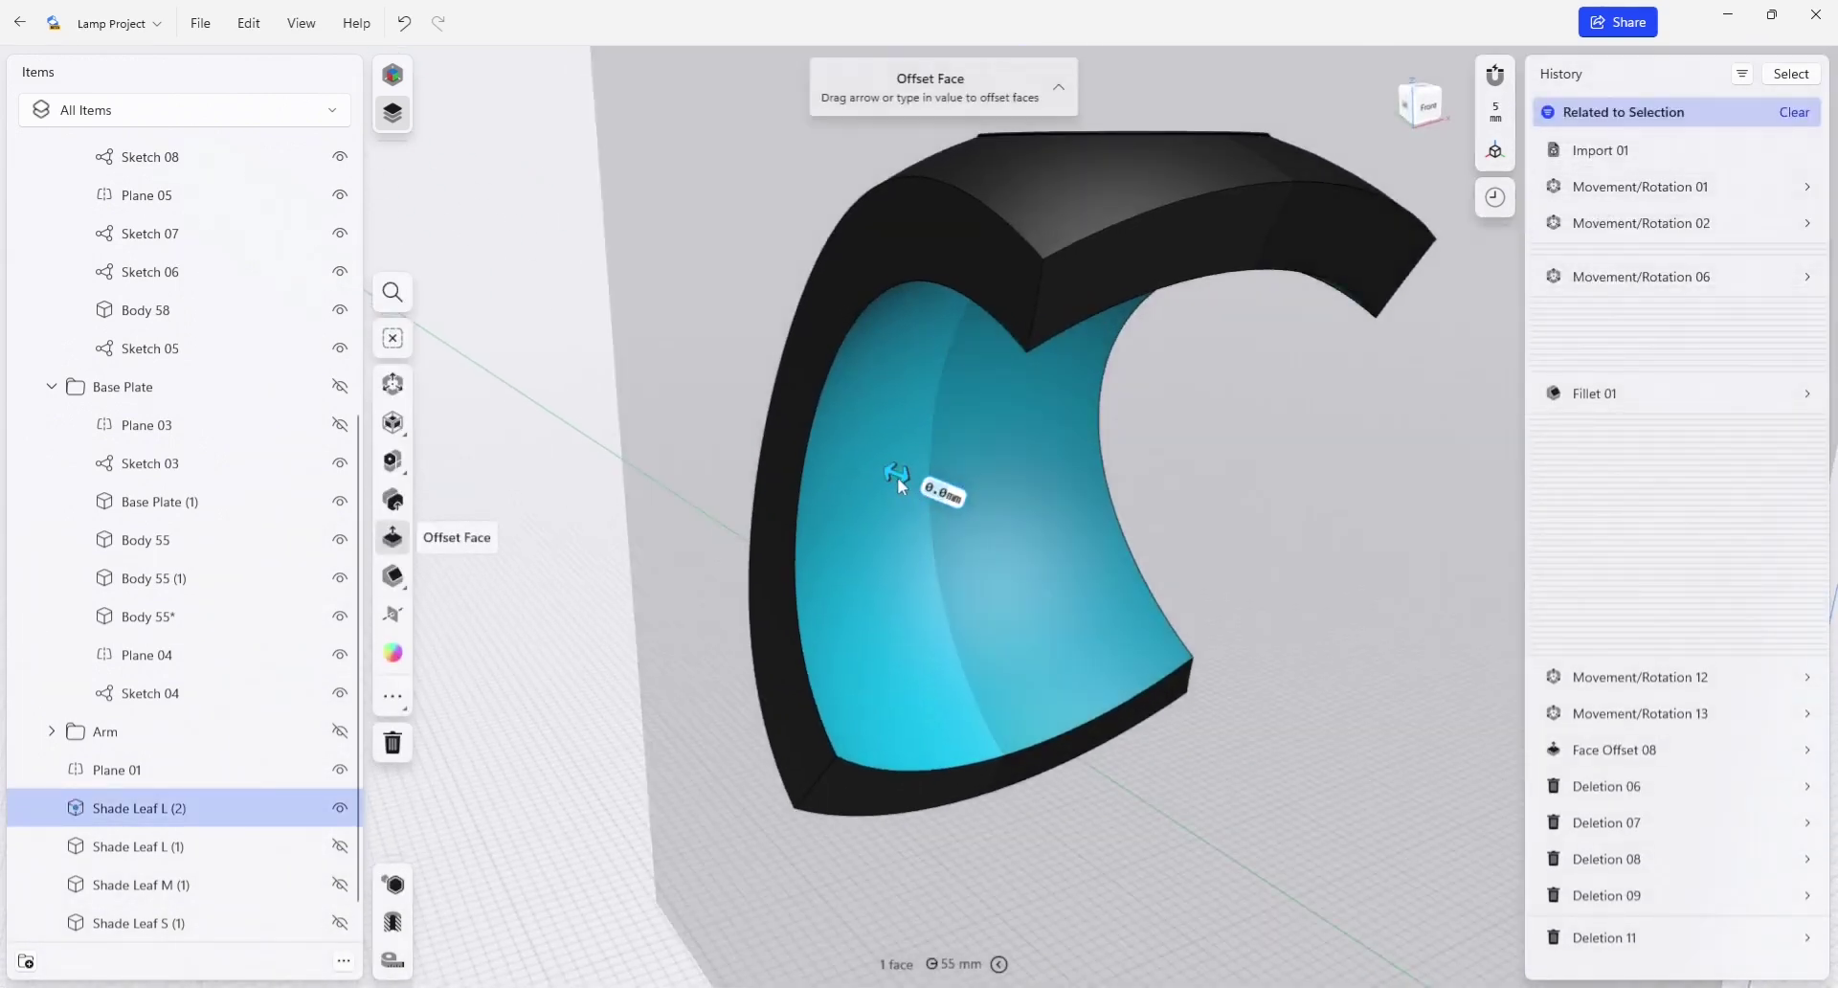
left_click_drag(900, 479, 1012, 545)
left_click_drag(1069, 569, 1074, 572)
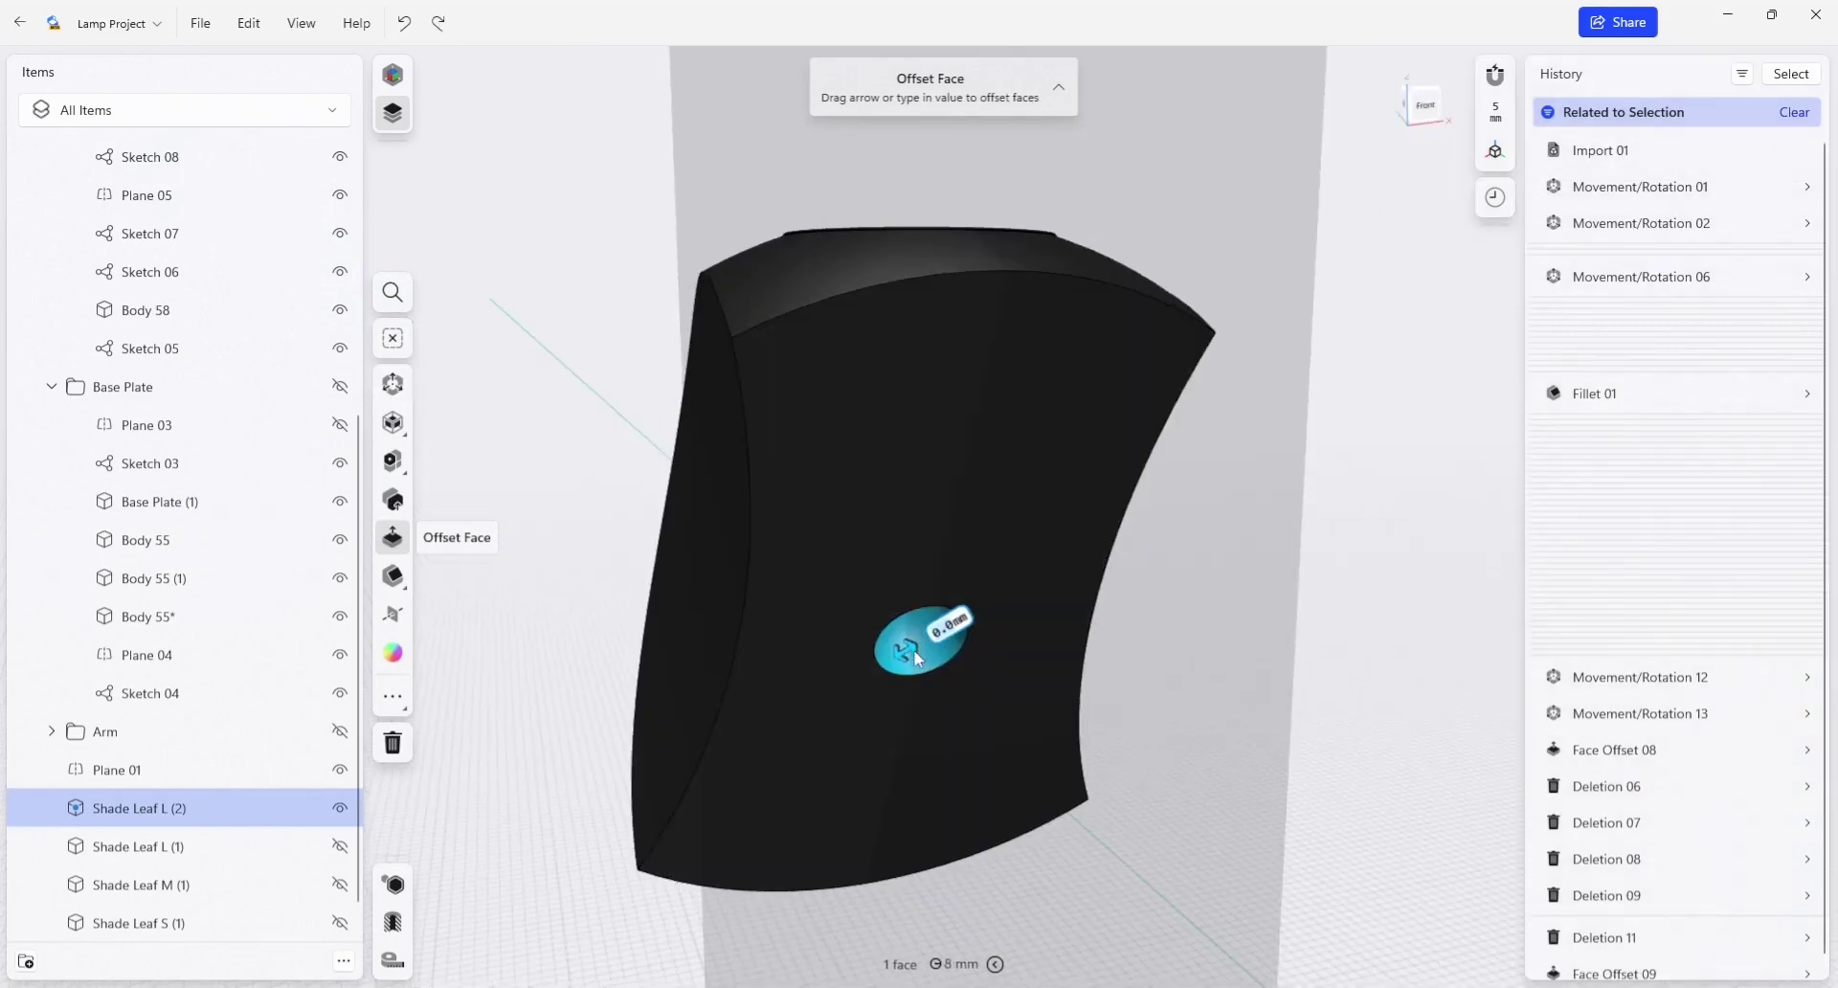
key("Delete")
Step: Offset the two side faces of the solid leaf outward by 5 mm
right_click_drag(914, 652, 798, 585)
left_click(796, 583)
right_click_drag(996, 535, 947, 536)
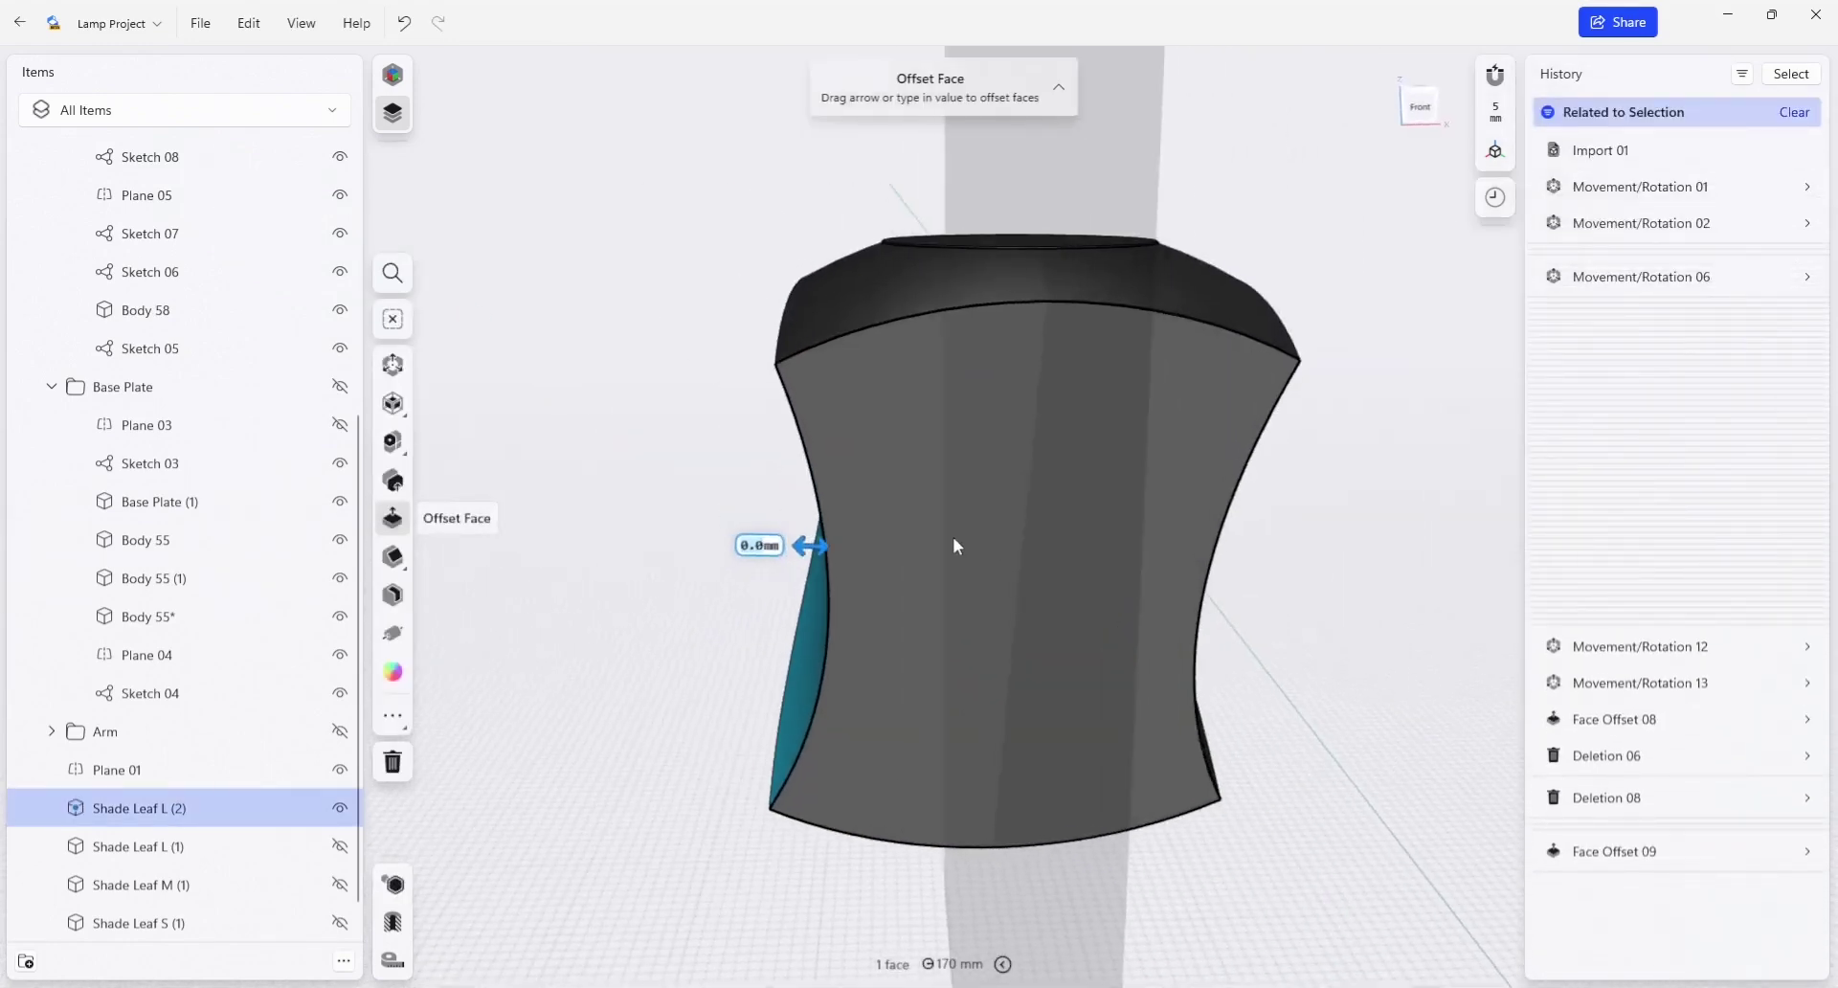
middle_click_drag(1153, 565, 1088, 559)
right_click_drag(1087, 558, 1043, 557)
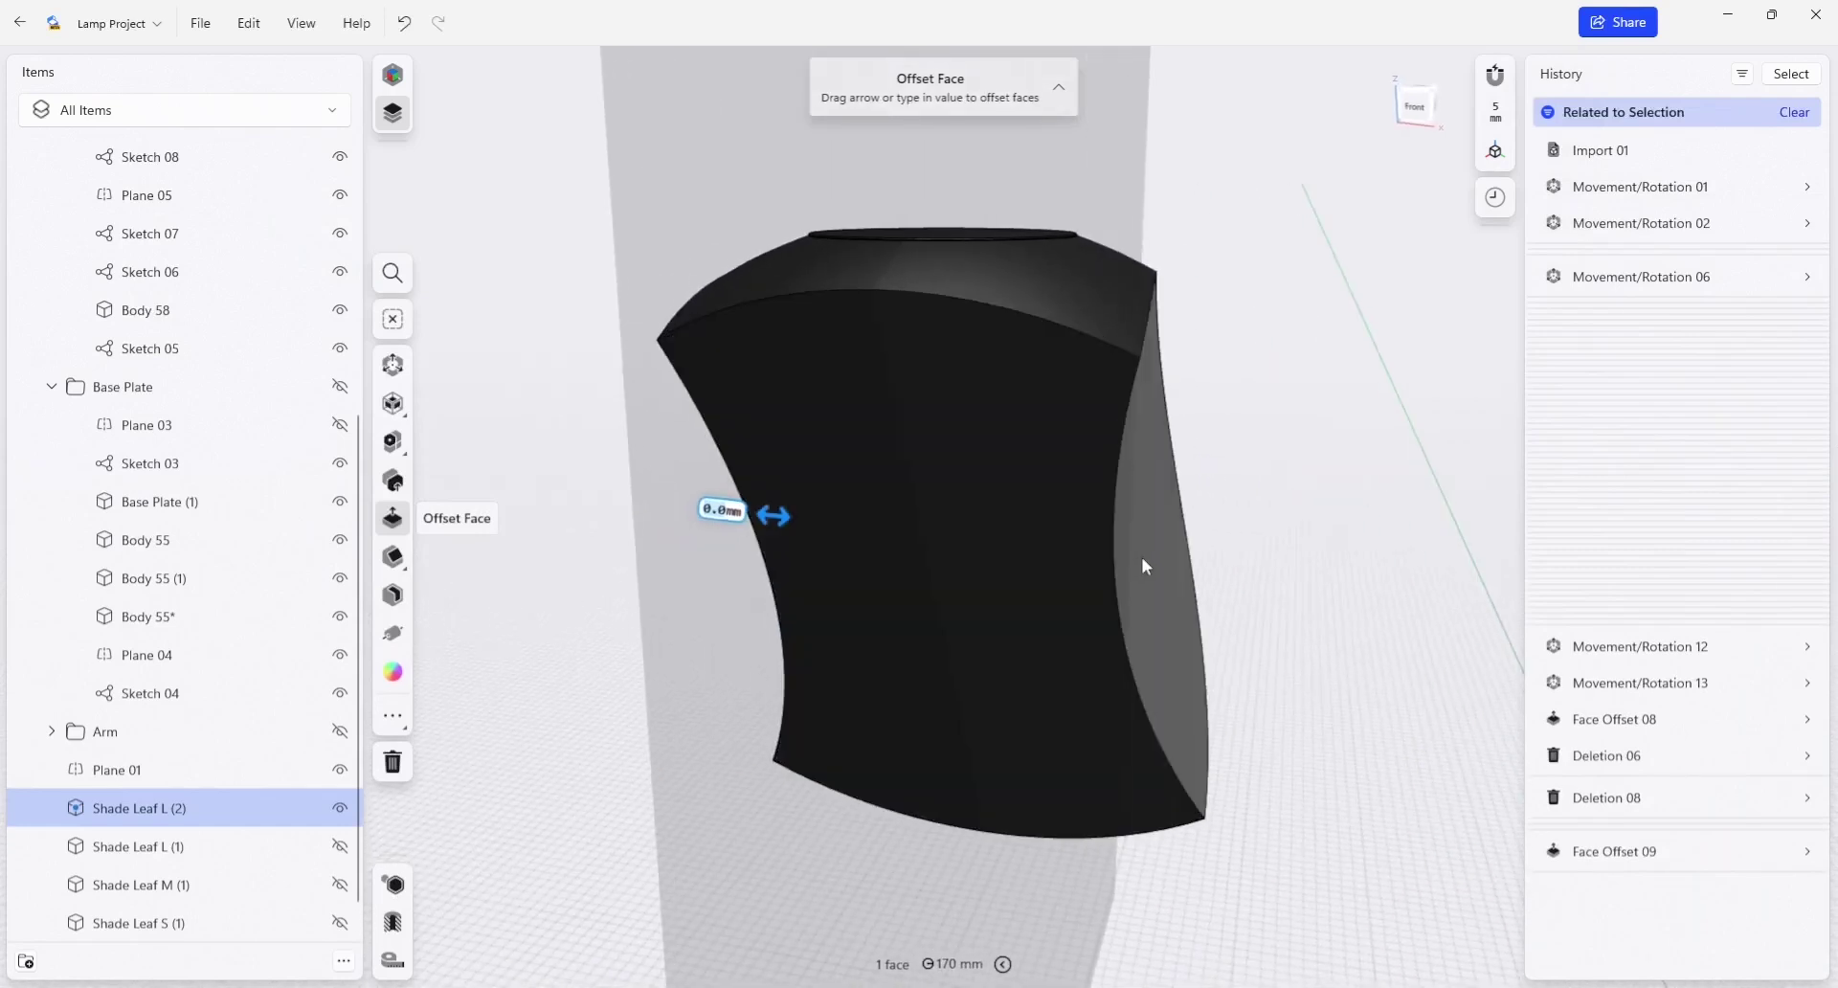
left_click(1141, 557)
right_click_drag(895, 566, 840, 617)
scroll(1212, 373, "down", 1)
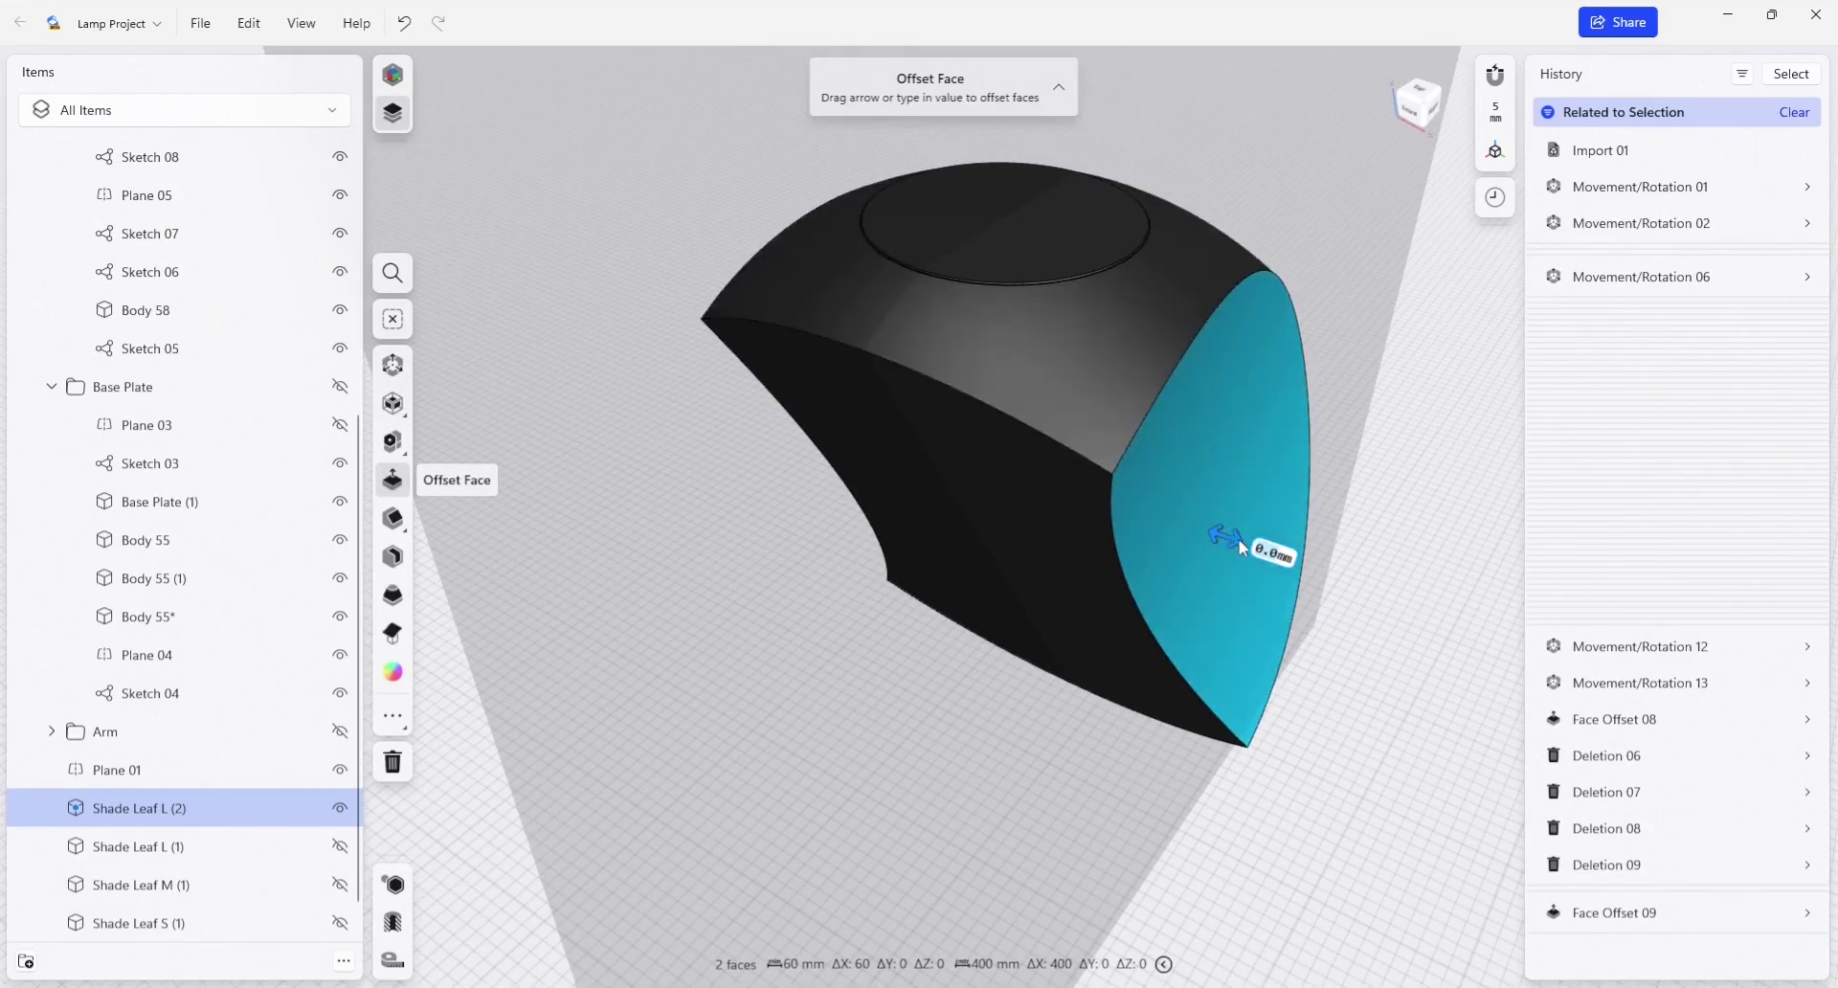
left_click_drag(1229, 539, 1249, 546)
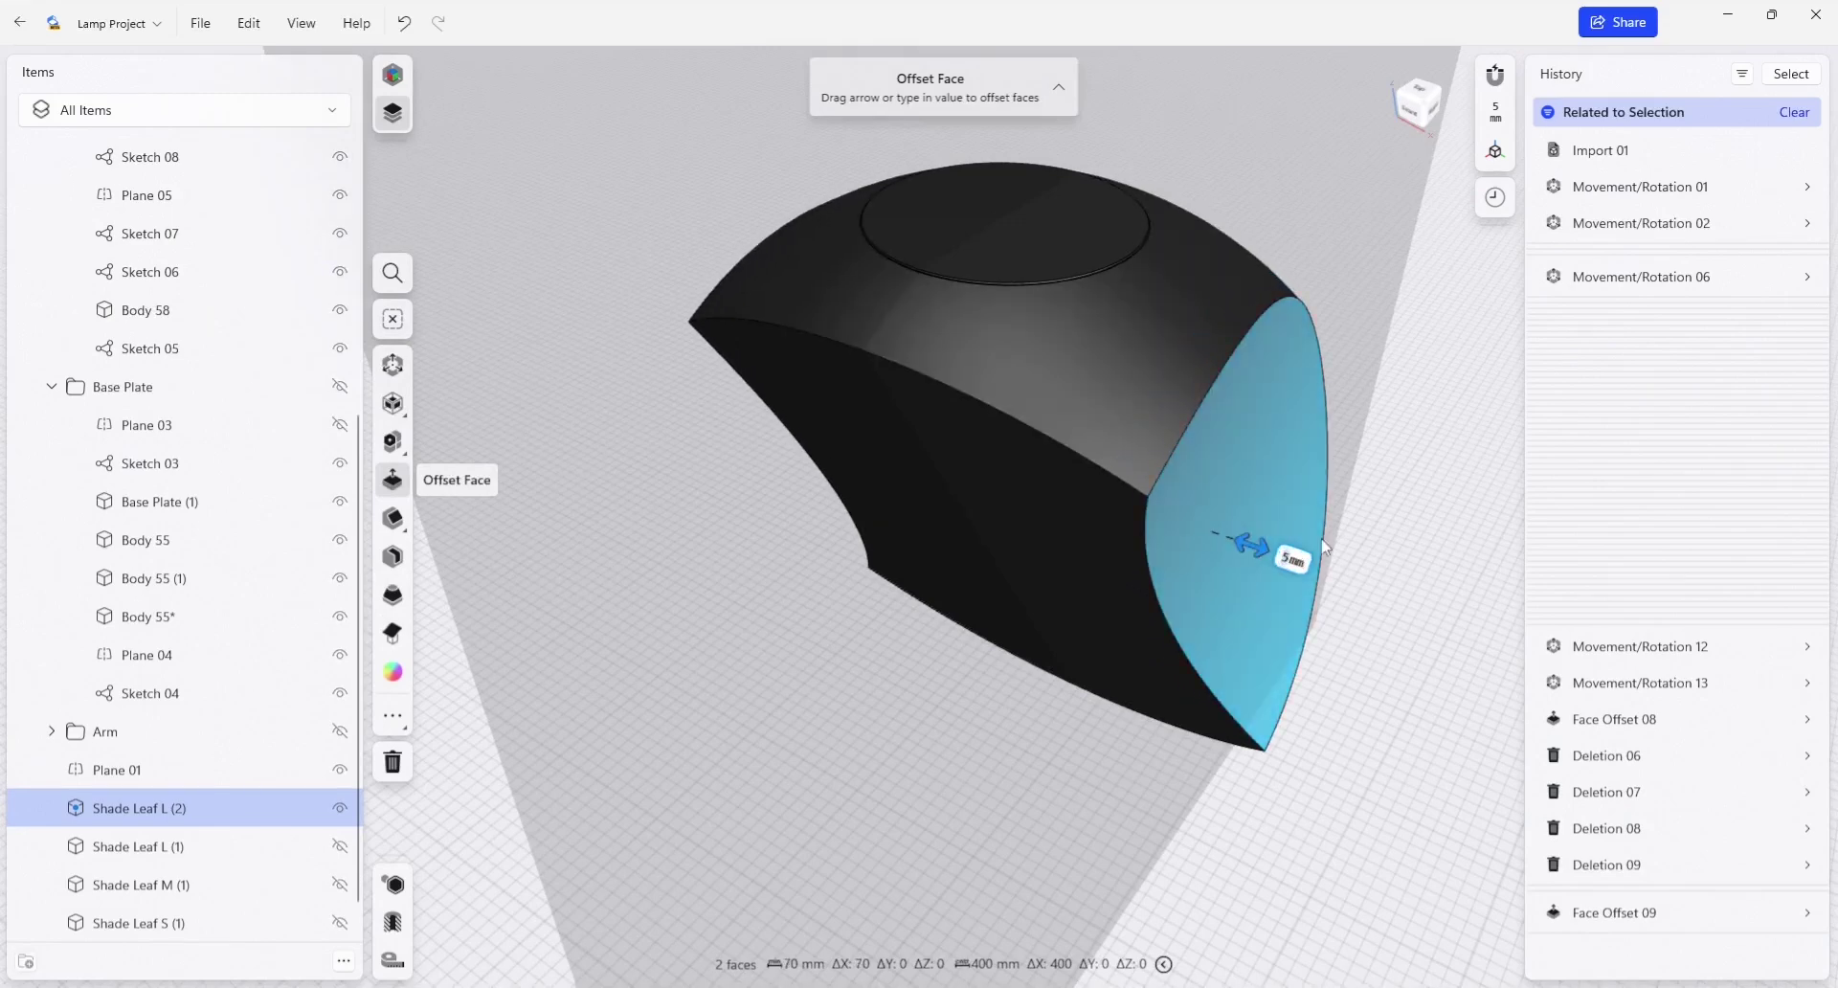
left_click(1379, 762)
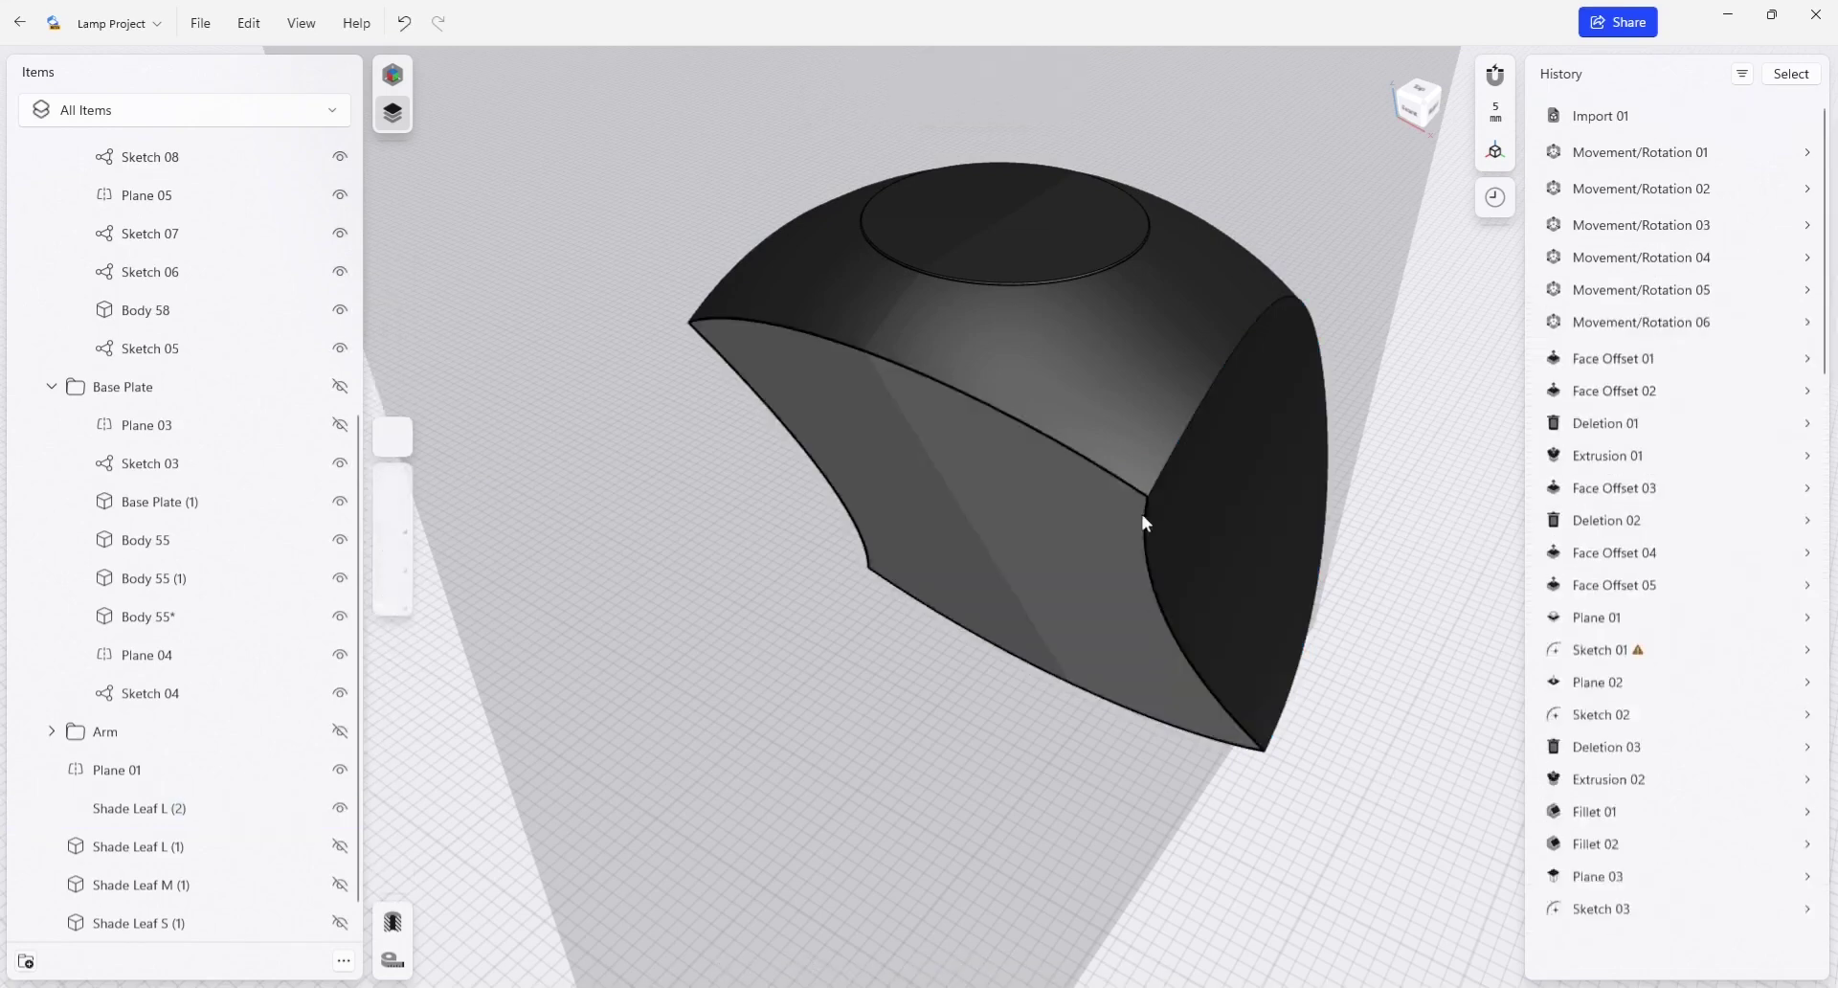
Step: Offset the open-side face between the two side faces outward by 5 mm
right_click_drag(1131, 440, 1068, 503)
scroll(1114, 398, "down", 5)
left_click(1068, 508)
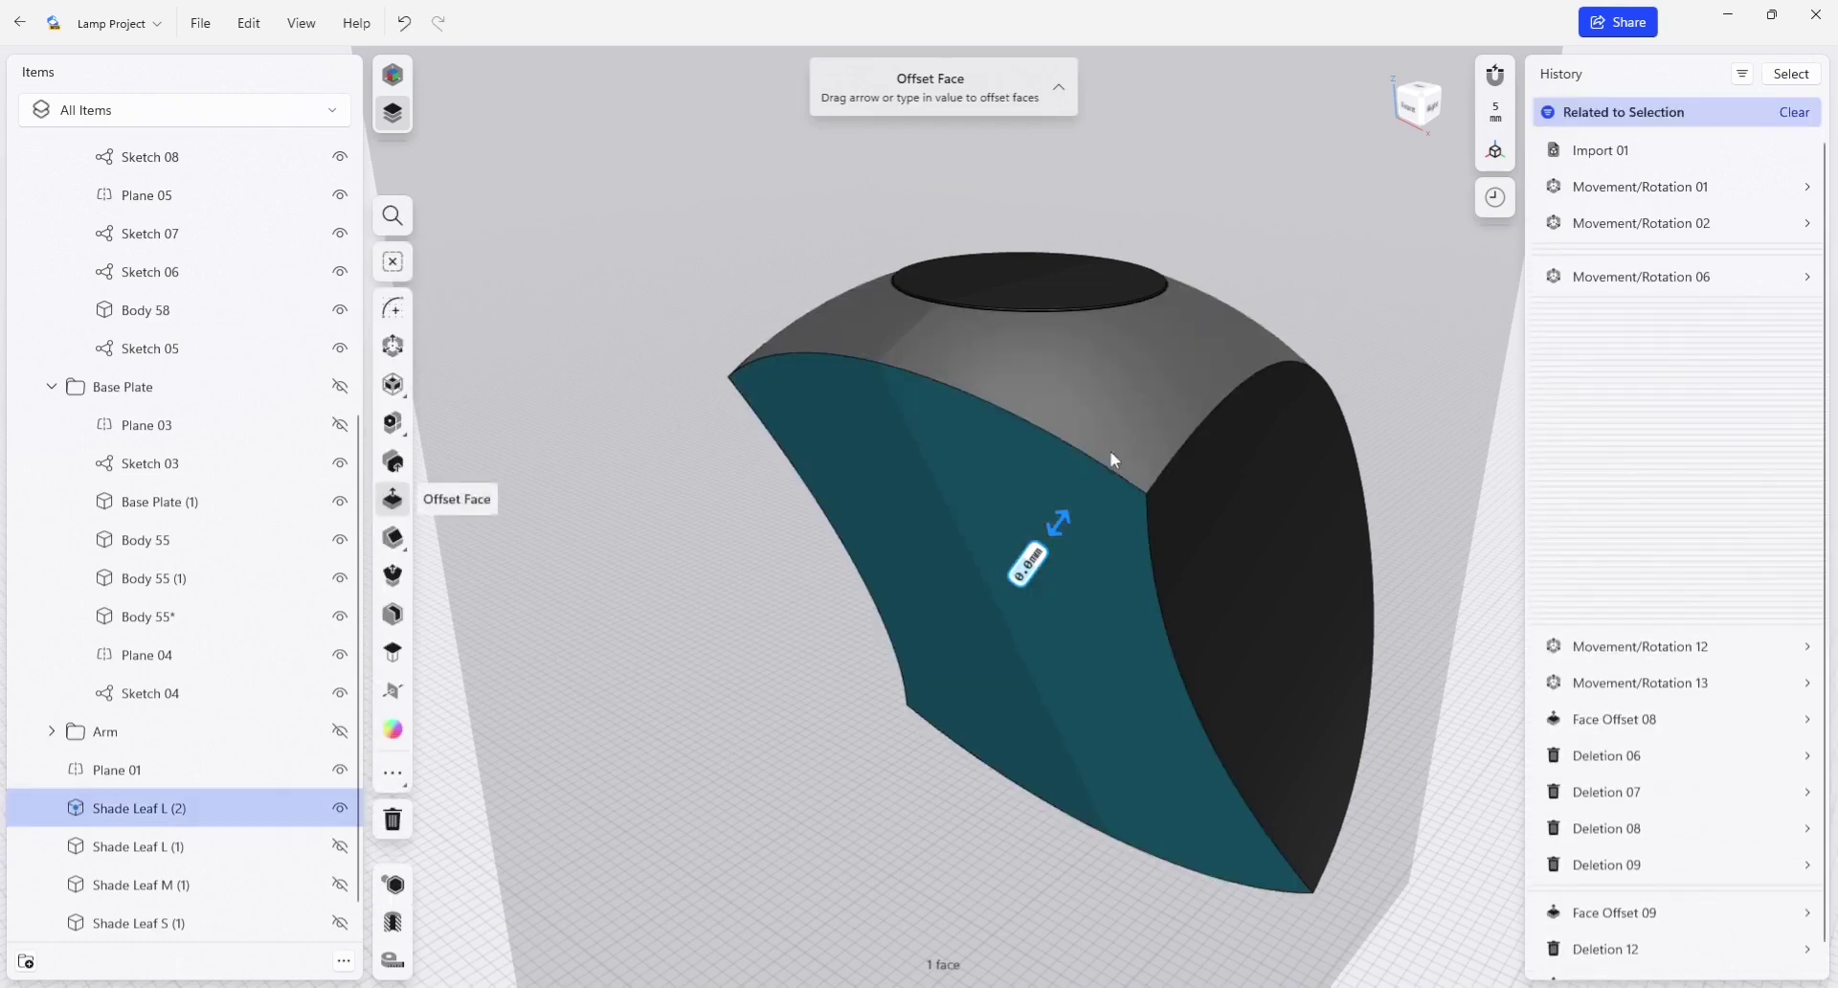
right_click_drag(1140, 493, 1005, 466)
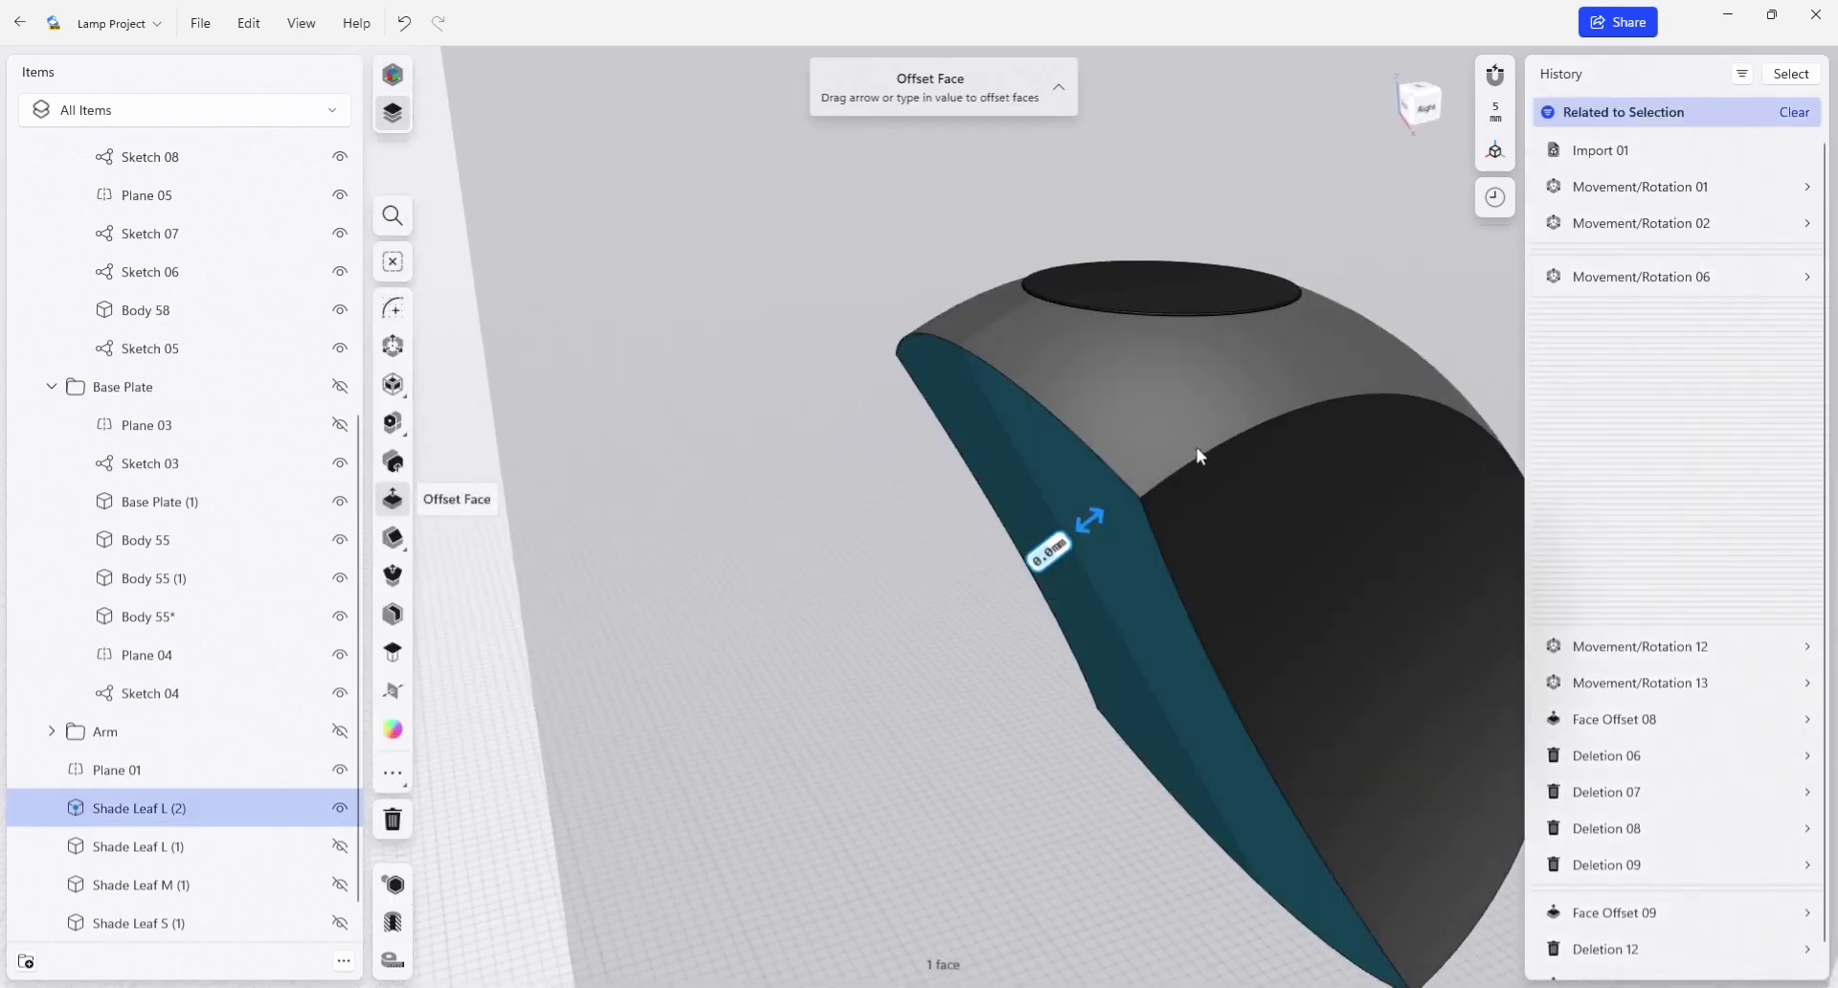
left_click(1172, 400)
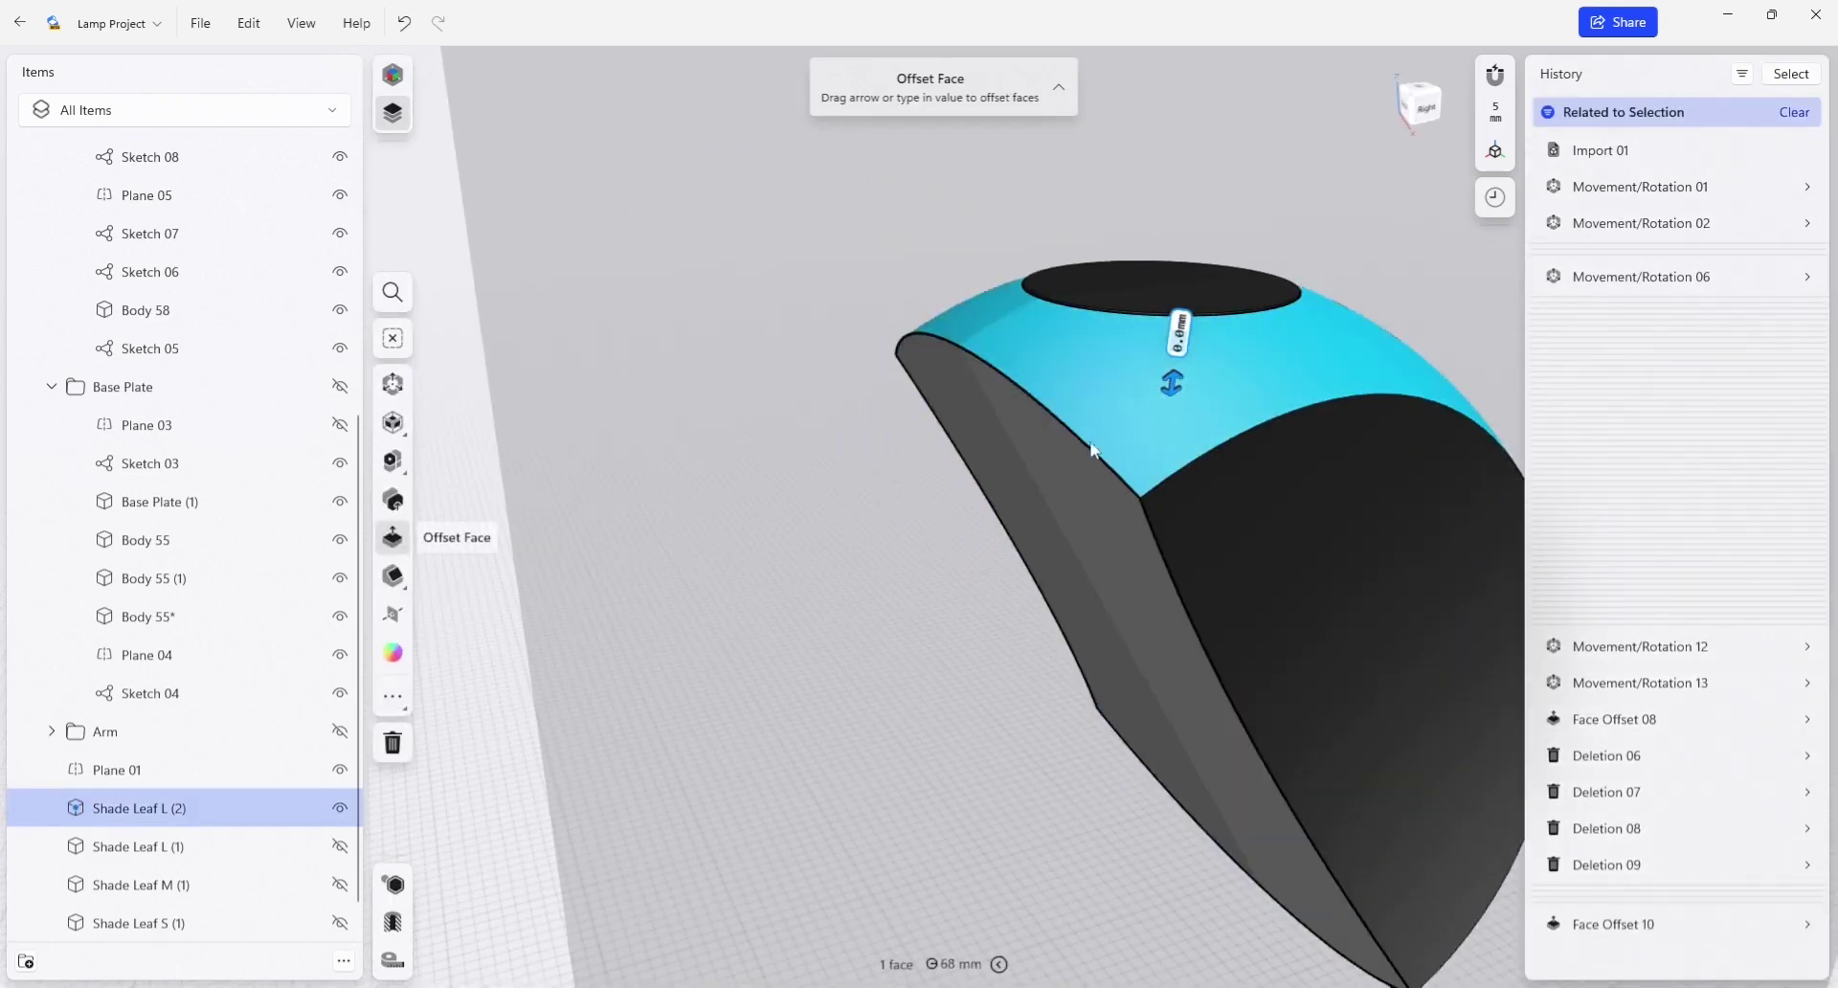
left_click(1112, 490)
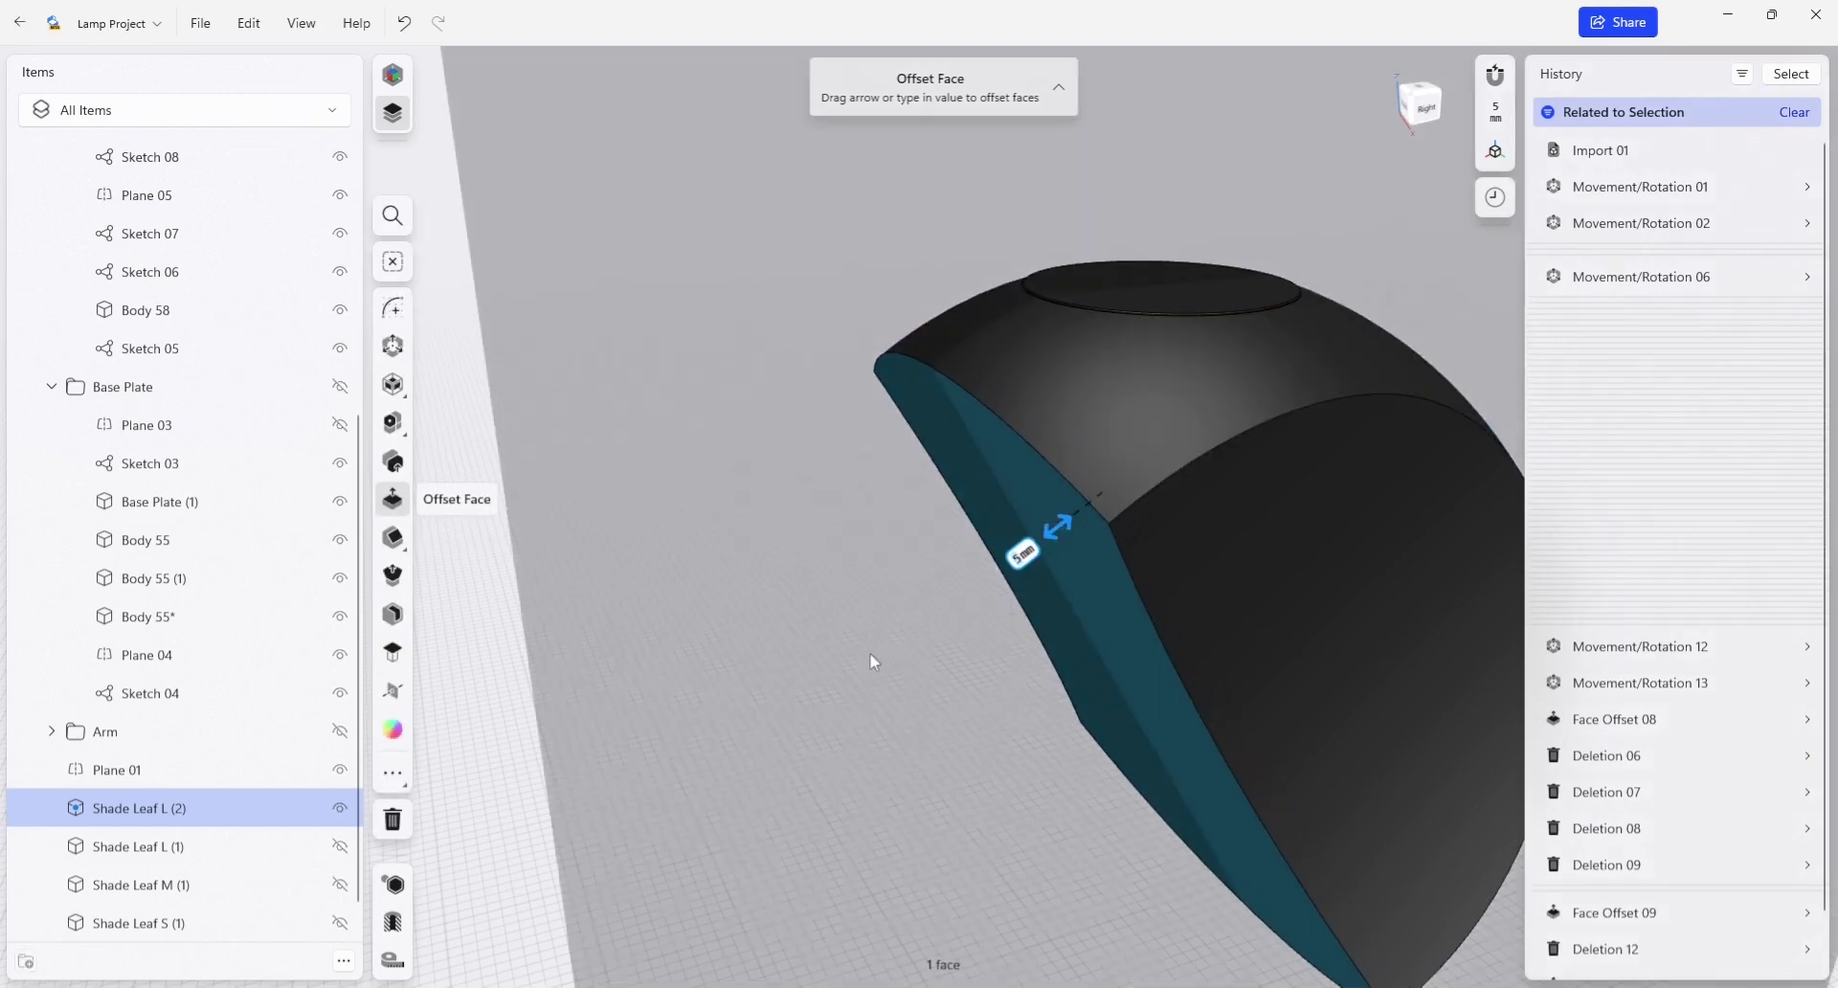
left_click(869, 659)
scroll(911, 617, "up", 2)
scroll(912, 615, "down", 4)
left_click(442, 690)
Step: Show the original body Shade Leaf L (1) together with the enlarged solid copy
middle_click_drag(665, 613, 775, 604)
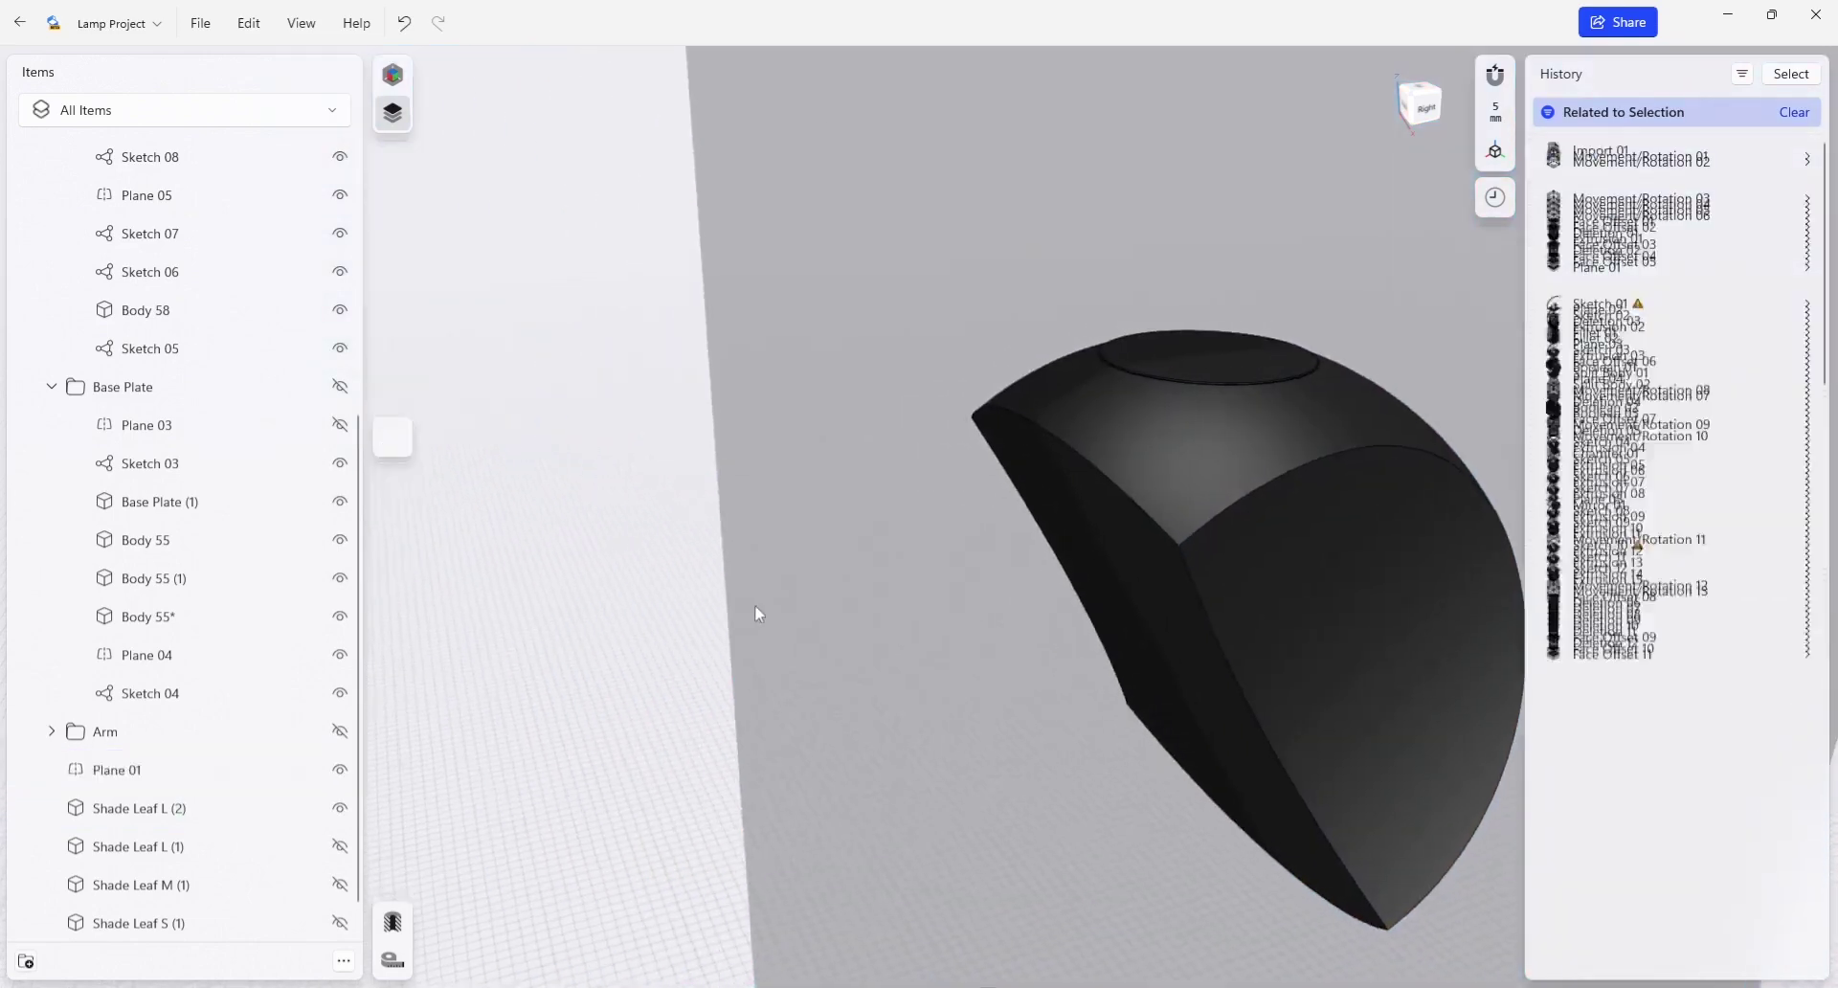
right_click_drag(775, 613, 1280, 505)
middle_click_drag(969, 484, 1102, 418)
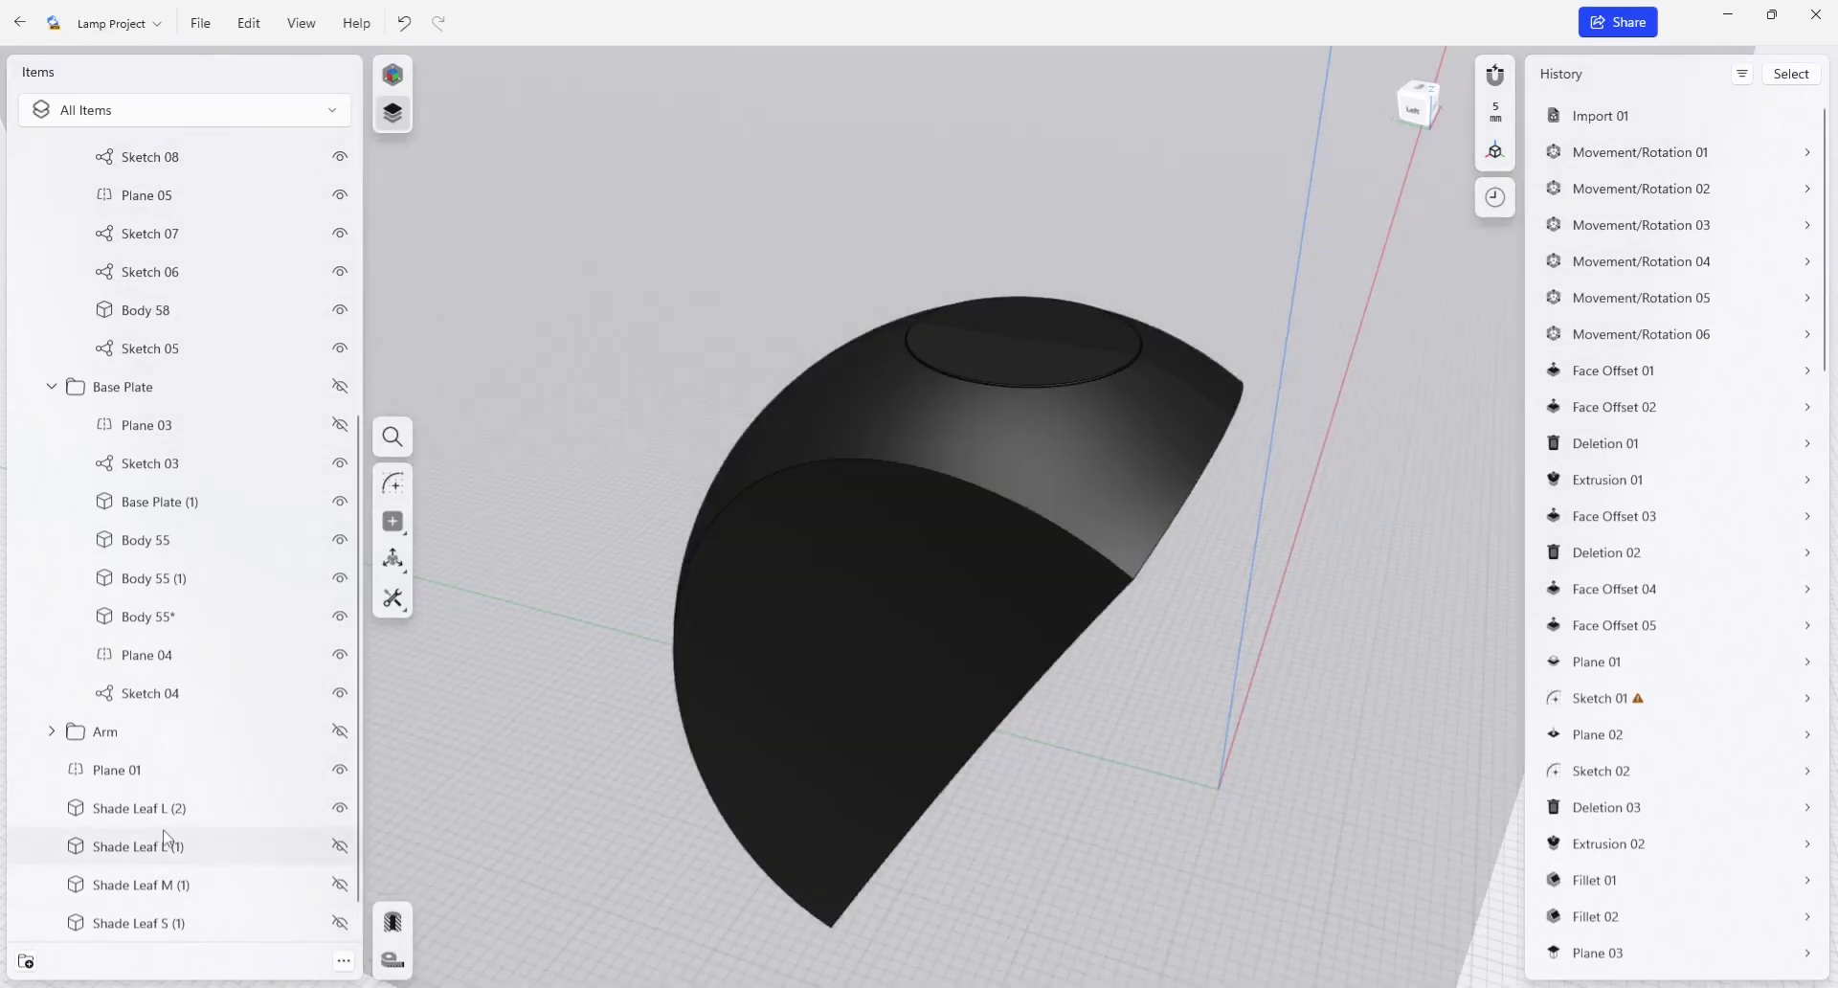
scroll(165, 839, "down", 1)
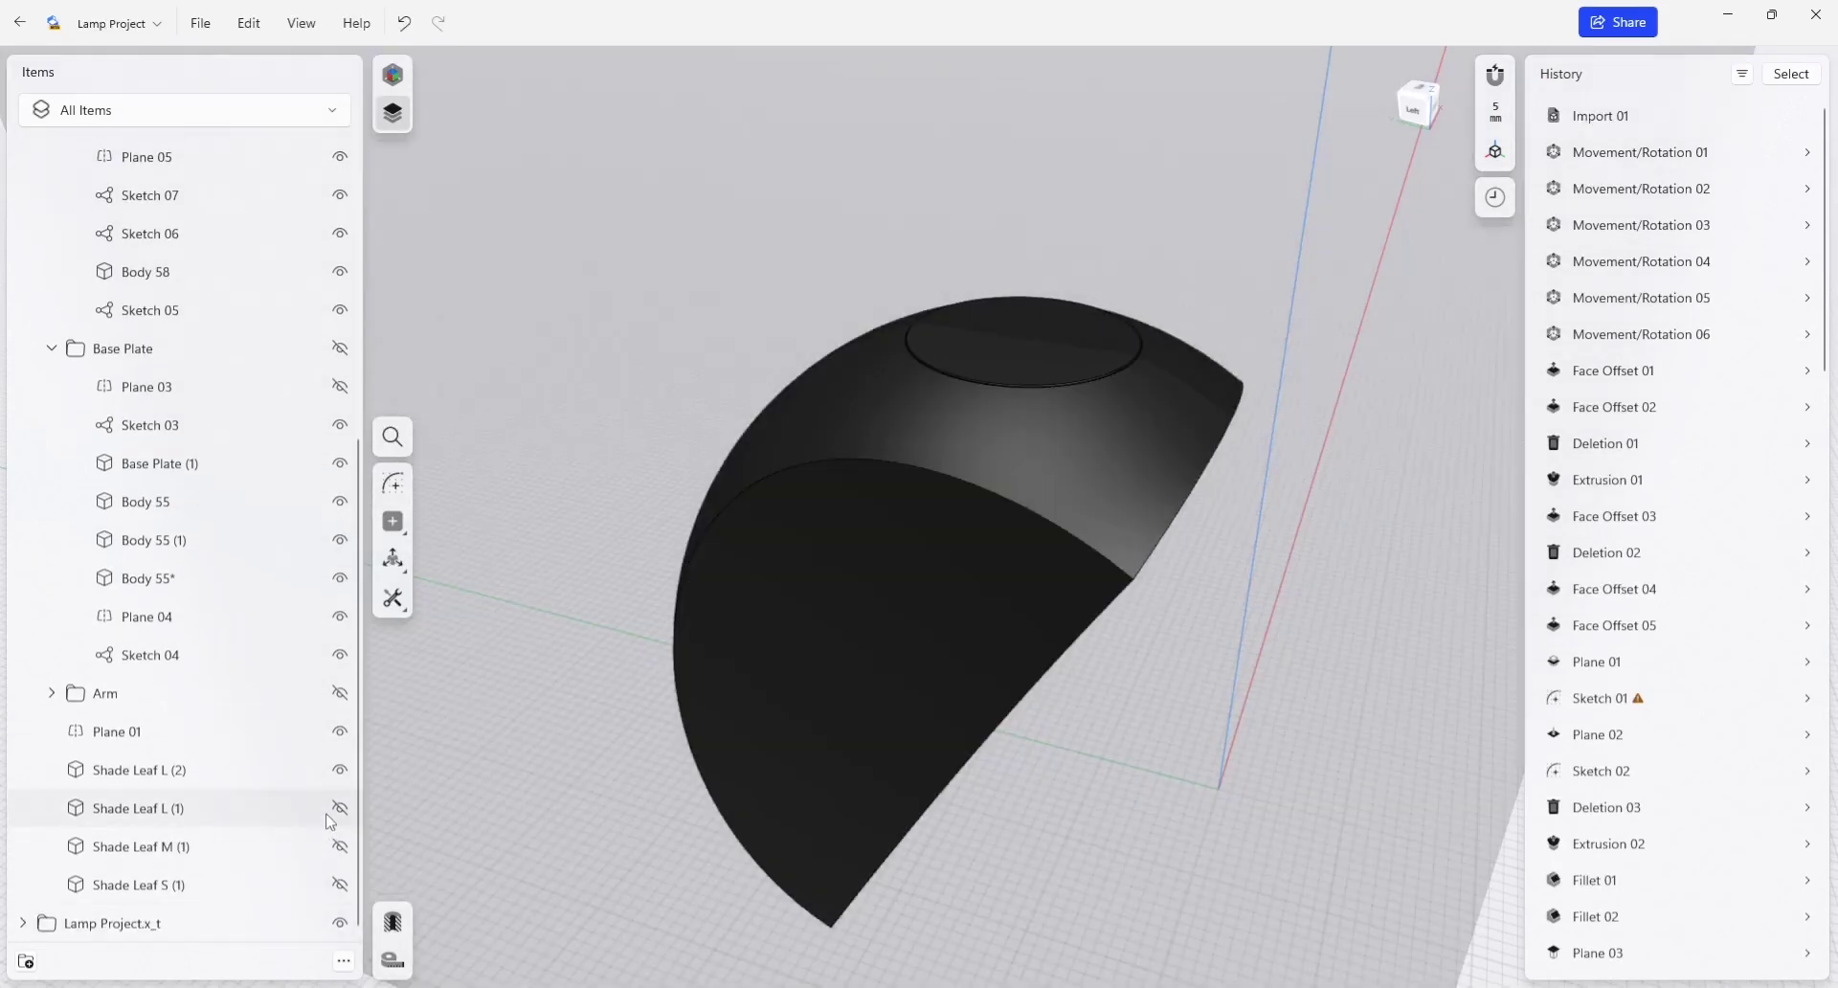
right_click_drag(727, 599, 1109, 452)
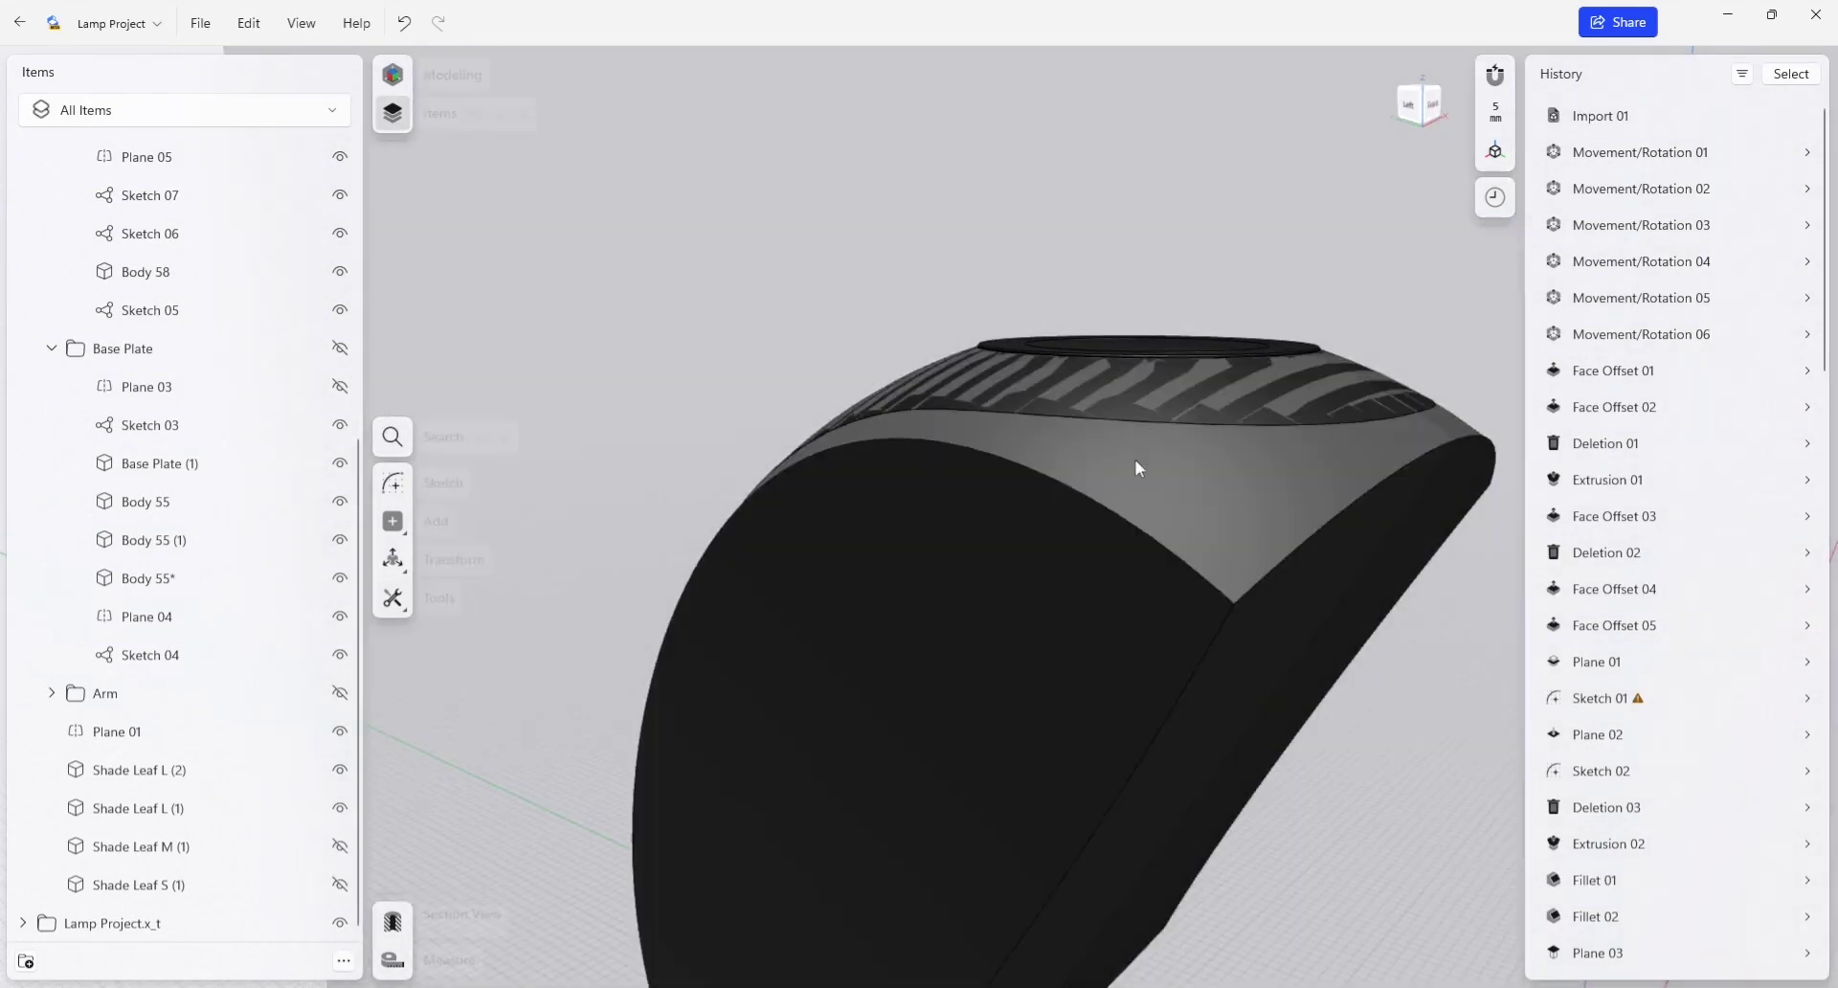
left_click(1136, 463)
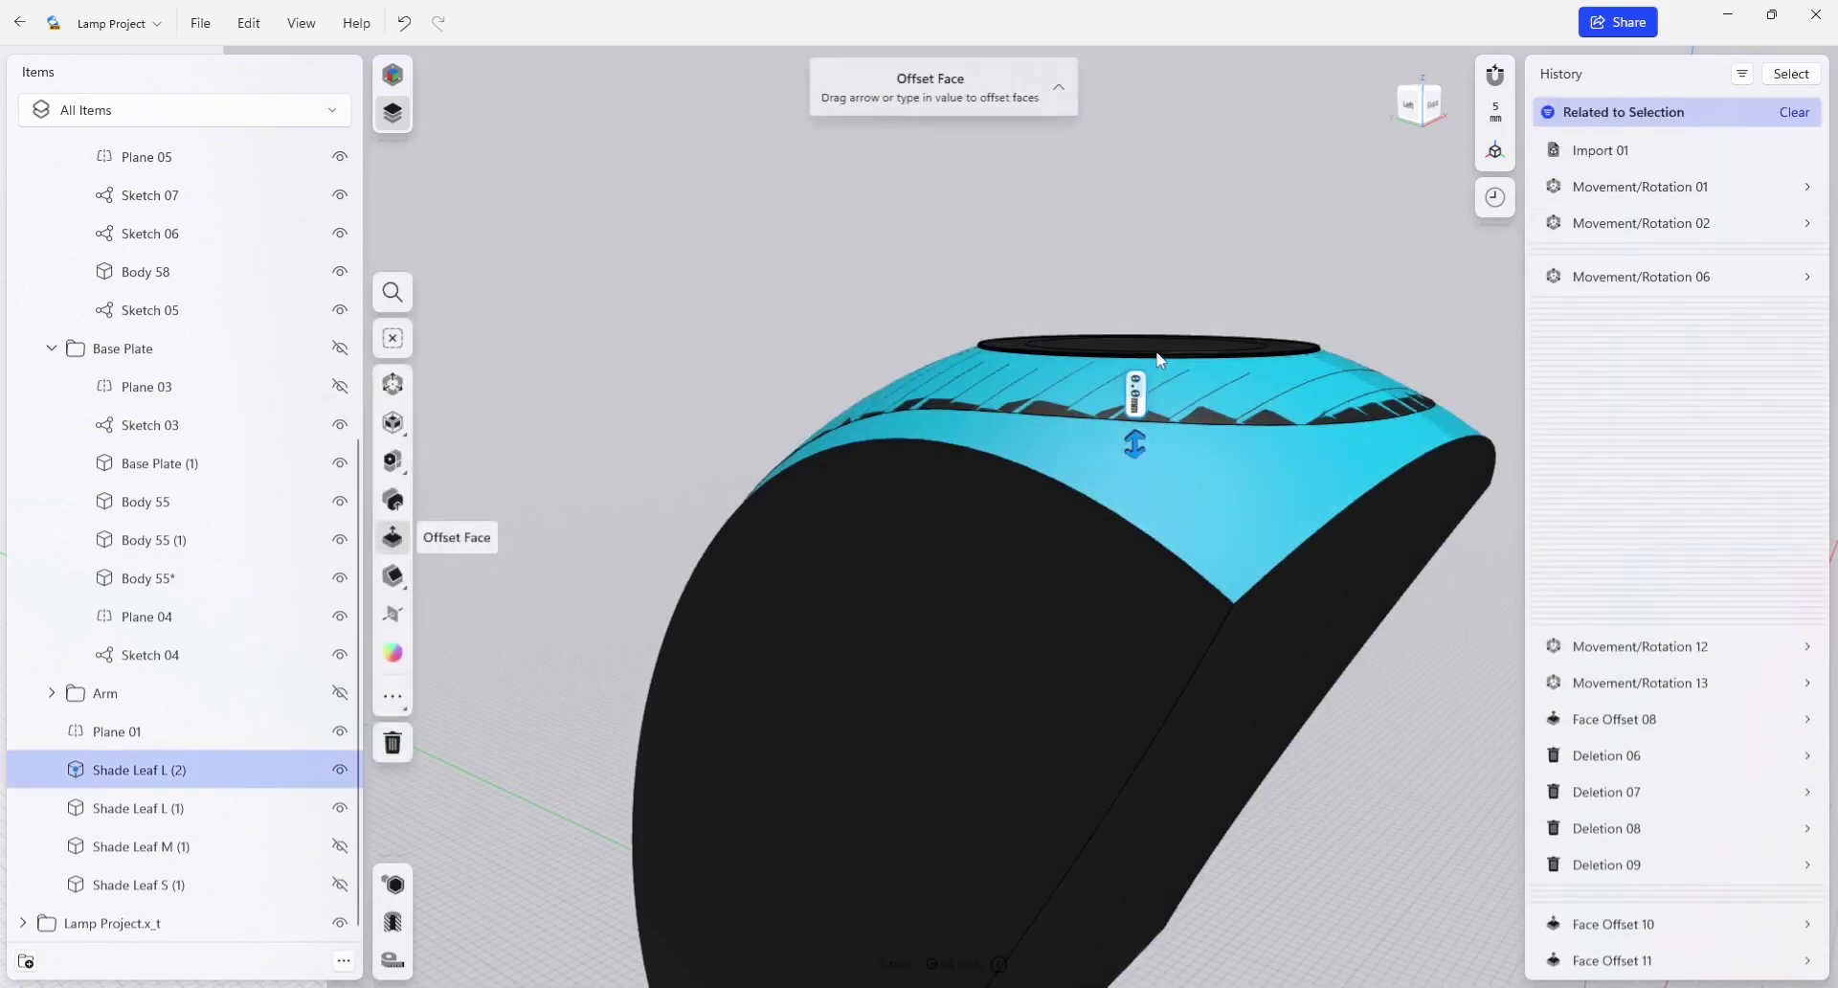
key("m")
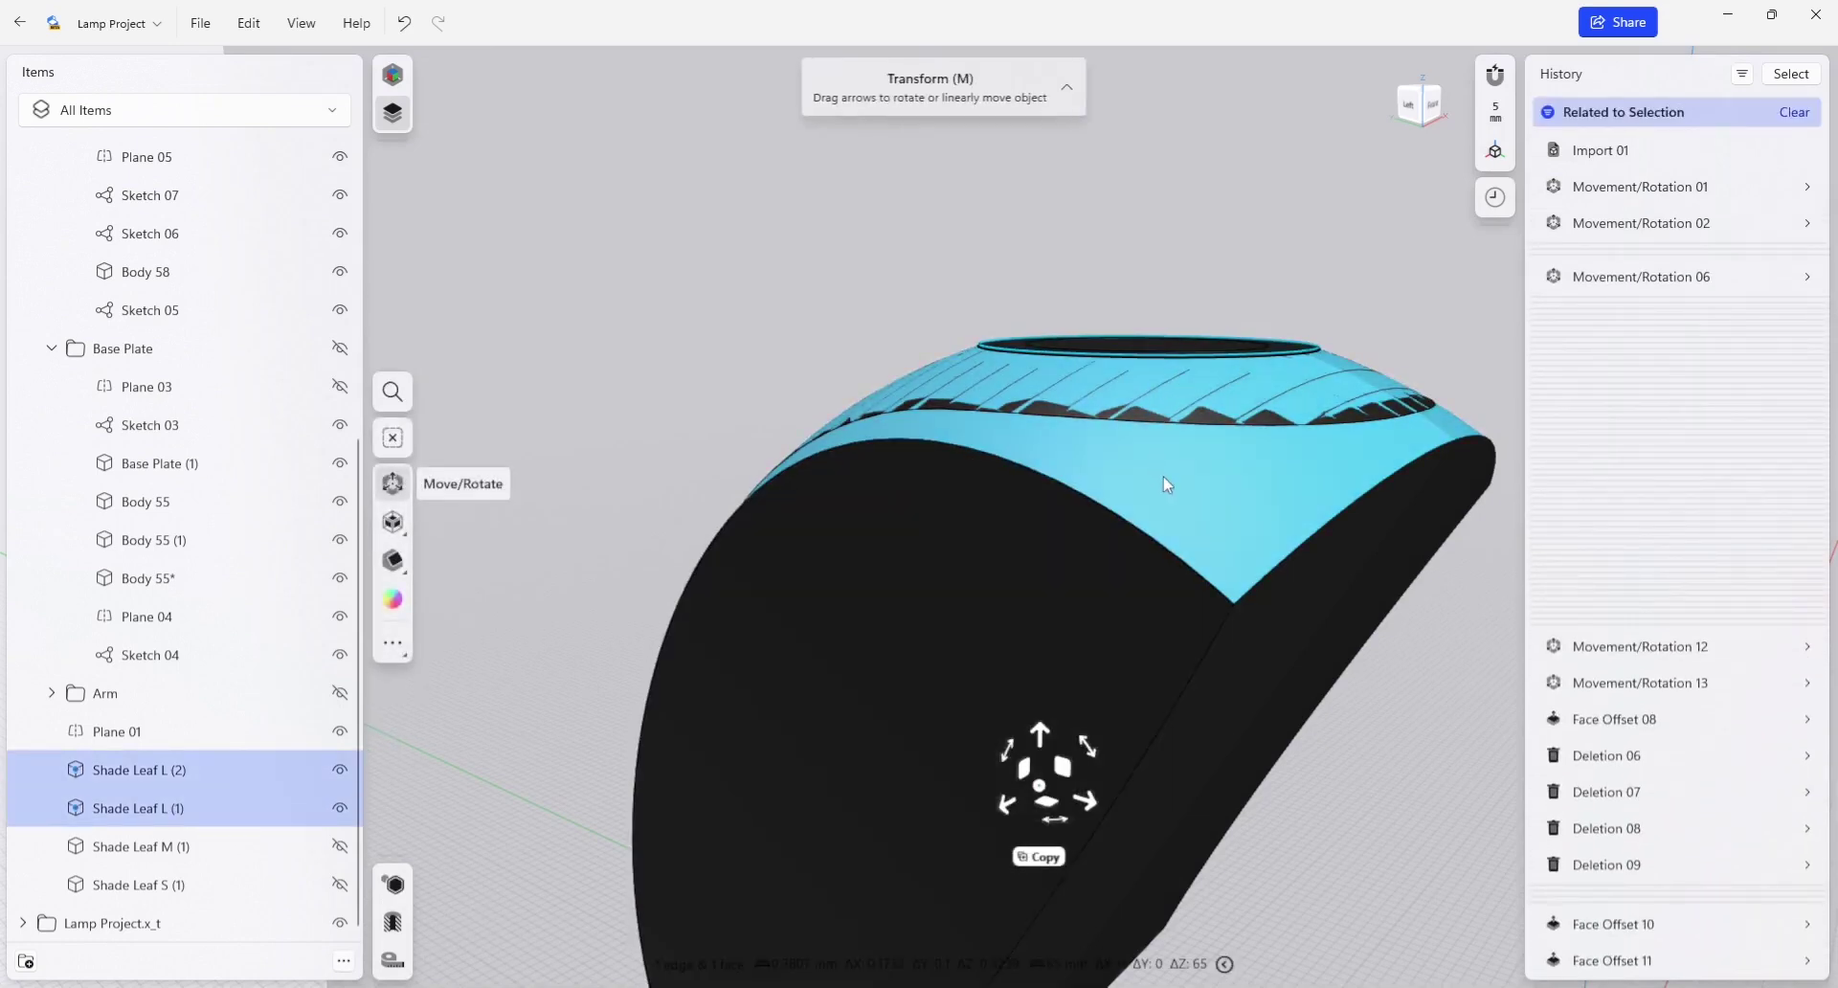
right_click_drag(1167, 484, 1176, 500)
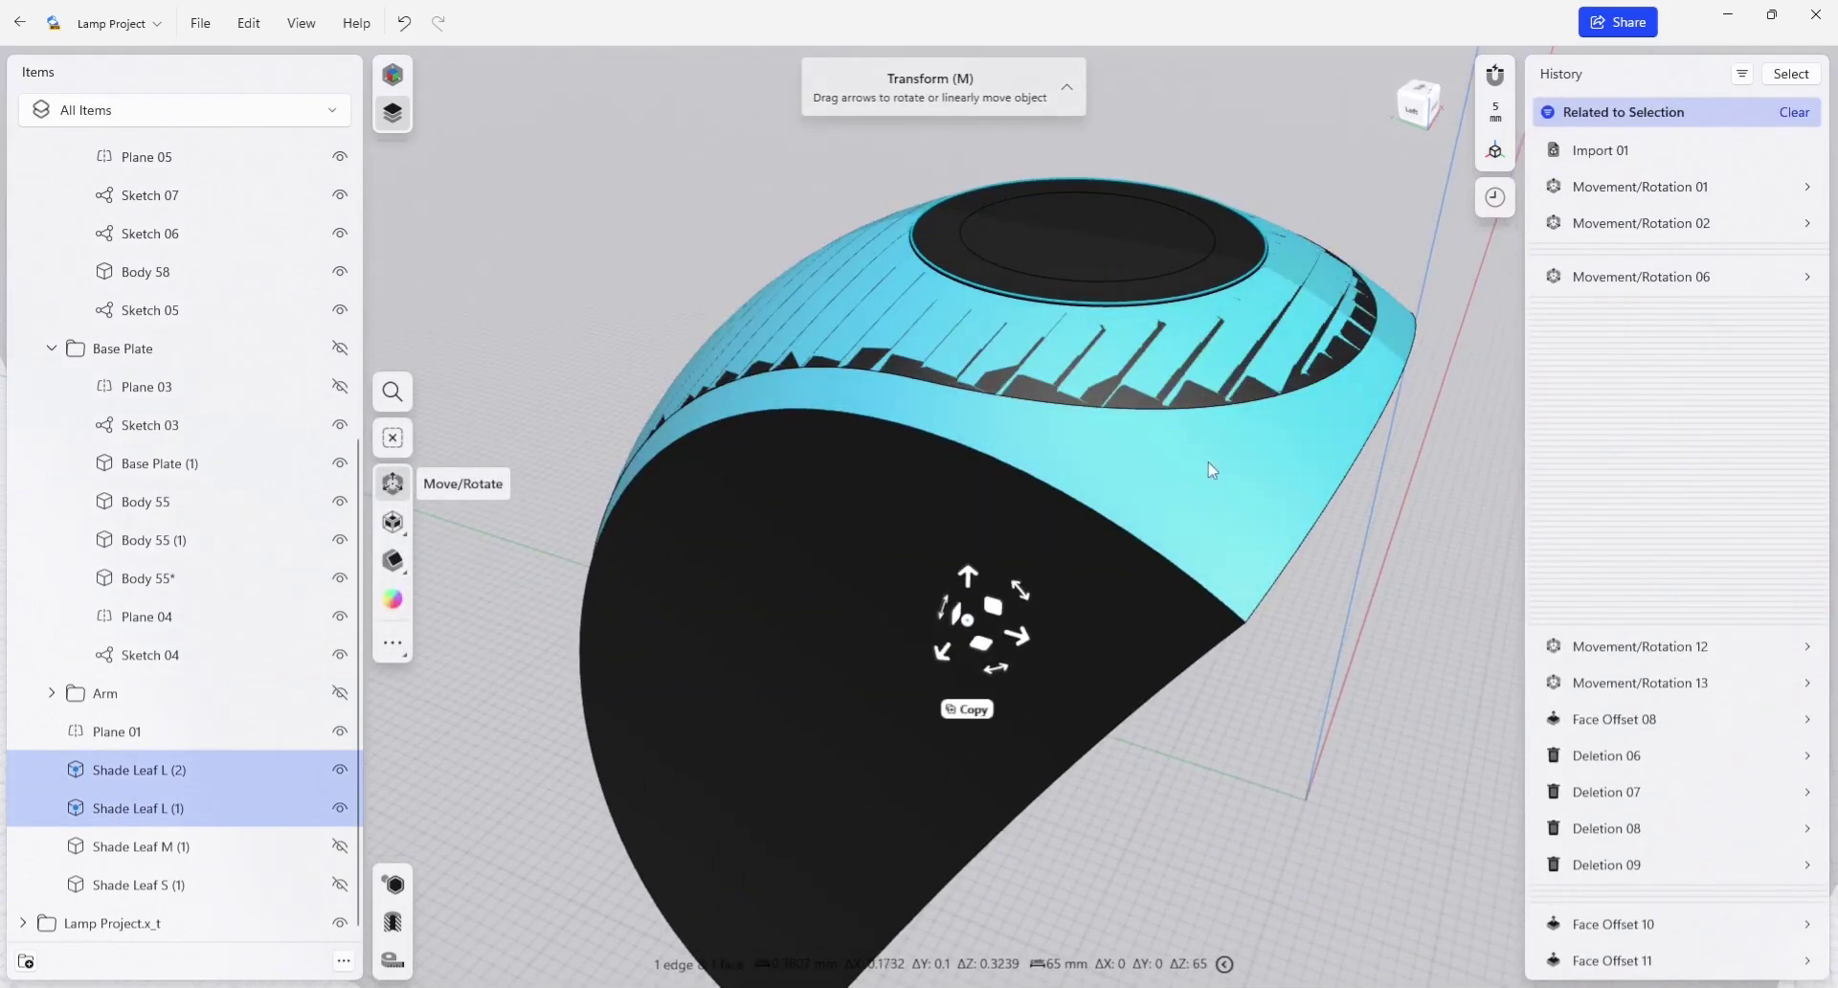
left_click(1175, 365)
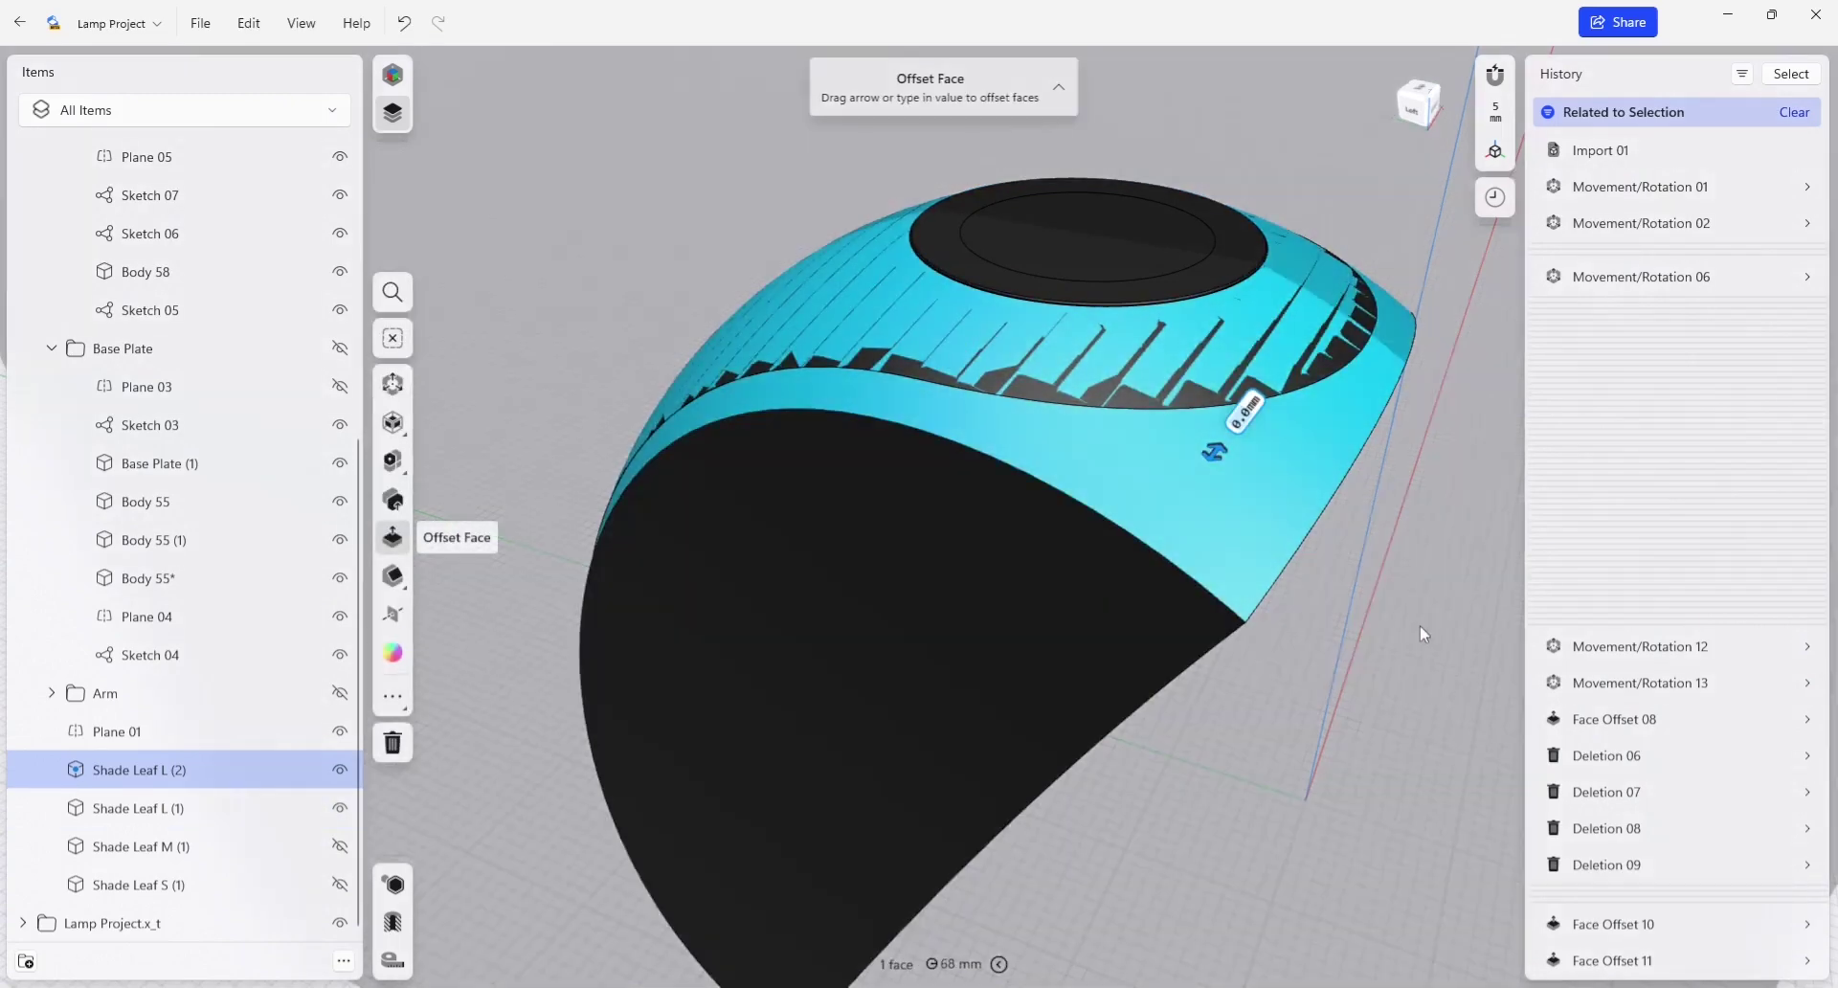
left_click(1420, 625)
Step: Subtract Shade Leaf L (1) from Shade Leaf L (2), keeping the originals of the removed bodies
left_click(1207, 411)
double_click(994, 328)
double_click(1043, 252)
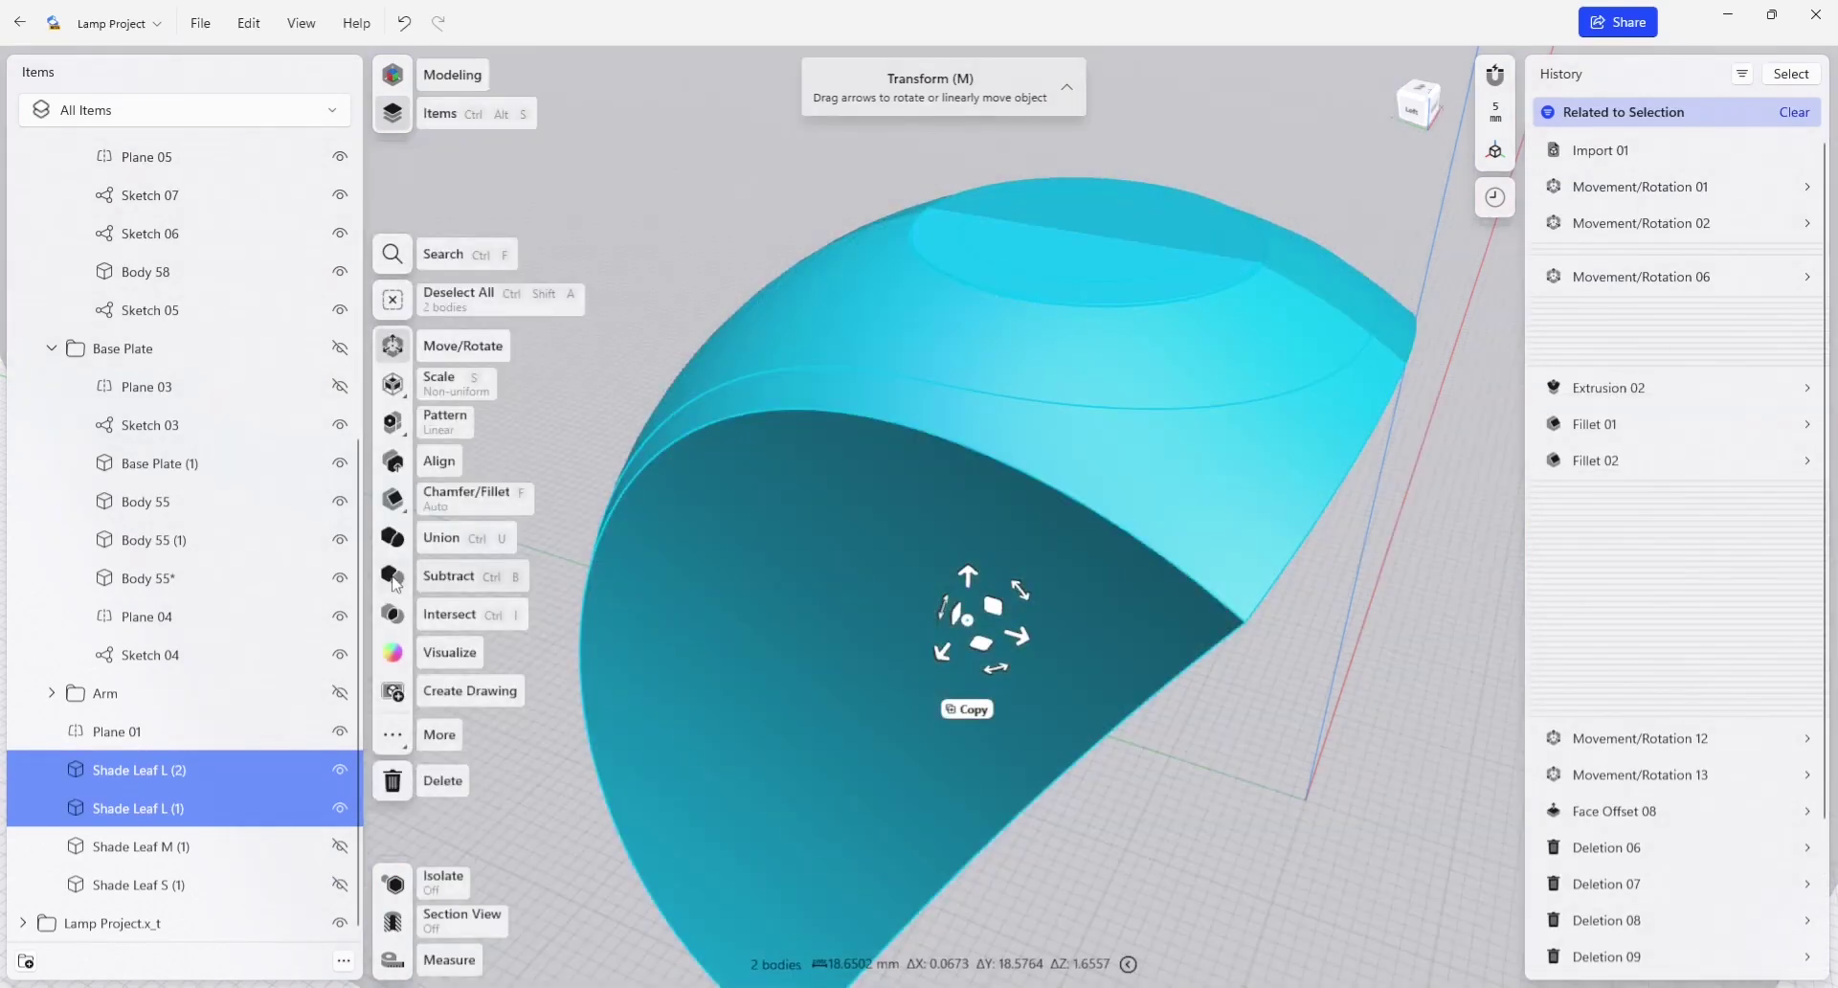
left_click(393, 575)
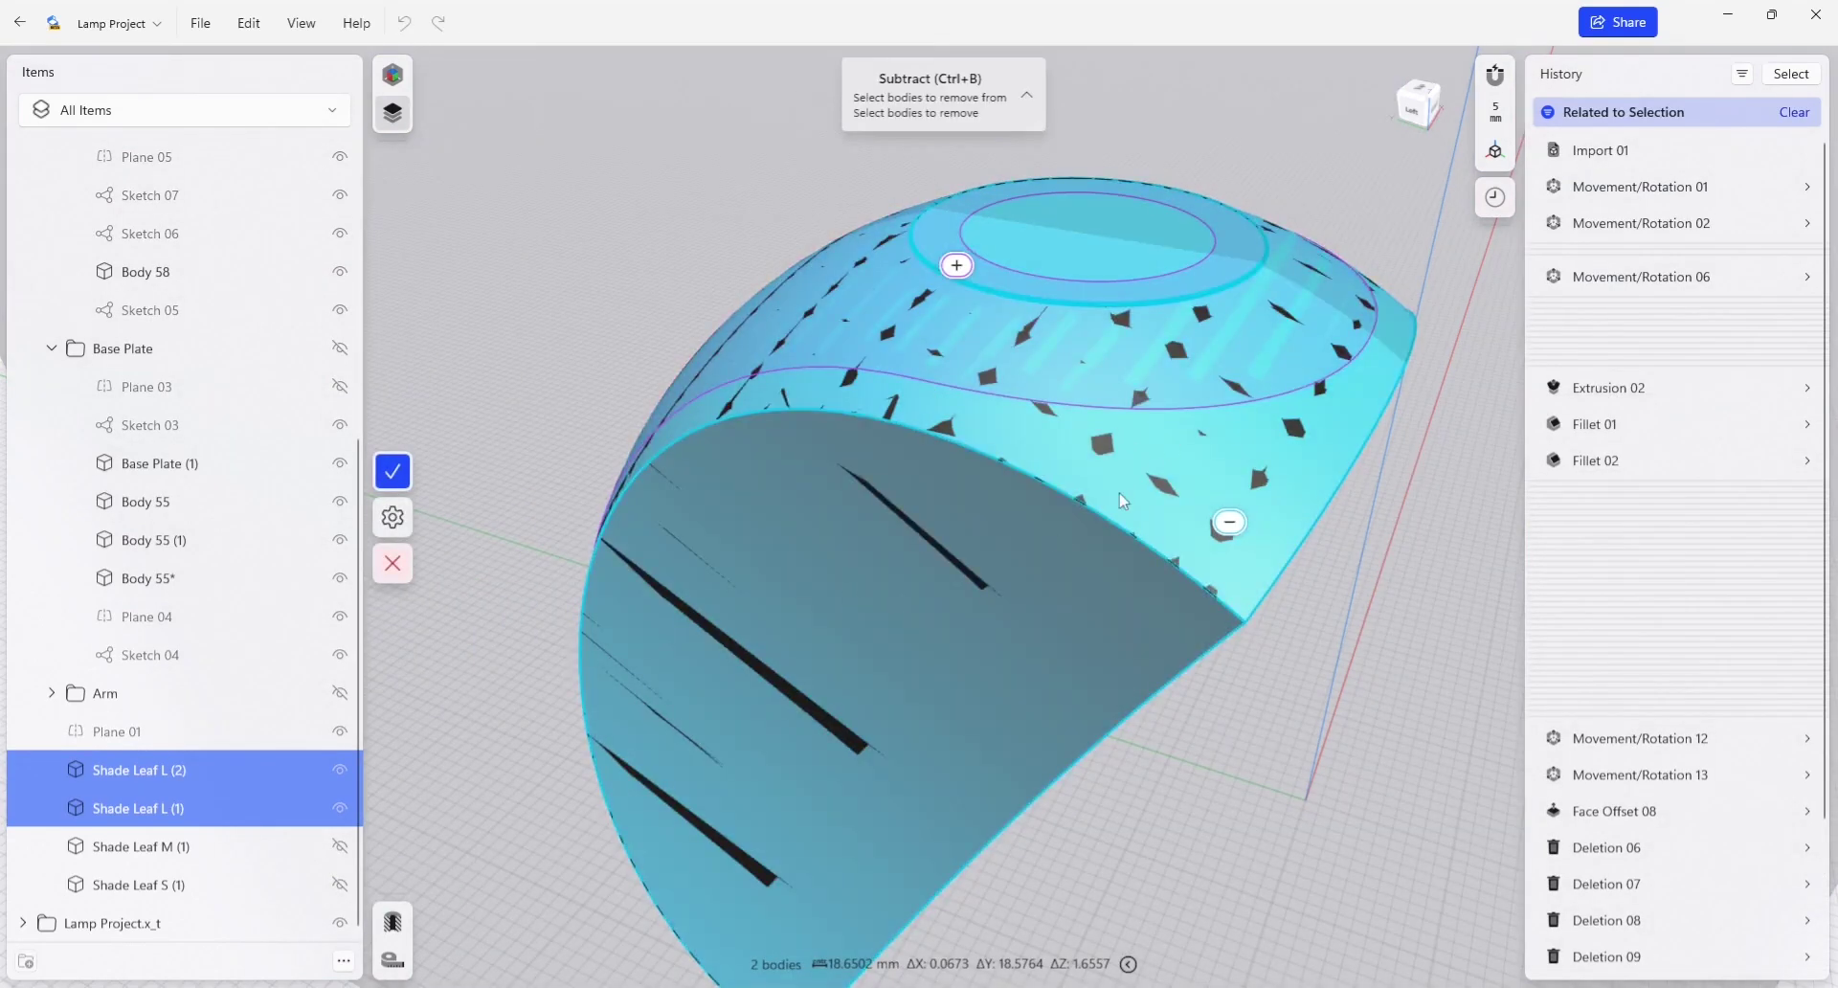
left_click(1229, 521)
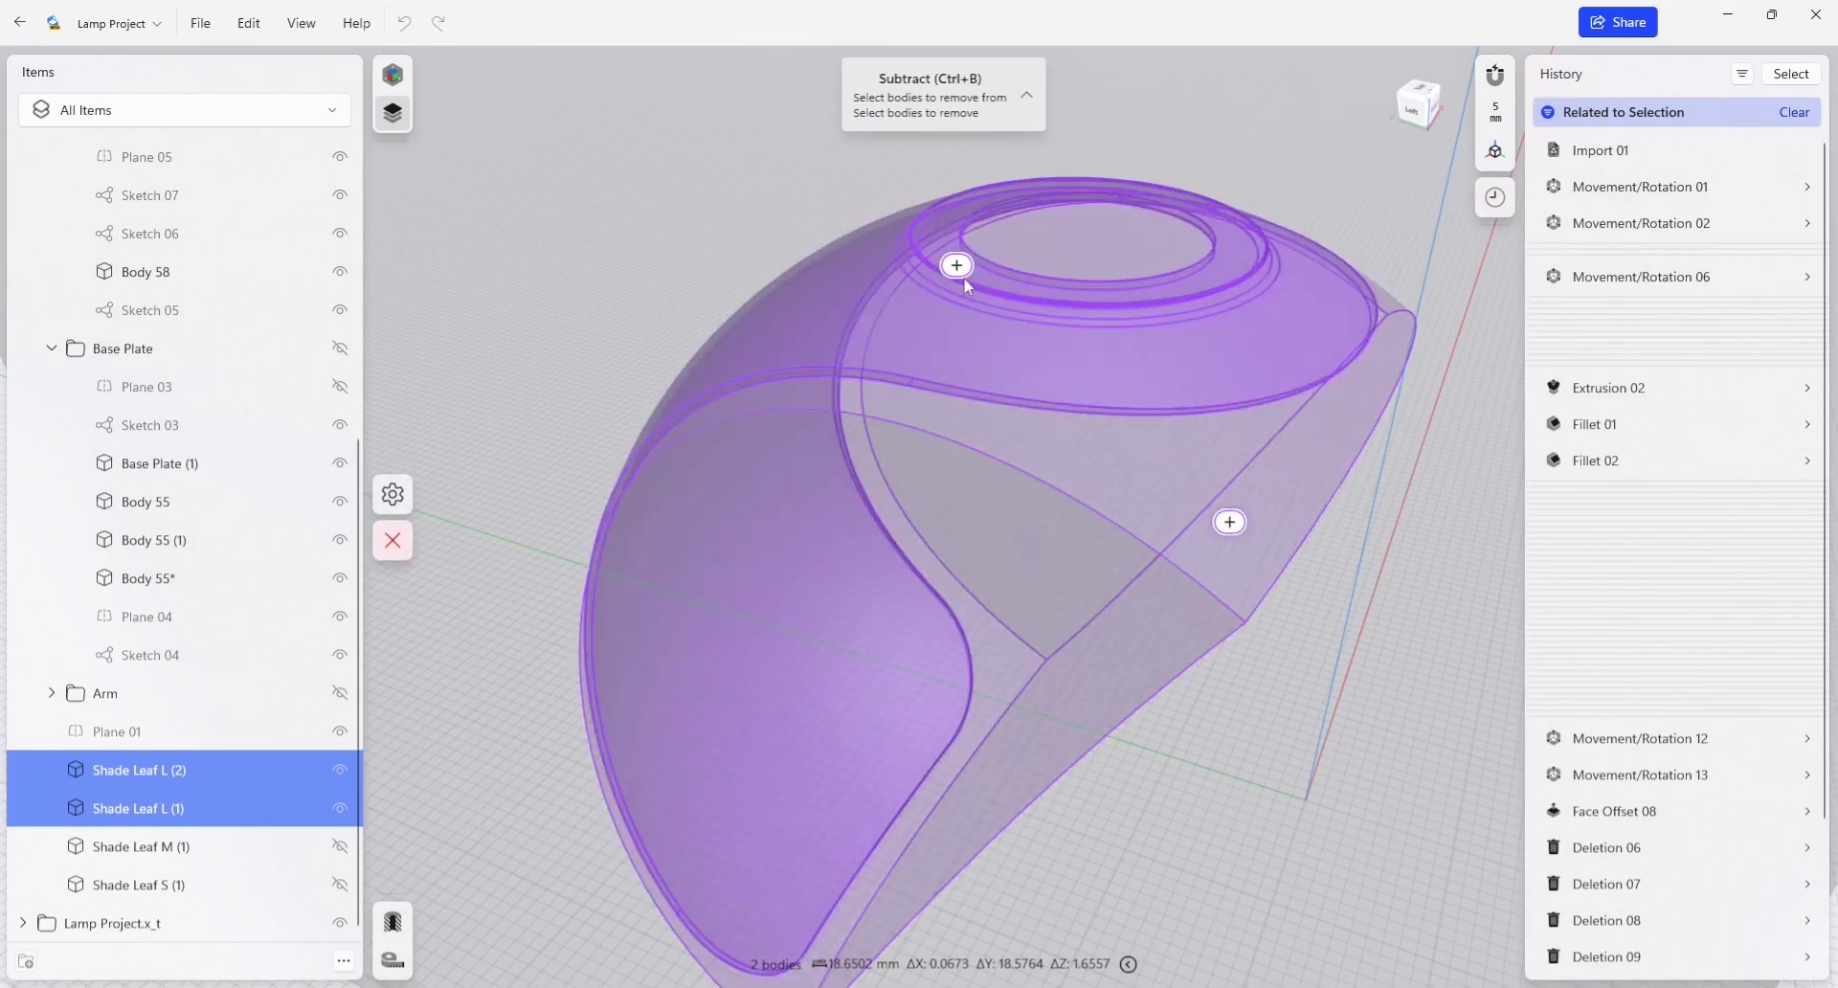
left_click(1035, 326)
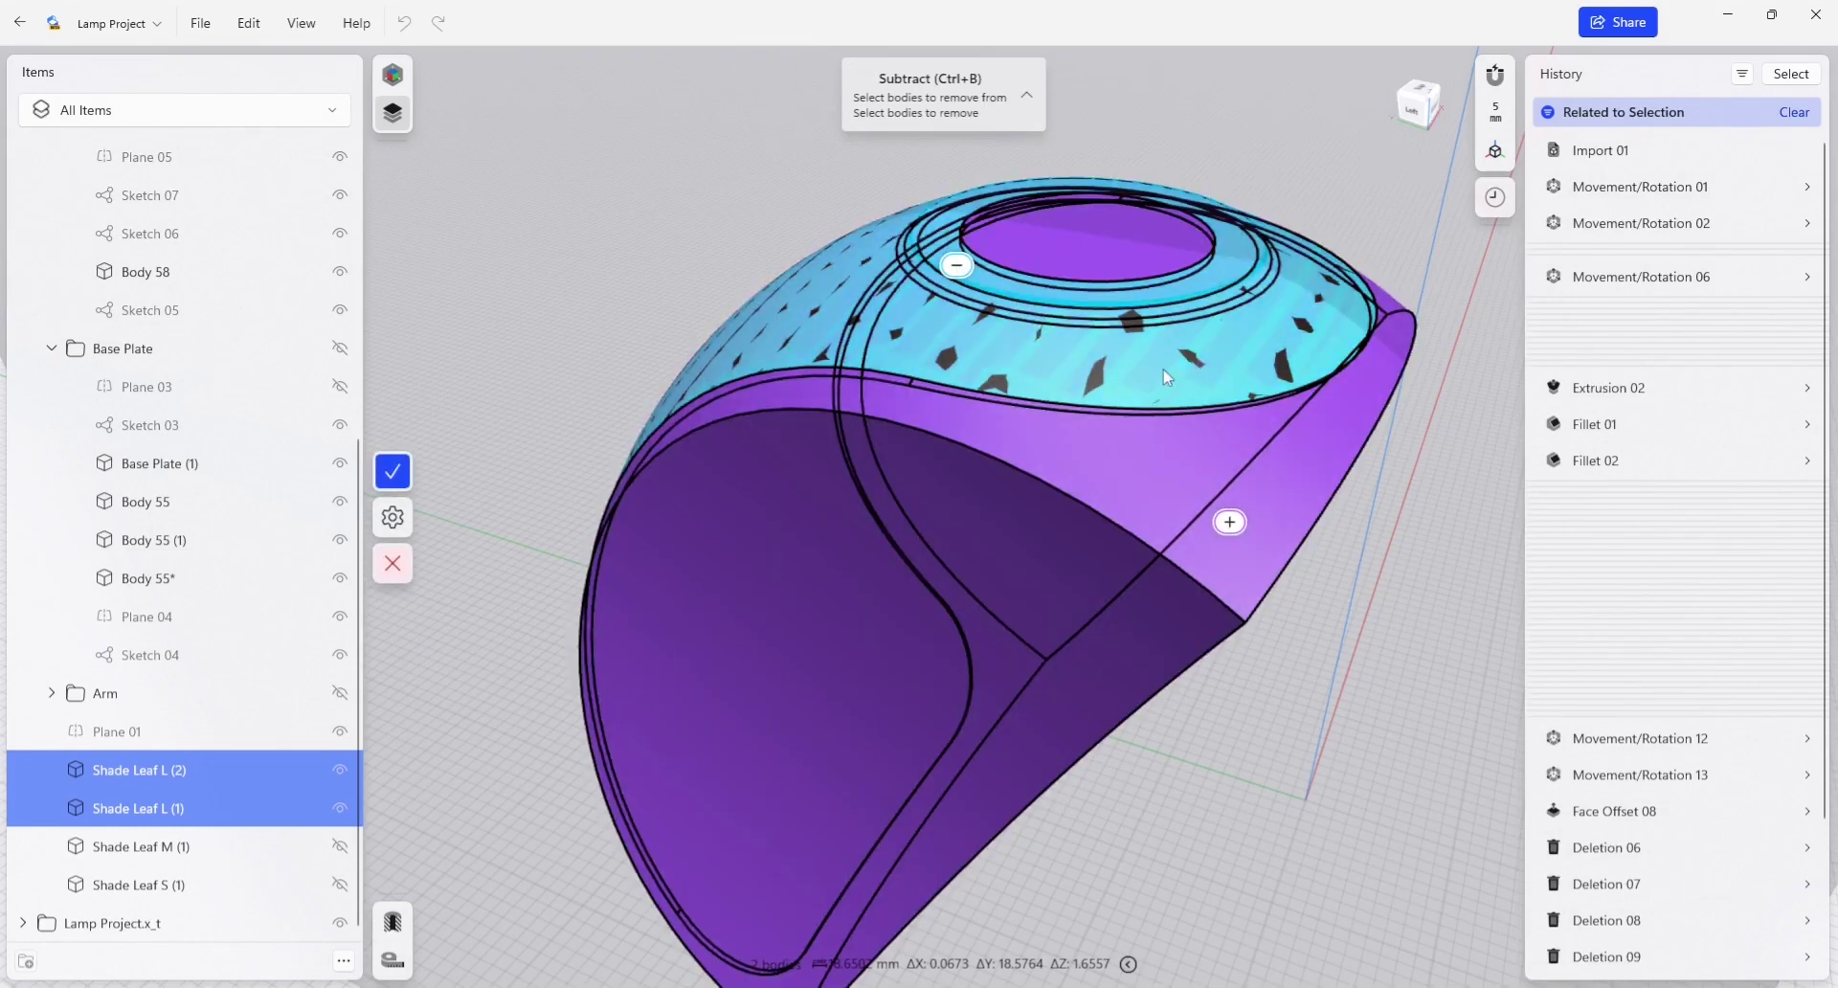
left_click(399, 523)
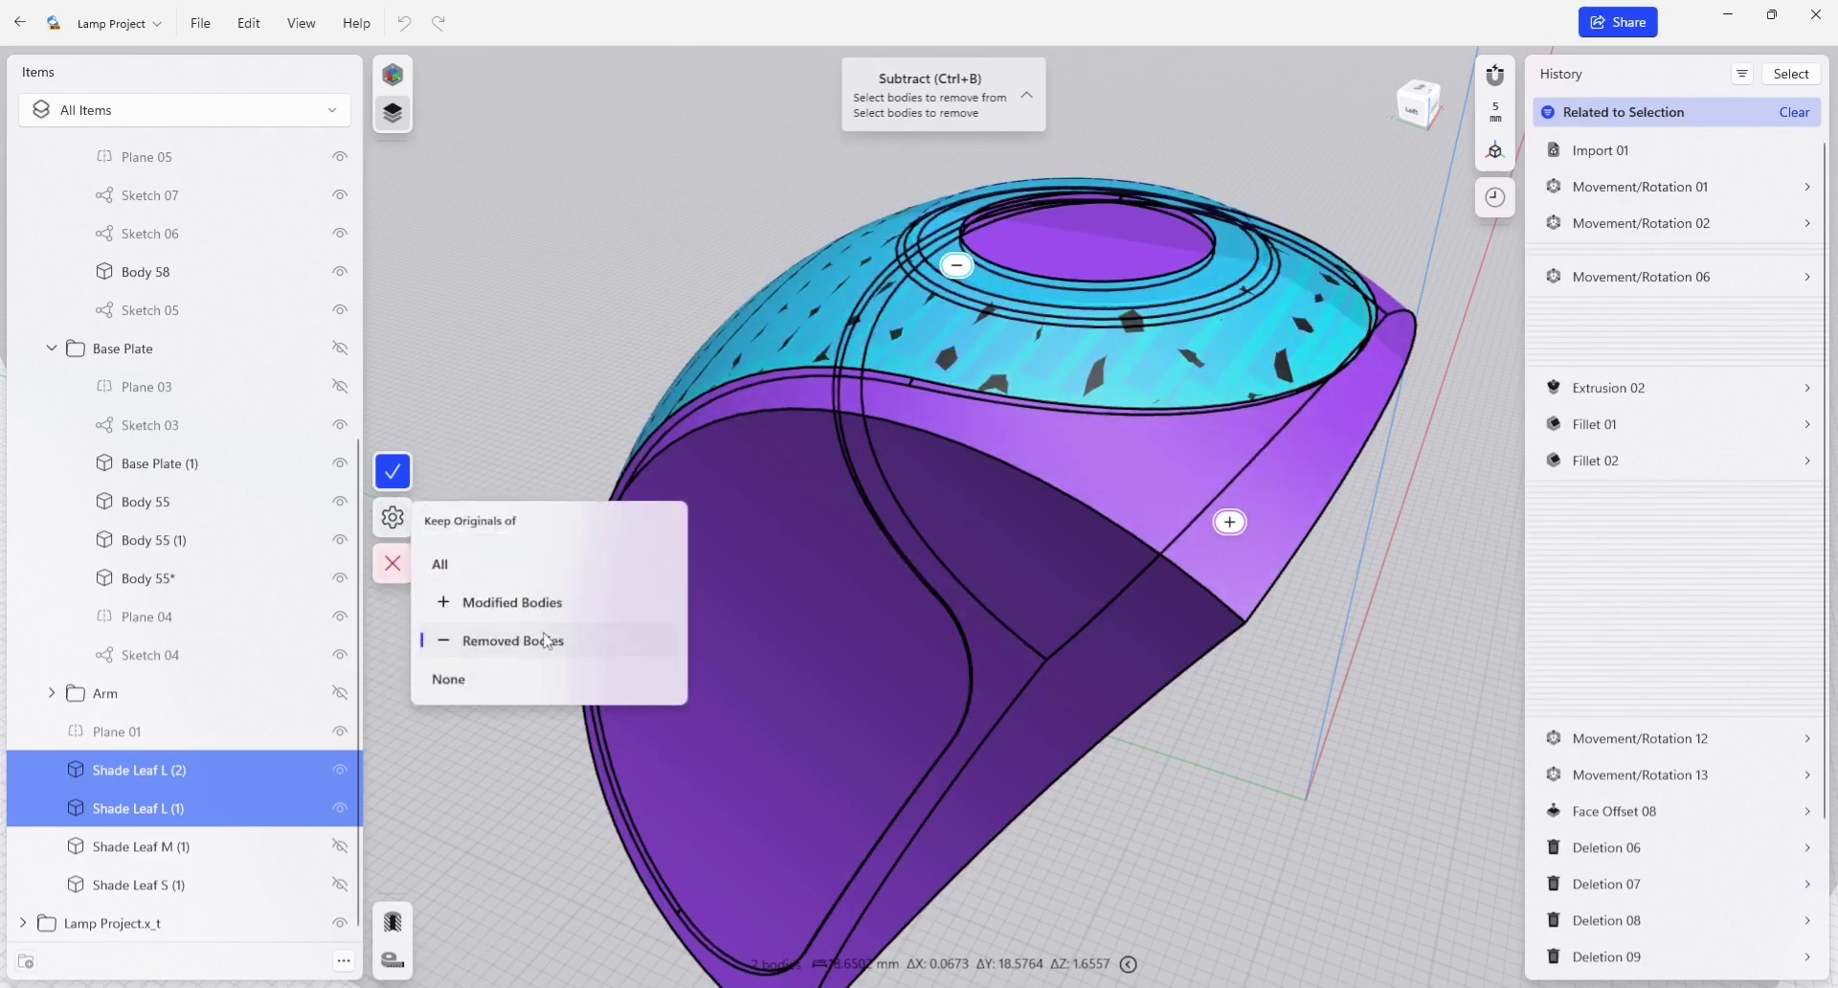
left_click(523, 794)
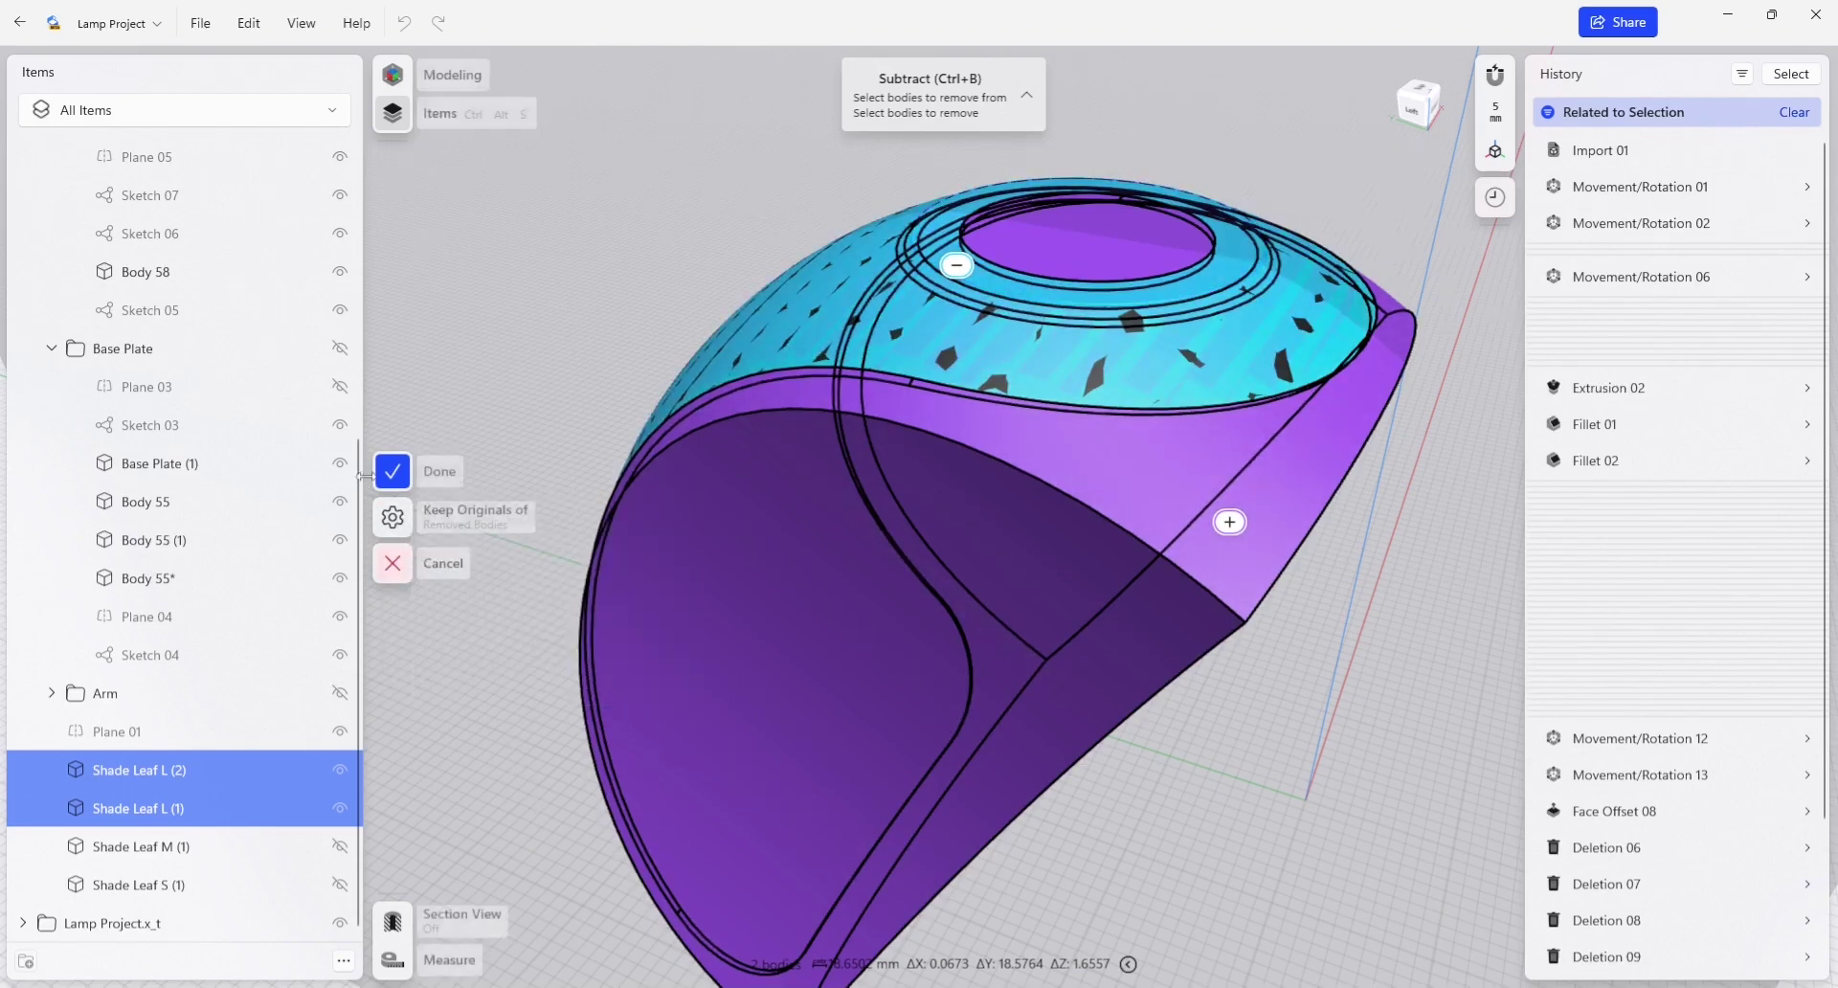
left_click(389, 471)
Step: Hide Shade Leaf L (1) so that only the cut mold body Shade Leaf L (2) is shown
scroll(1131, 350, "up", 5)
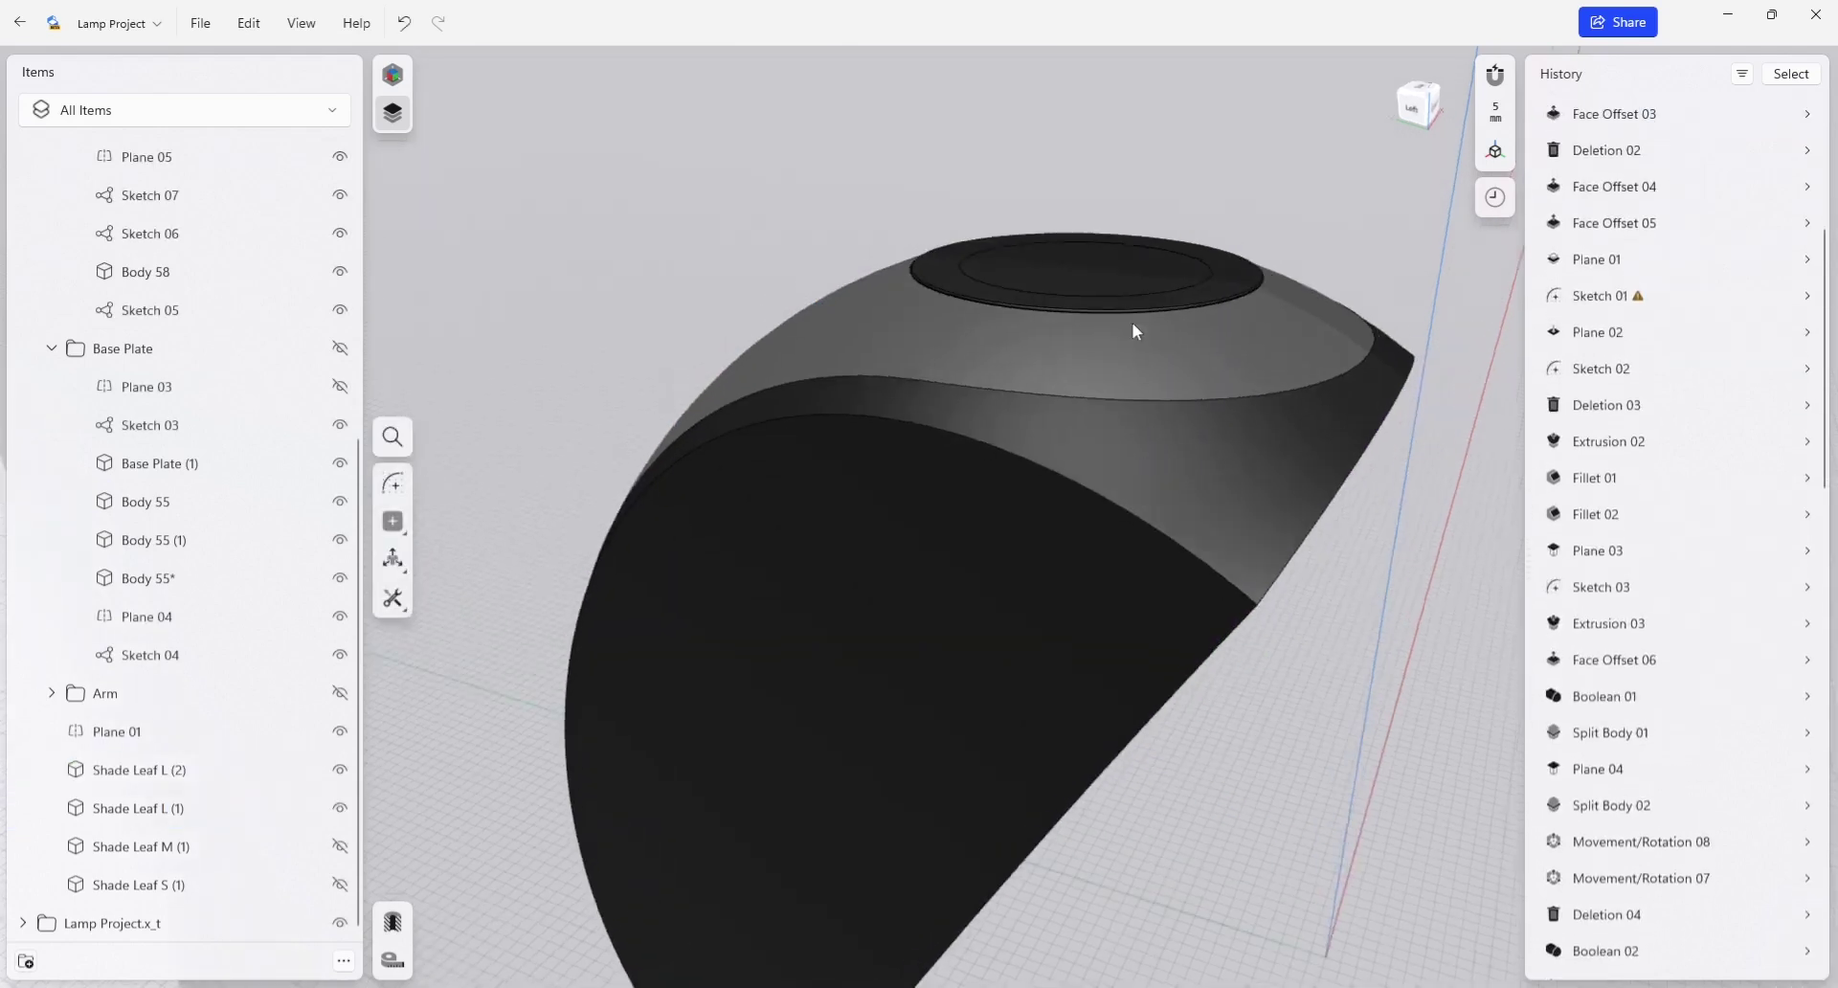
right_click_drag(1096, 310, 1130, 349)
left_click(1129, 348)
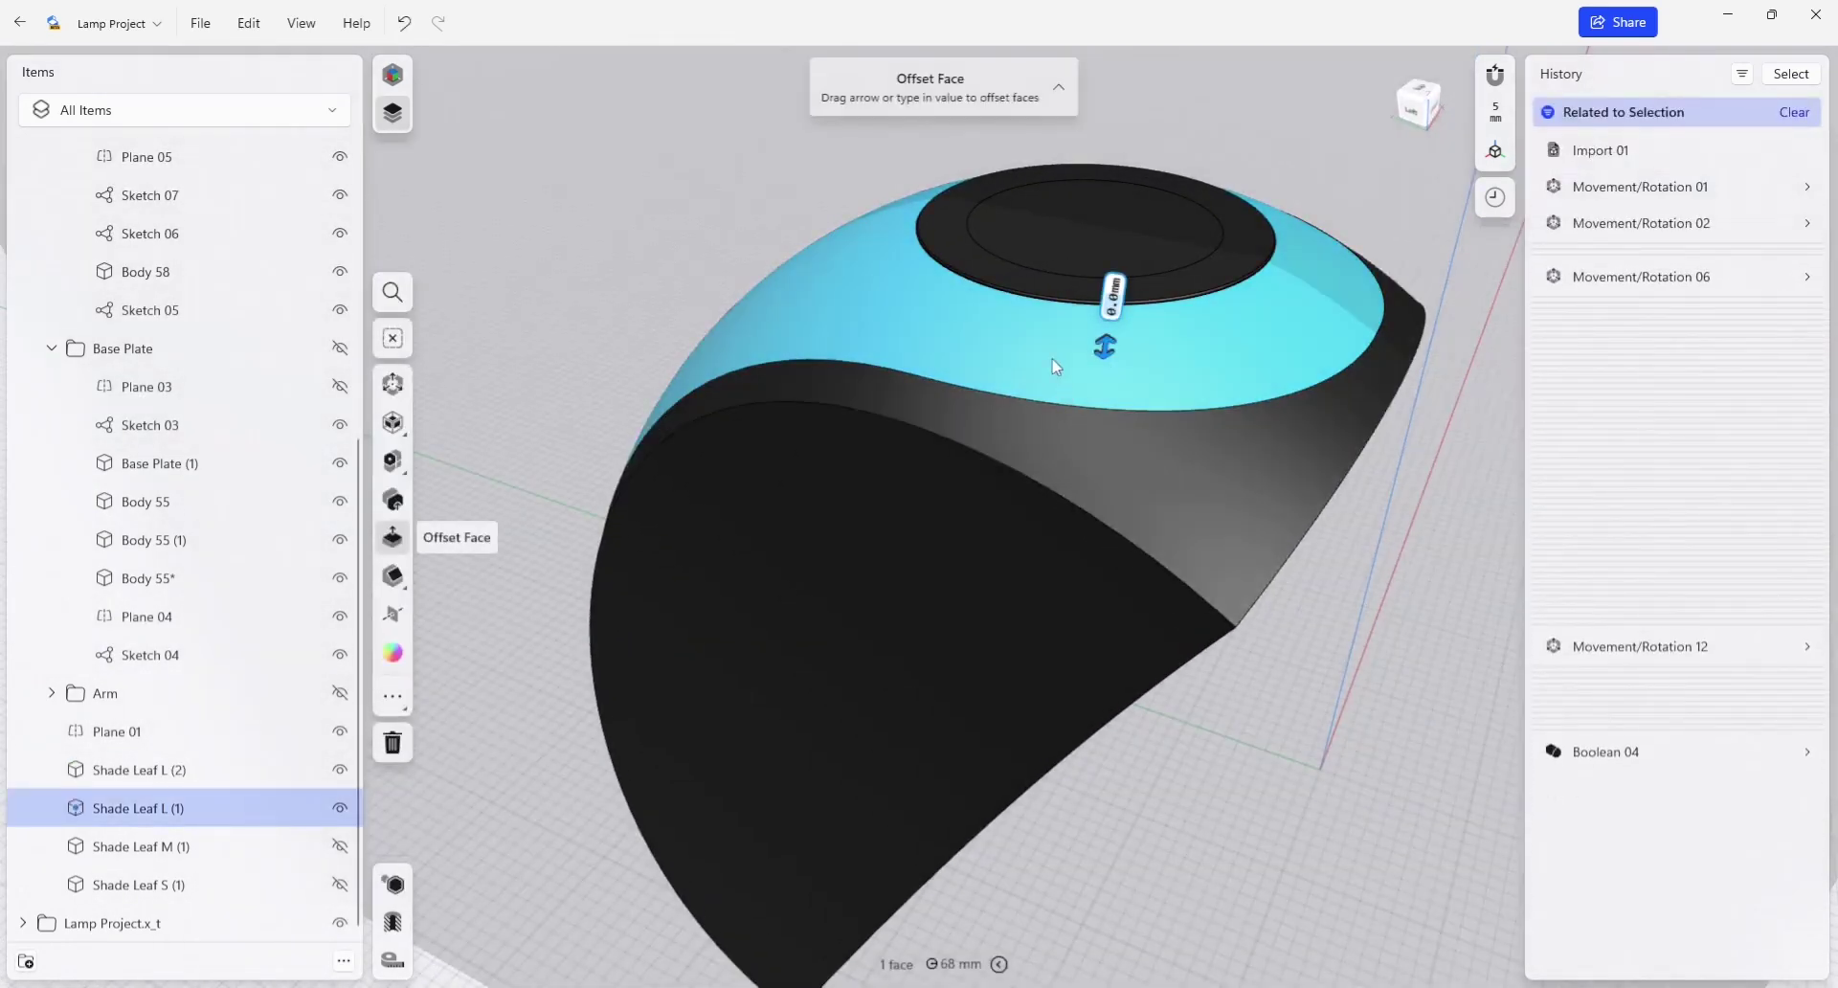
double_click(1056, 359)
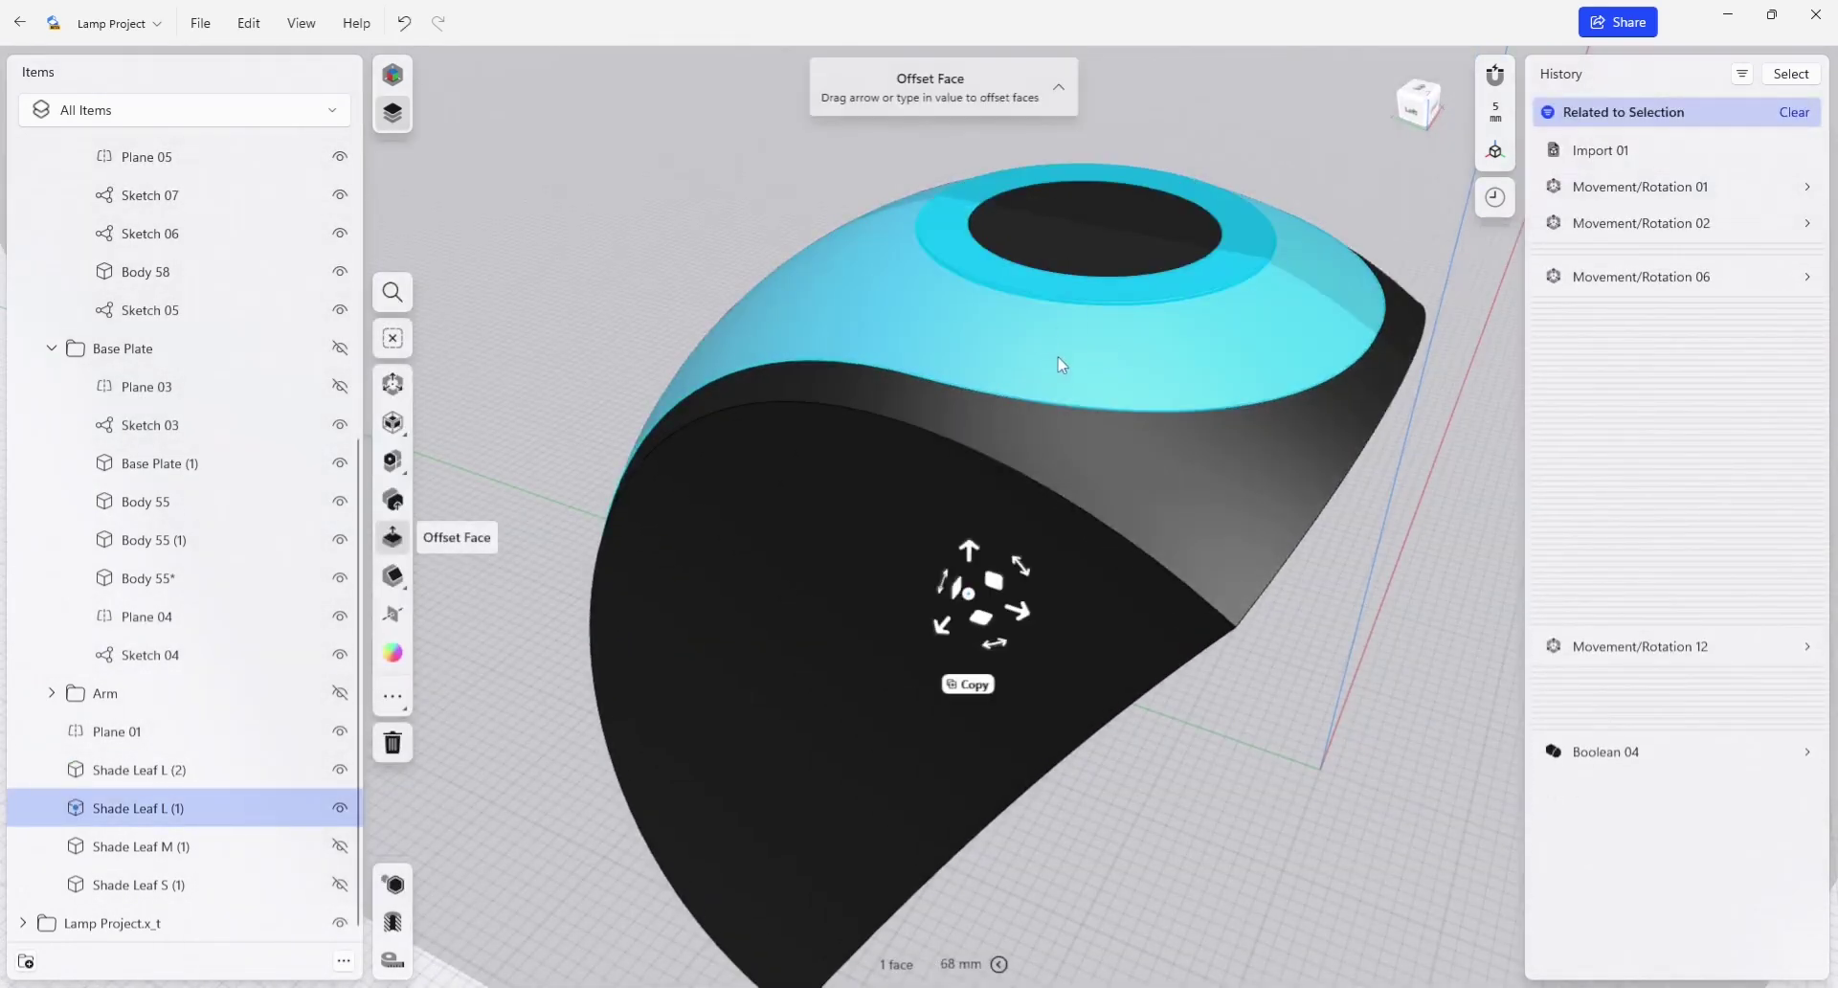
double_click(984, 388)
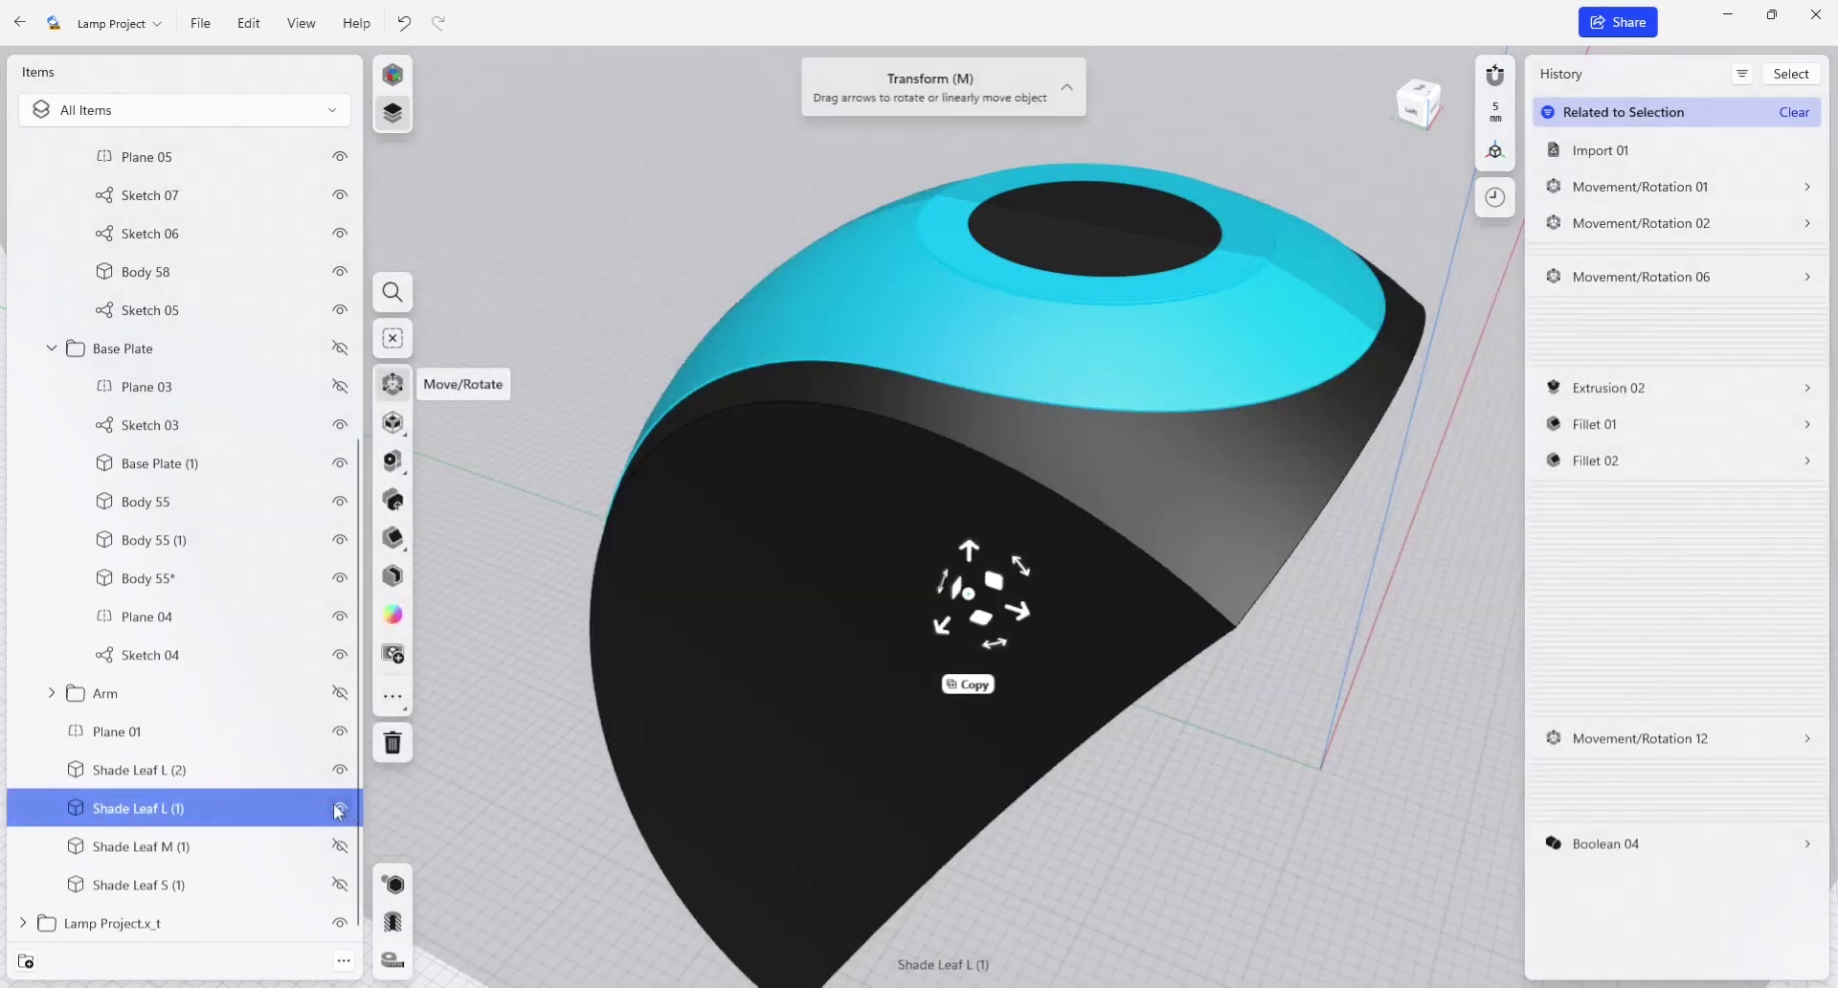
left_click(339, 807)
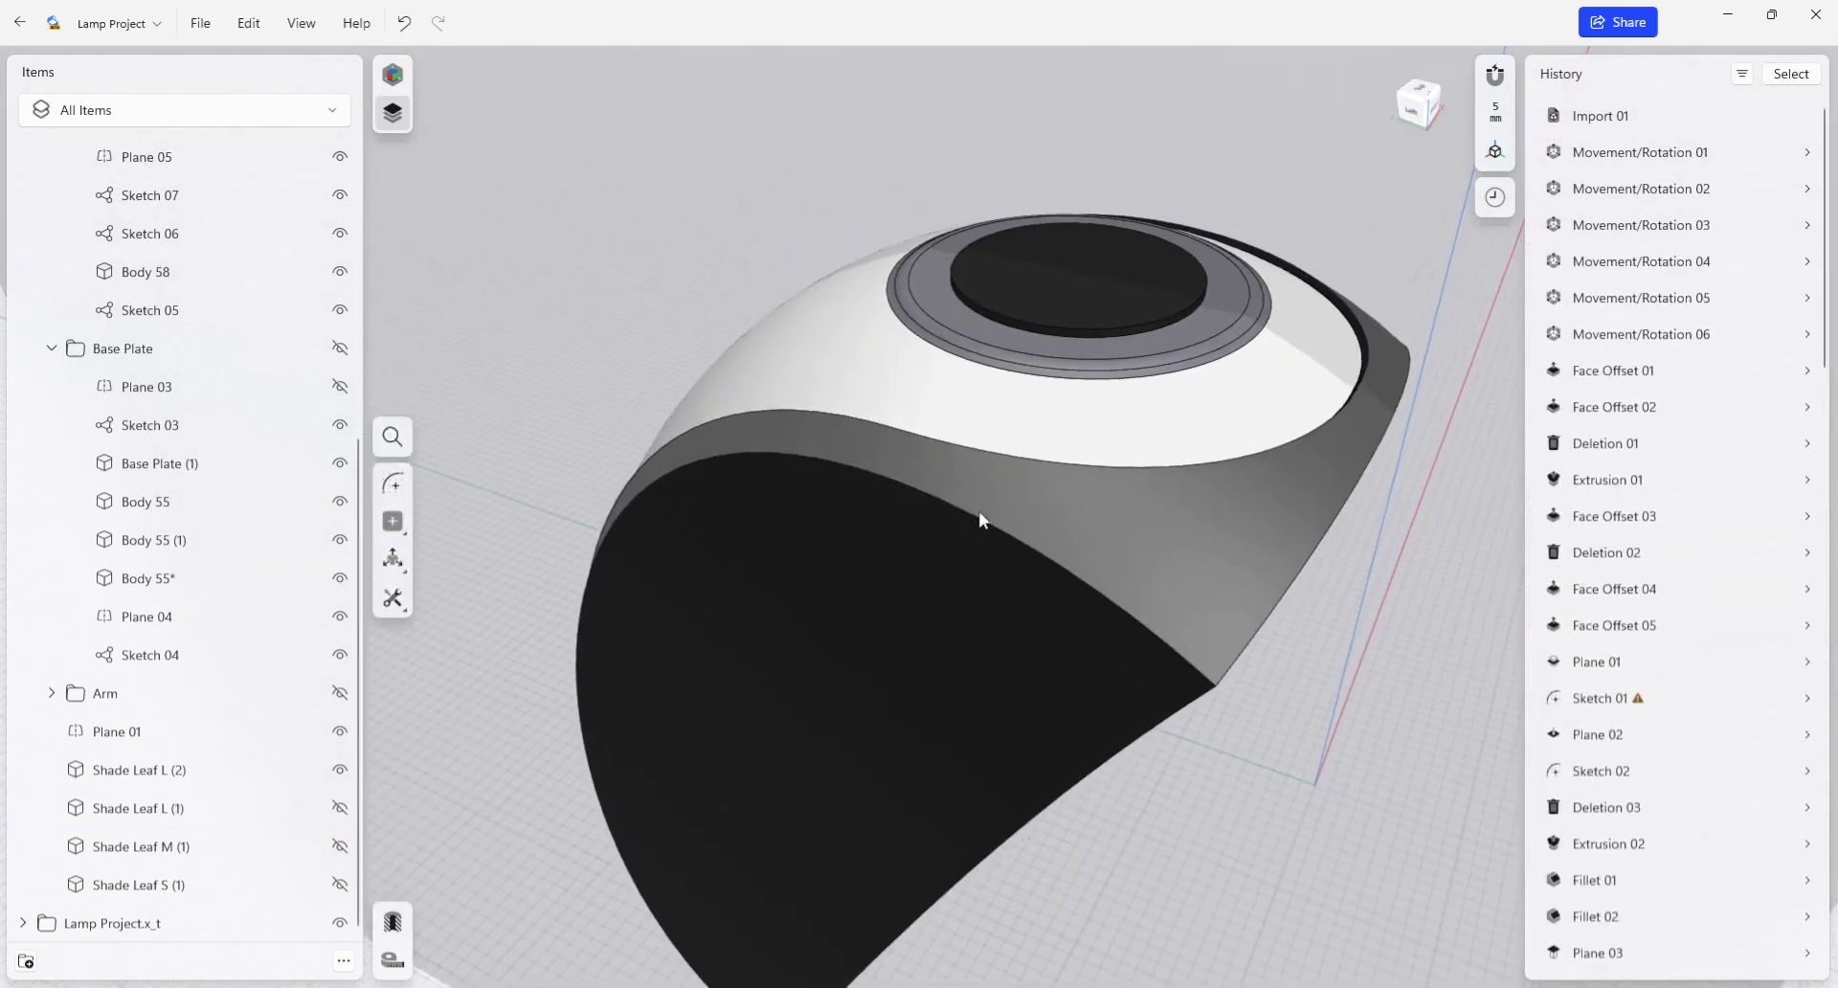
Step: Offset the raised outer border face of the mold inward to remove the step around the recessed leaf surface
right_click_drag(980, 521, 941, 383)
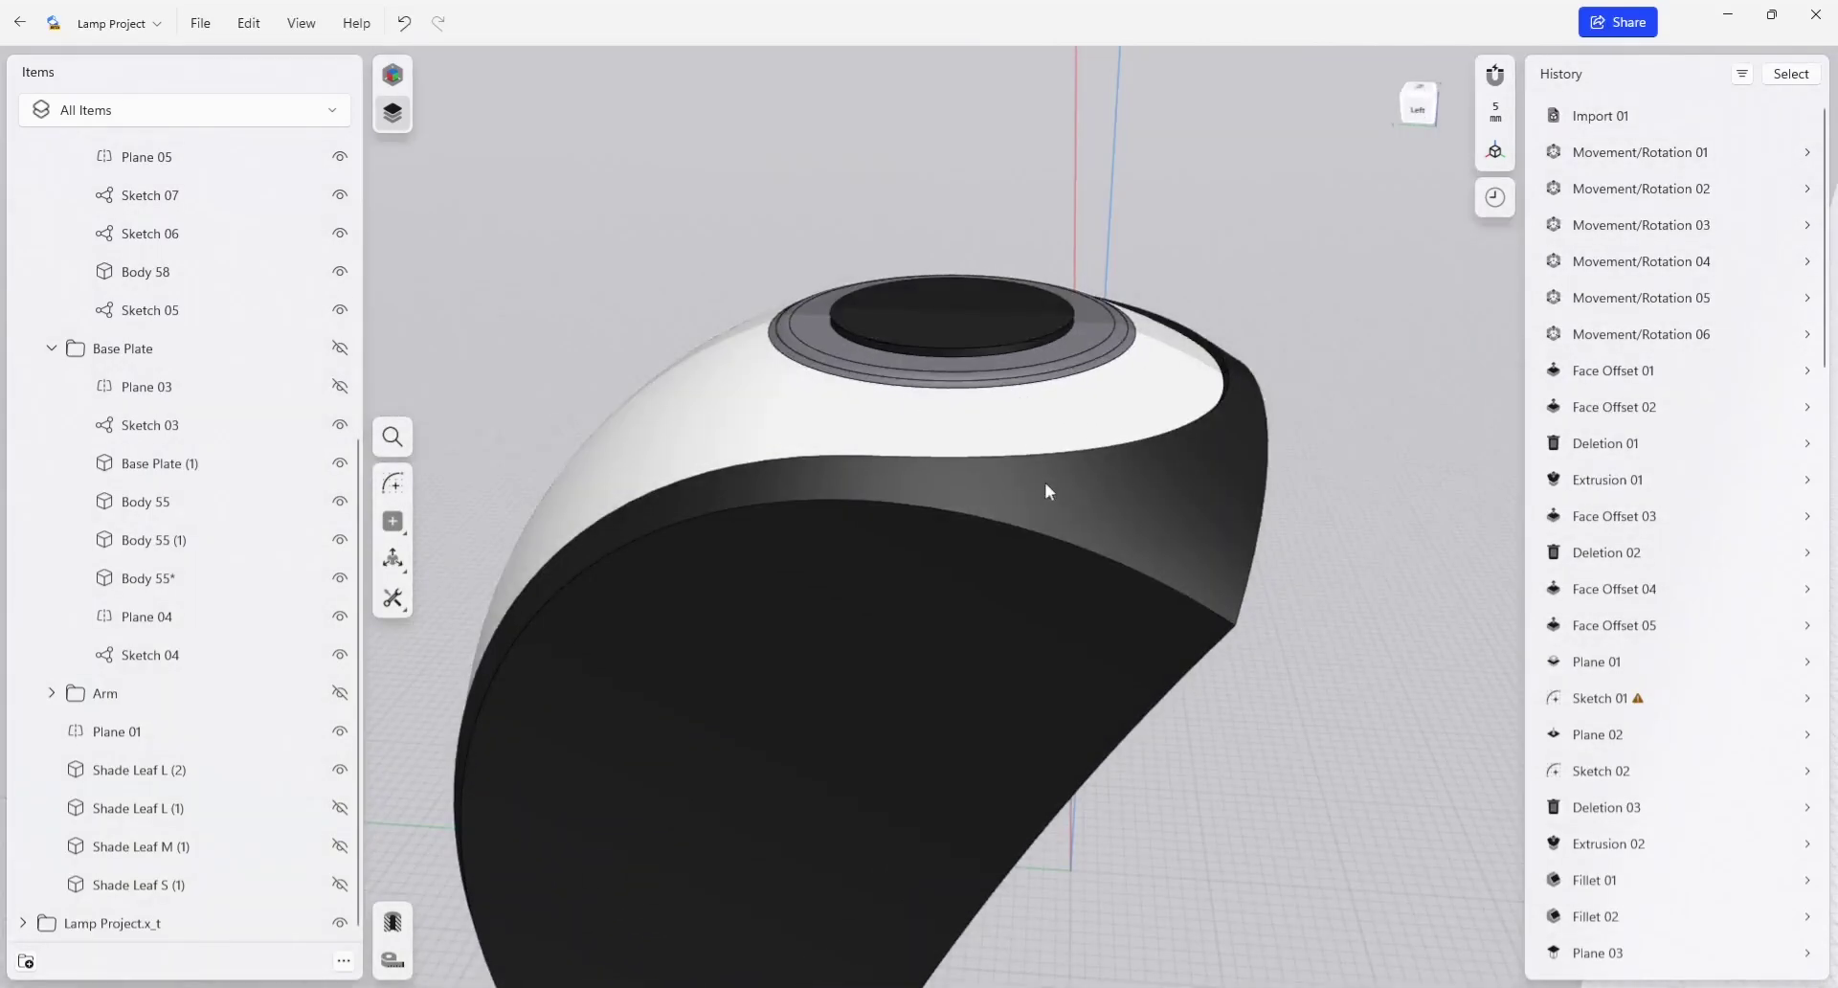
right_click_drag(1164, 490, 1138, 458)
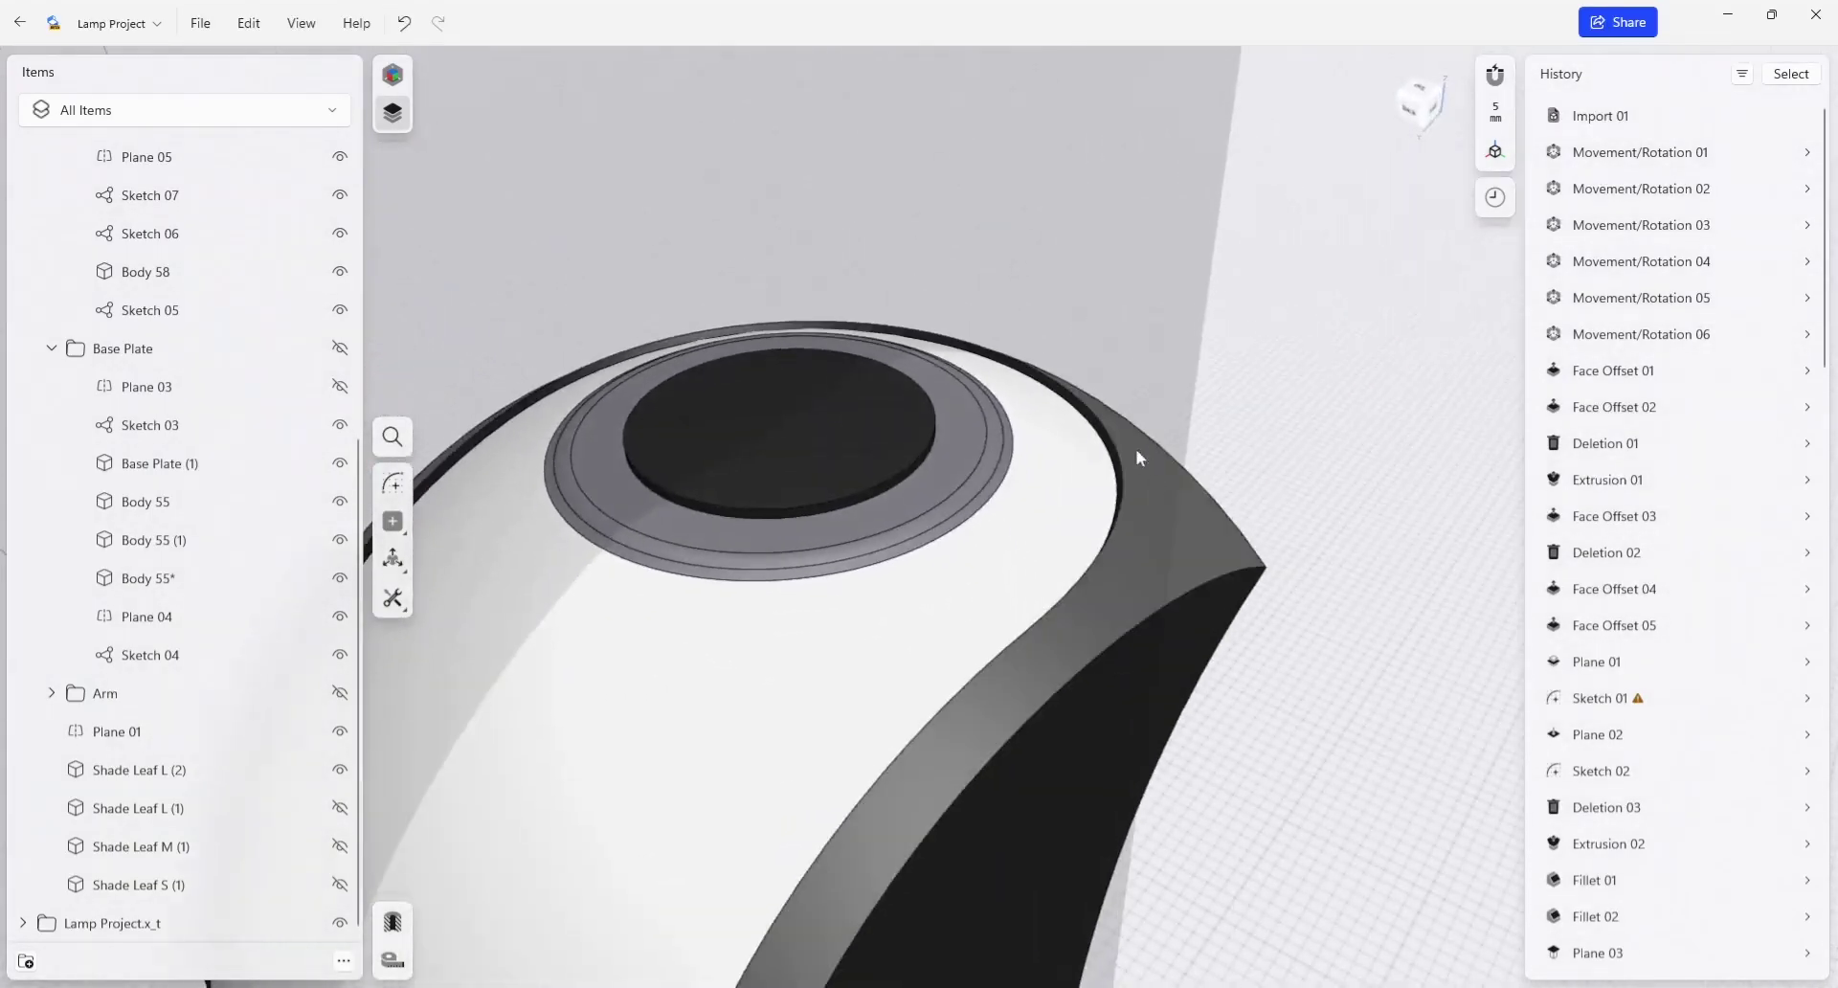
left_click(1179, 503)
right_click_drag(1222, 580, 1164, 571)
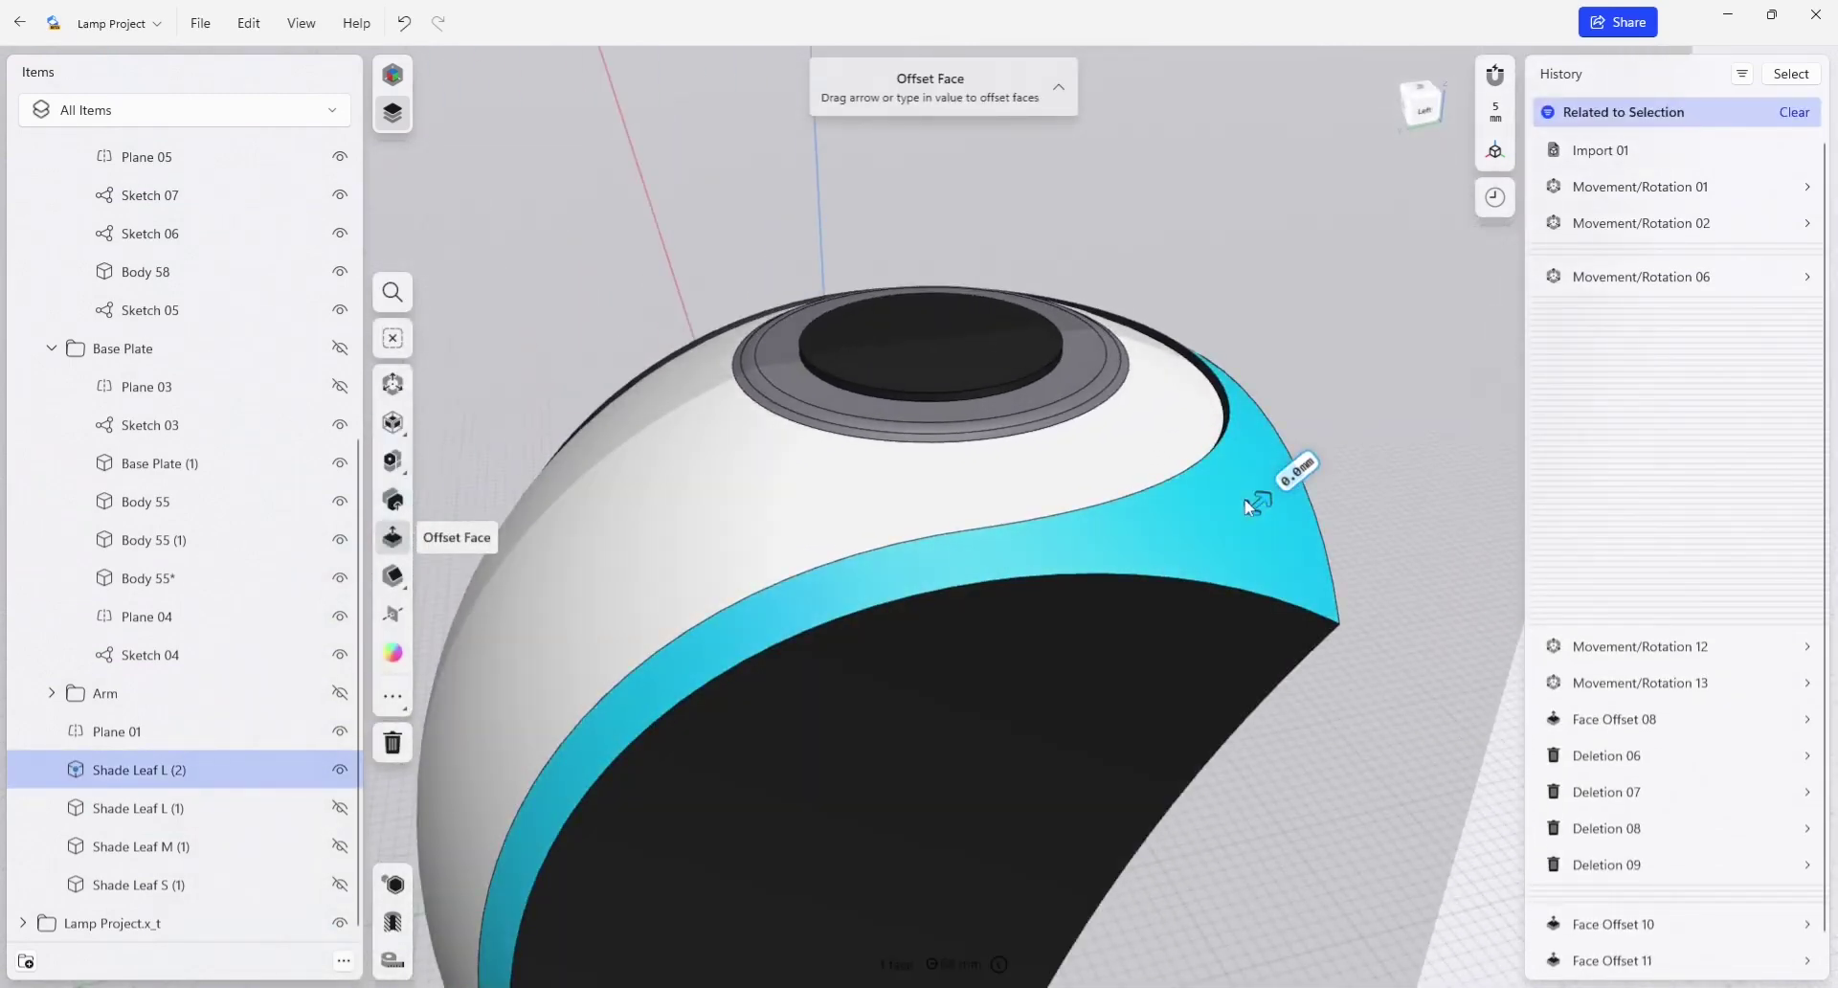
left_click_drag(1255, 503, 1253, 510)
left_click(1407, 563)
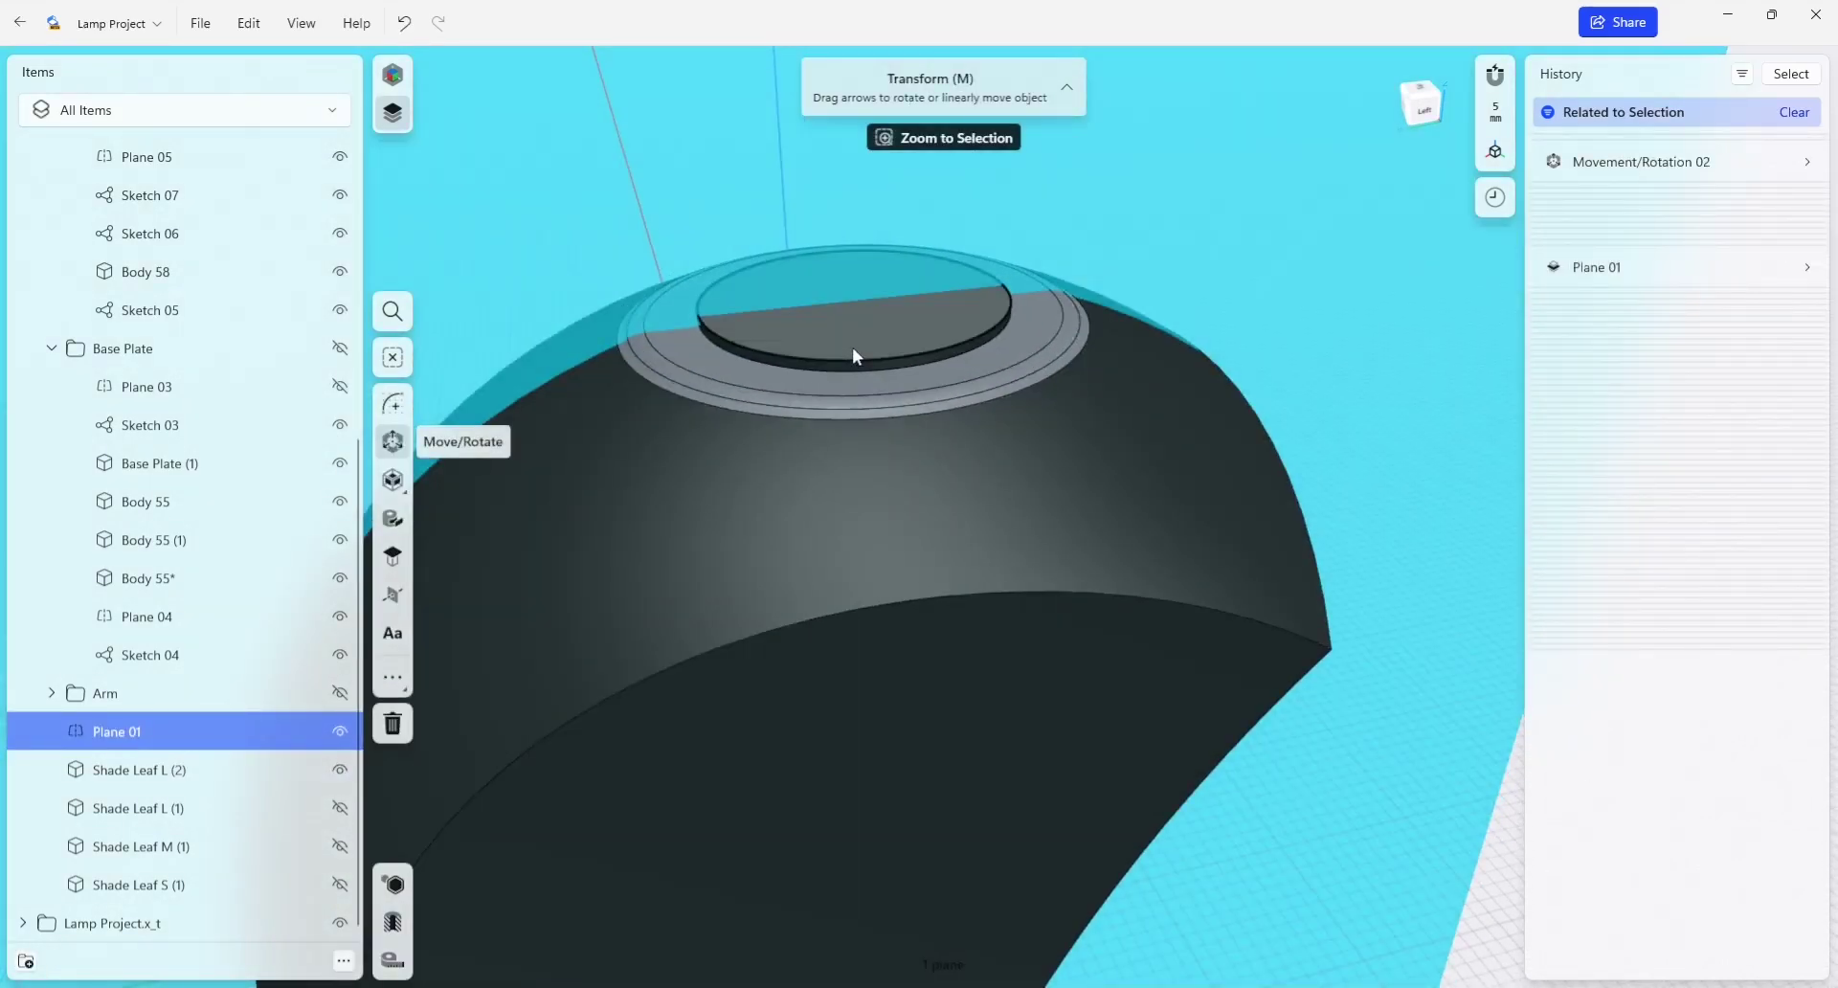
Step: Delete the top and side faces of the raised disc at the centre of the mold's top
left_click(852, 346)
scroll(835, 362, "up", 3)
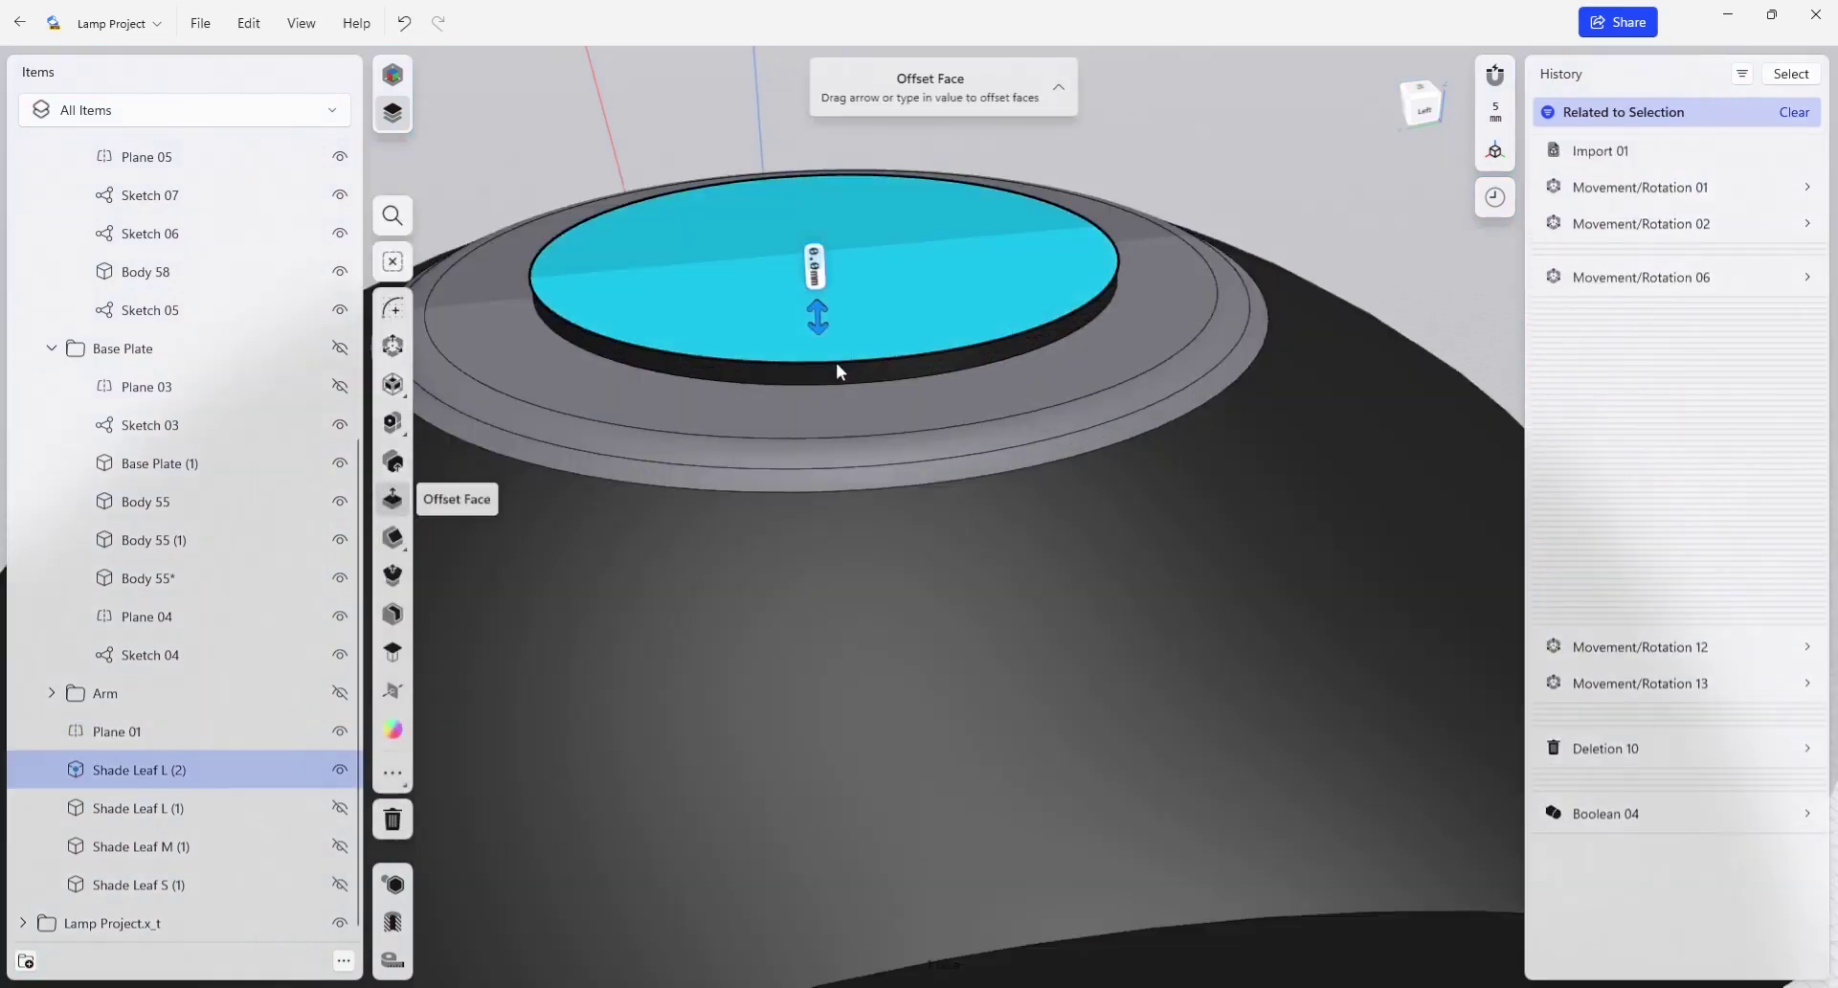
left_click(842, 379)
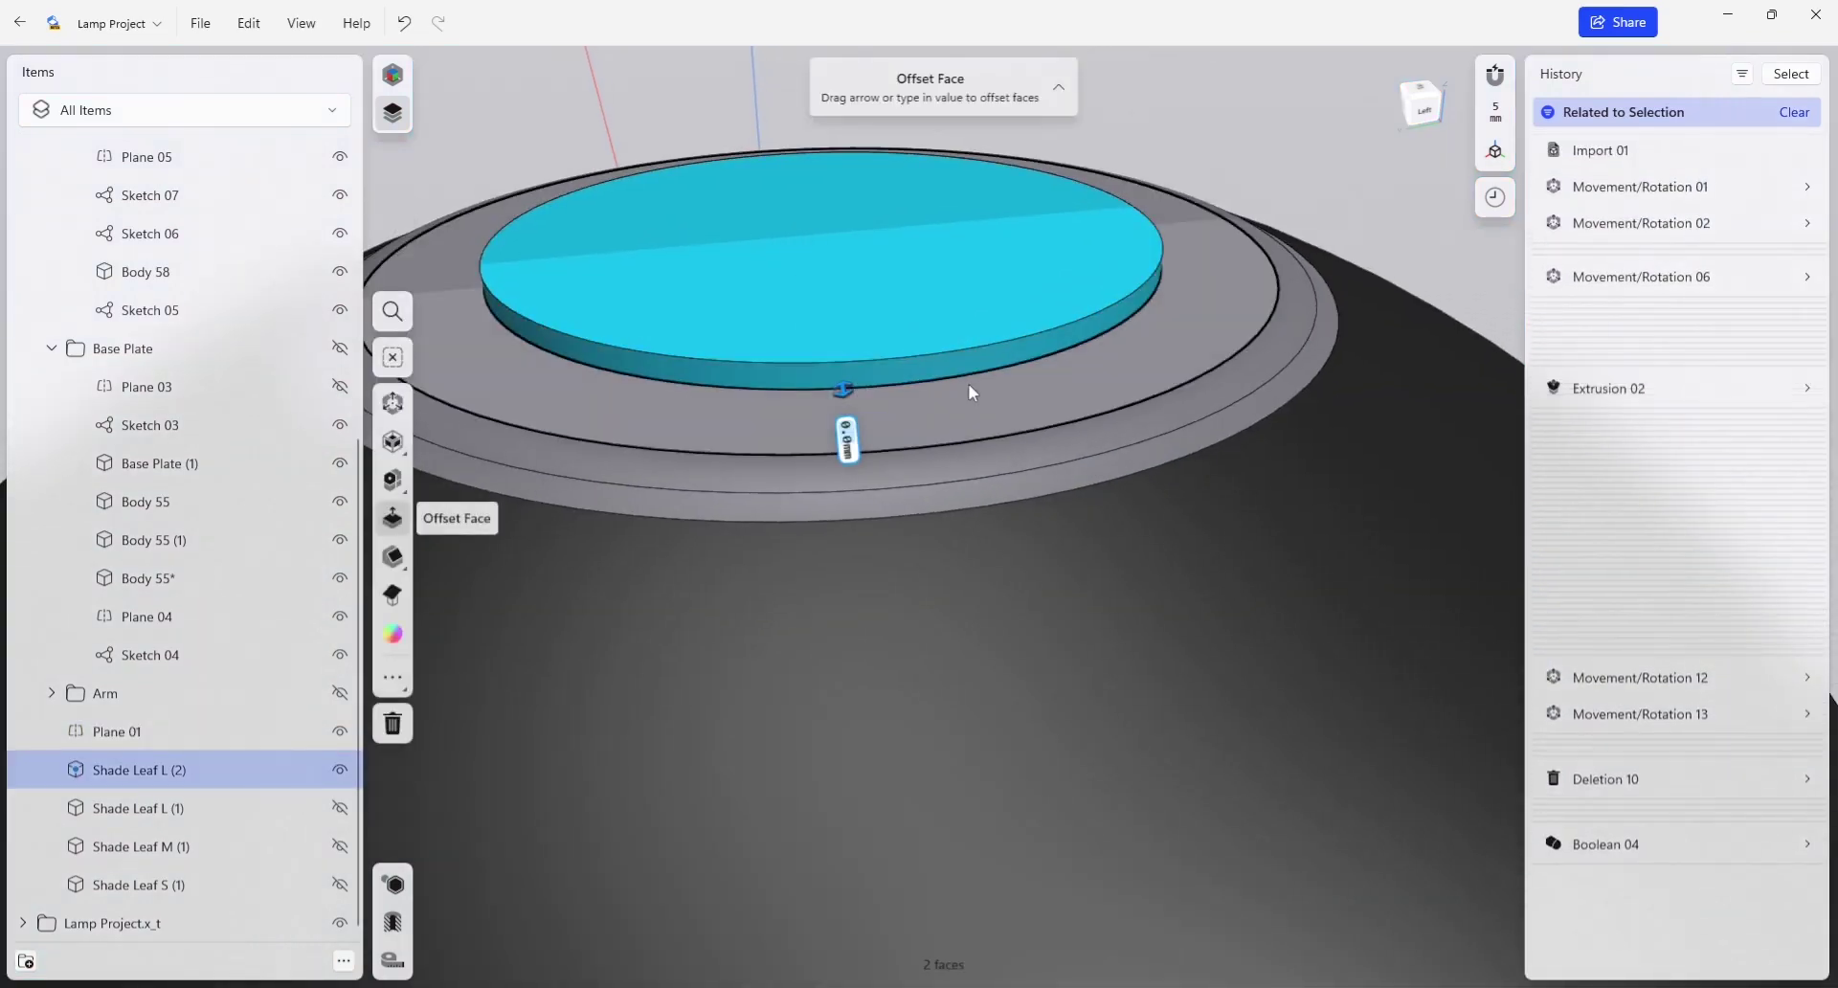
key("Escape")
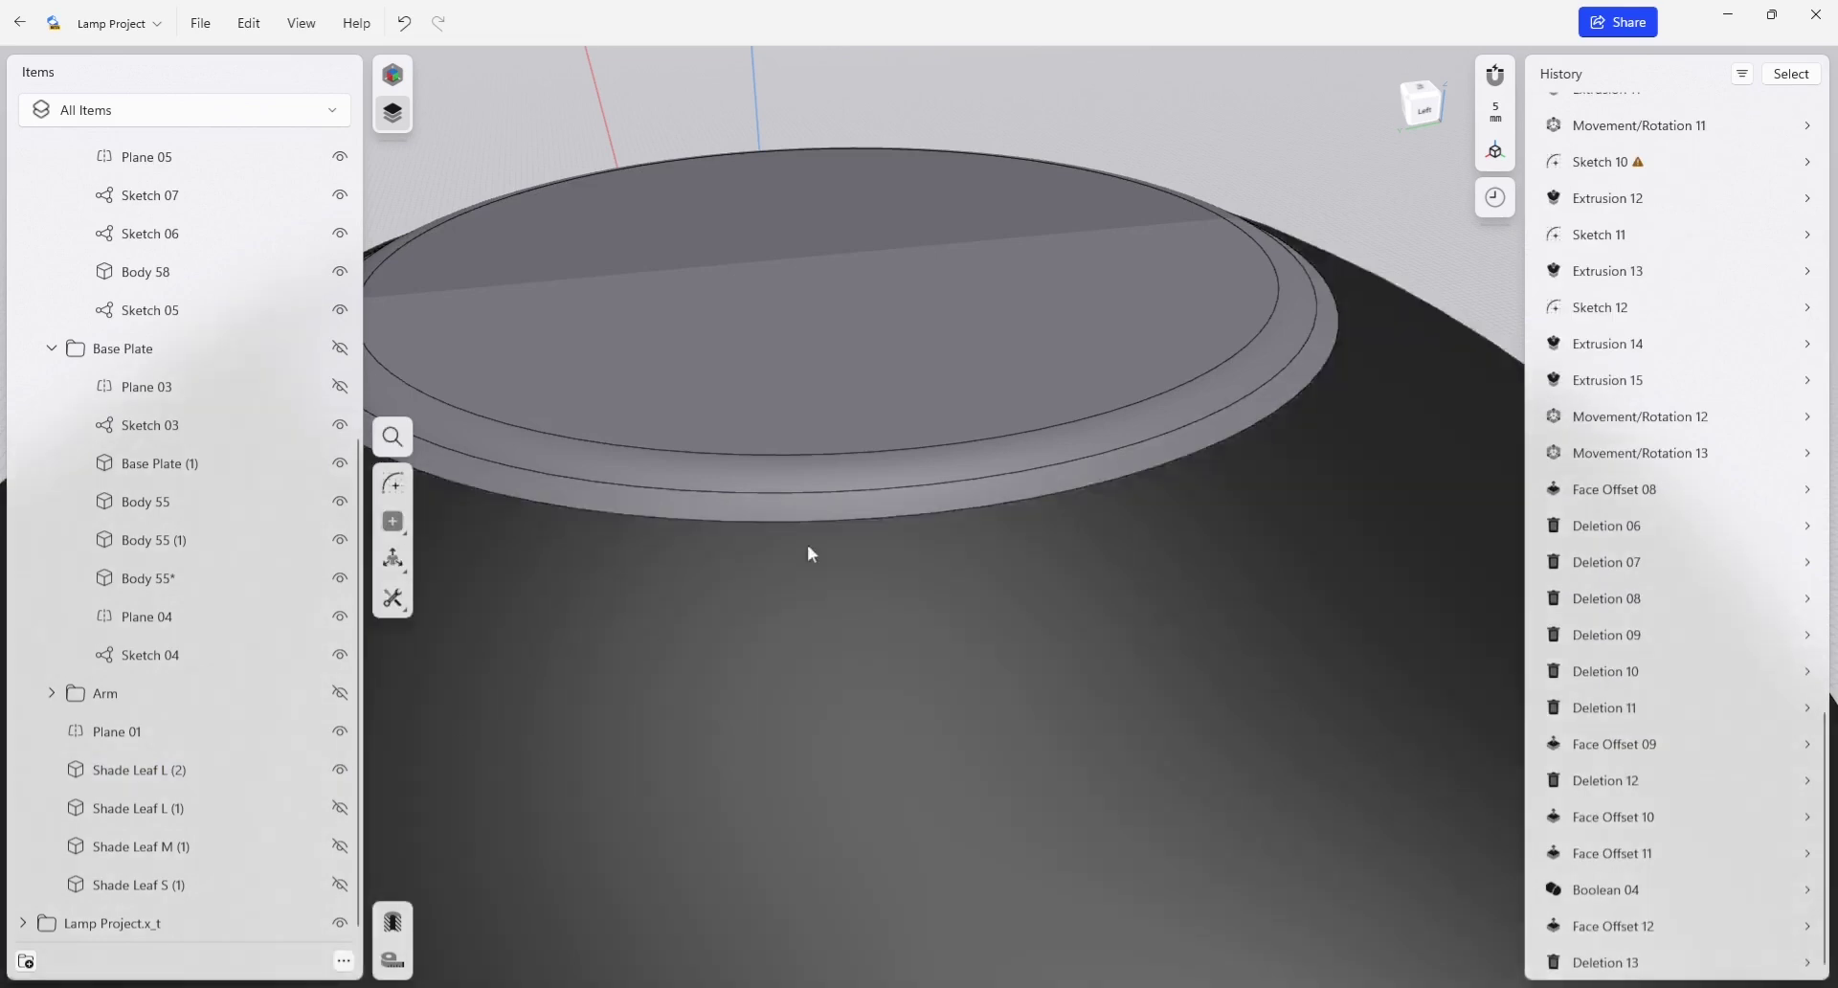
Step: Show Shade Leaf L (1) again together with the mold body
scroll(810, 543, "down", 5)
middle_click_drag(791, 537, 1008, 478)
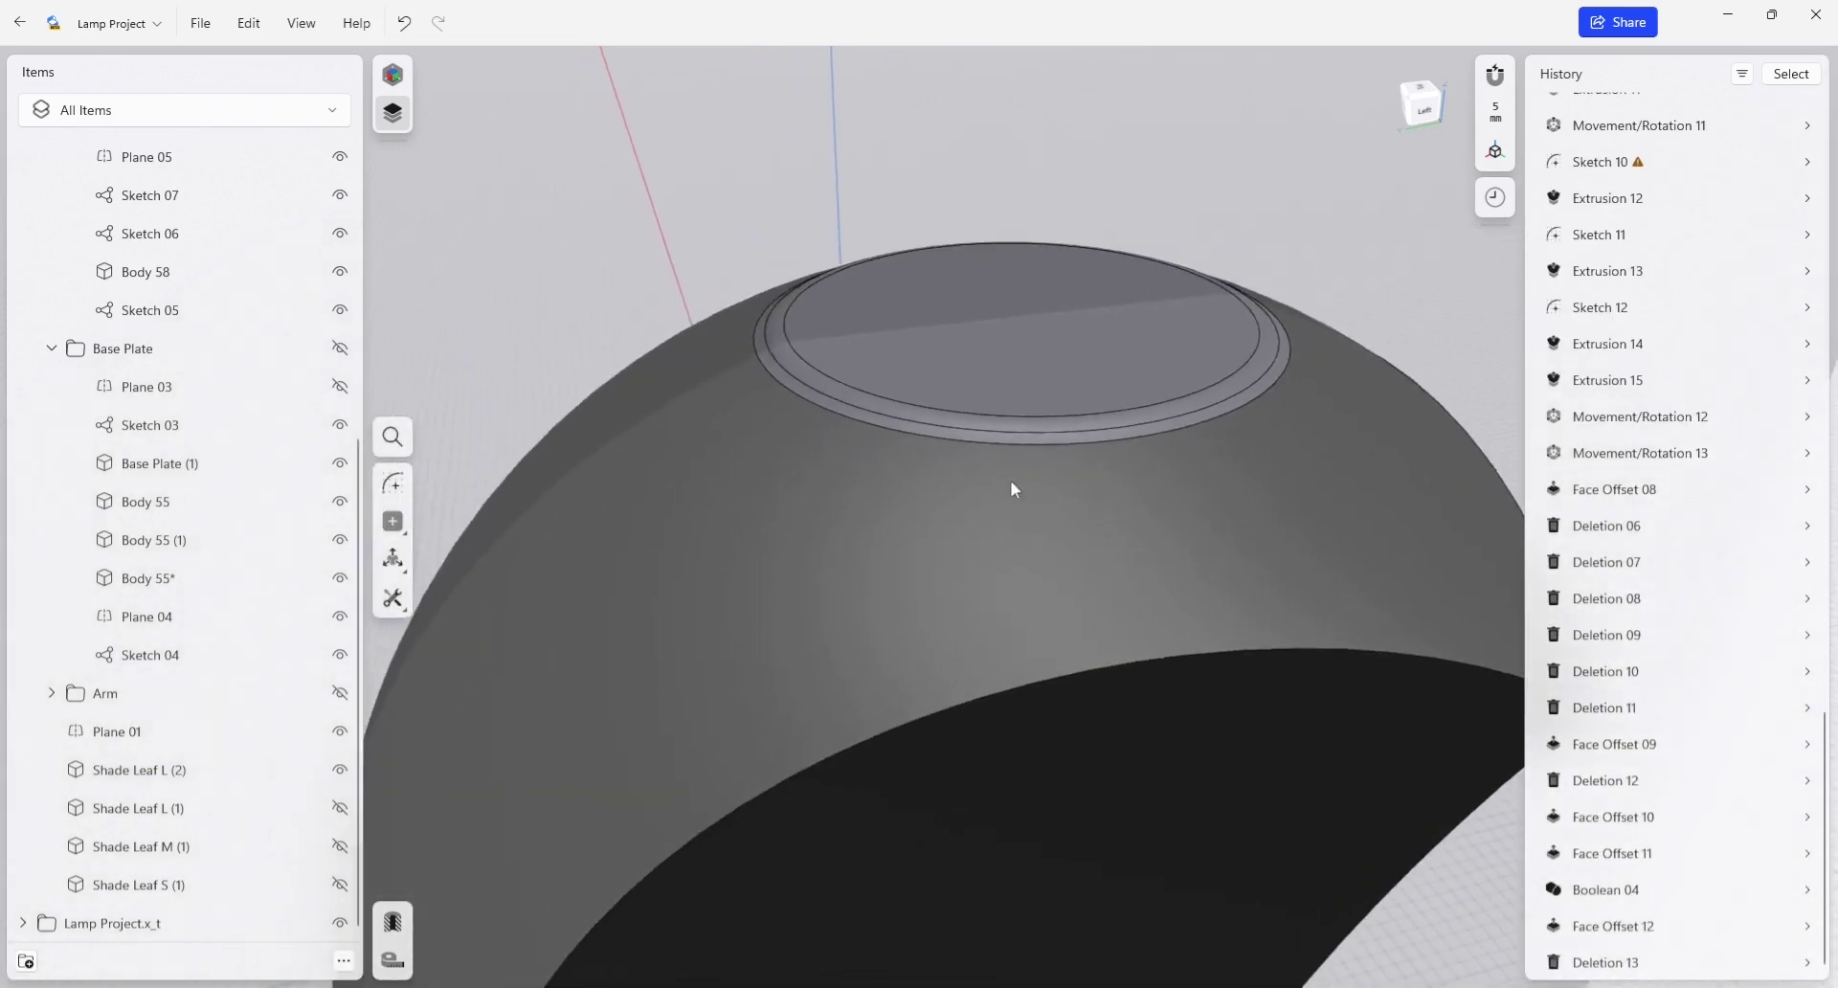
mouse_move(1008, 478)
right_mouse_down()
mouse_move(968, 475)
mouse_move(1110, 533)
mouse_move(1084, 487)
mouse_move(1006, 496)
right_mouse_up()
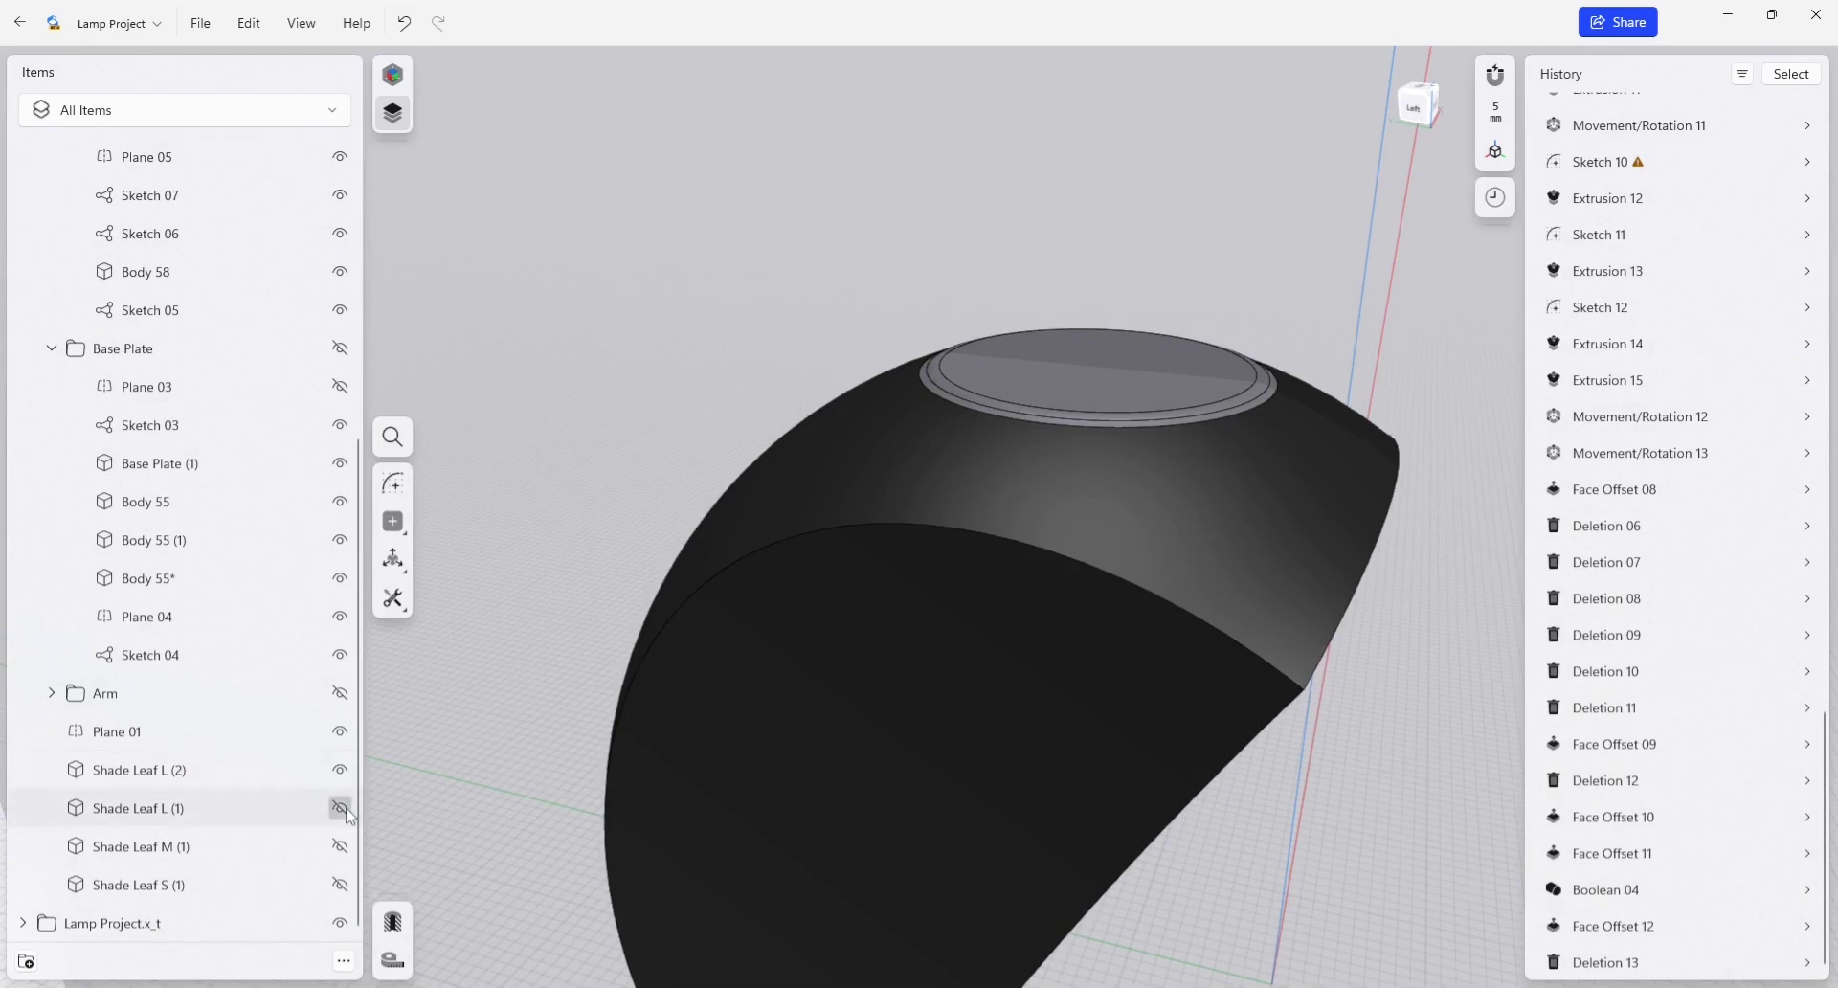
left_click(340, 808)
right_click_drag(866, 756, 896, 721)
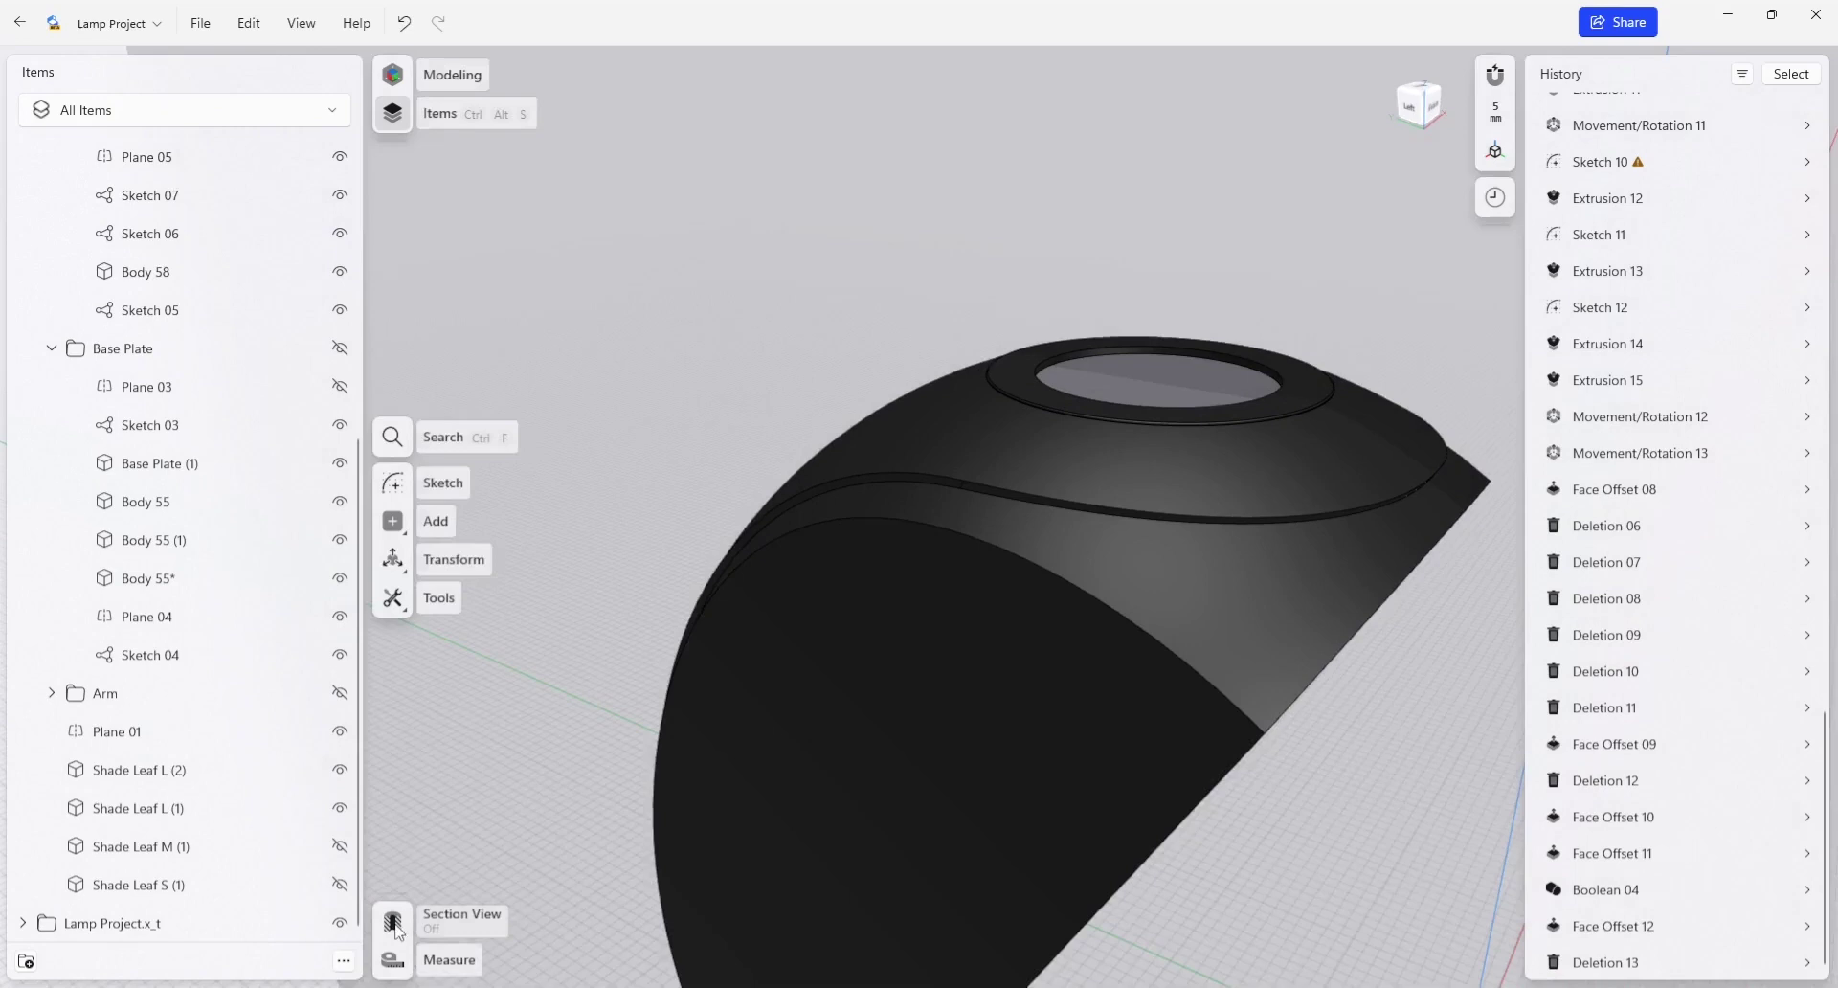
Step: Turn on a section view cutting both bodies along Plane 01
left_click(392, 923)
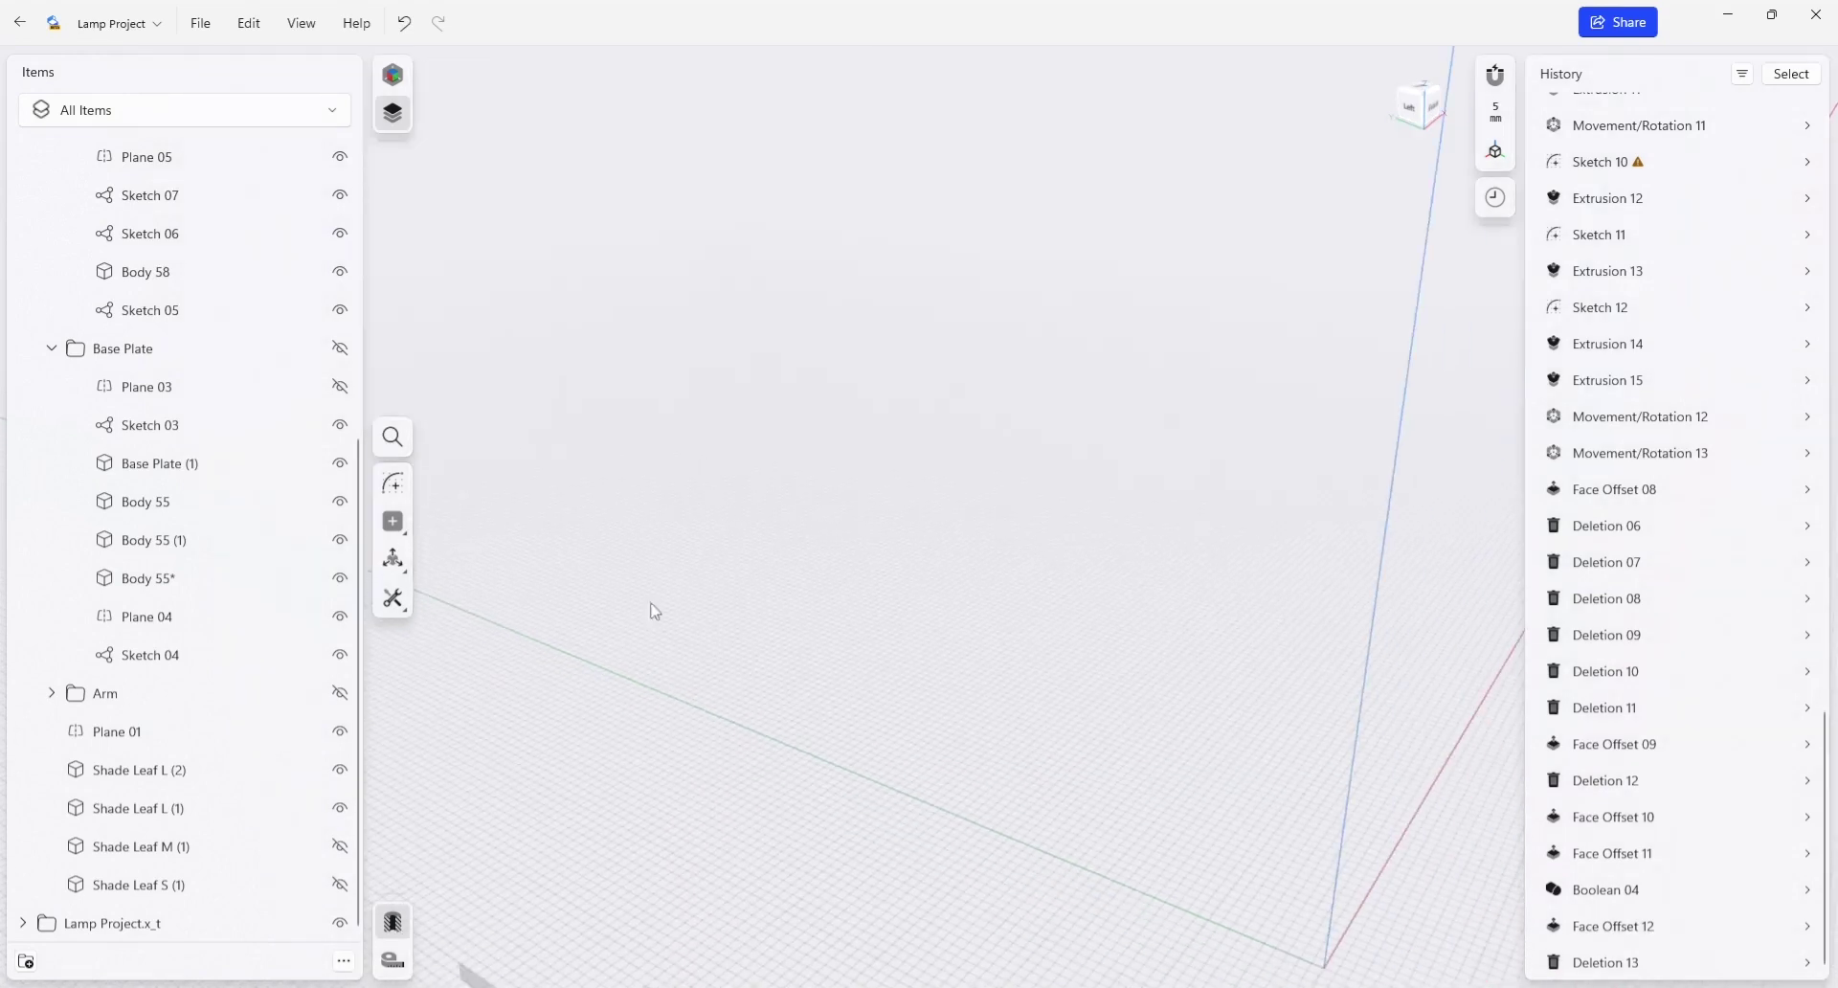
right_click_drag(647, 620, 817, 861)
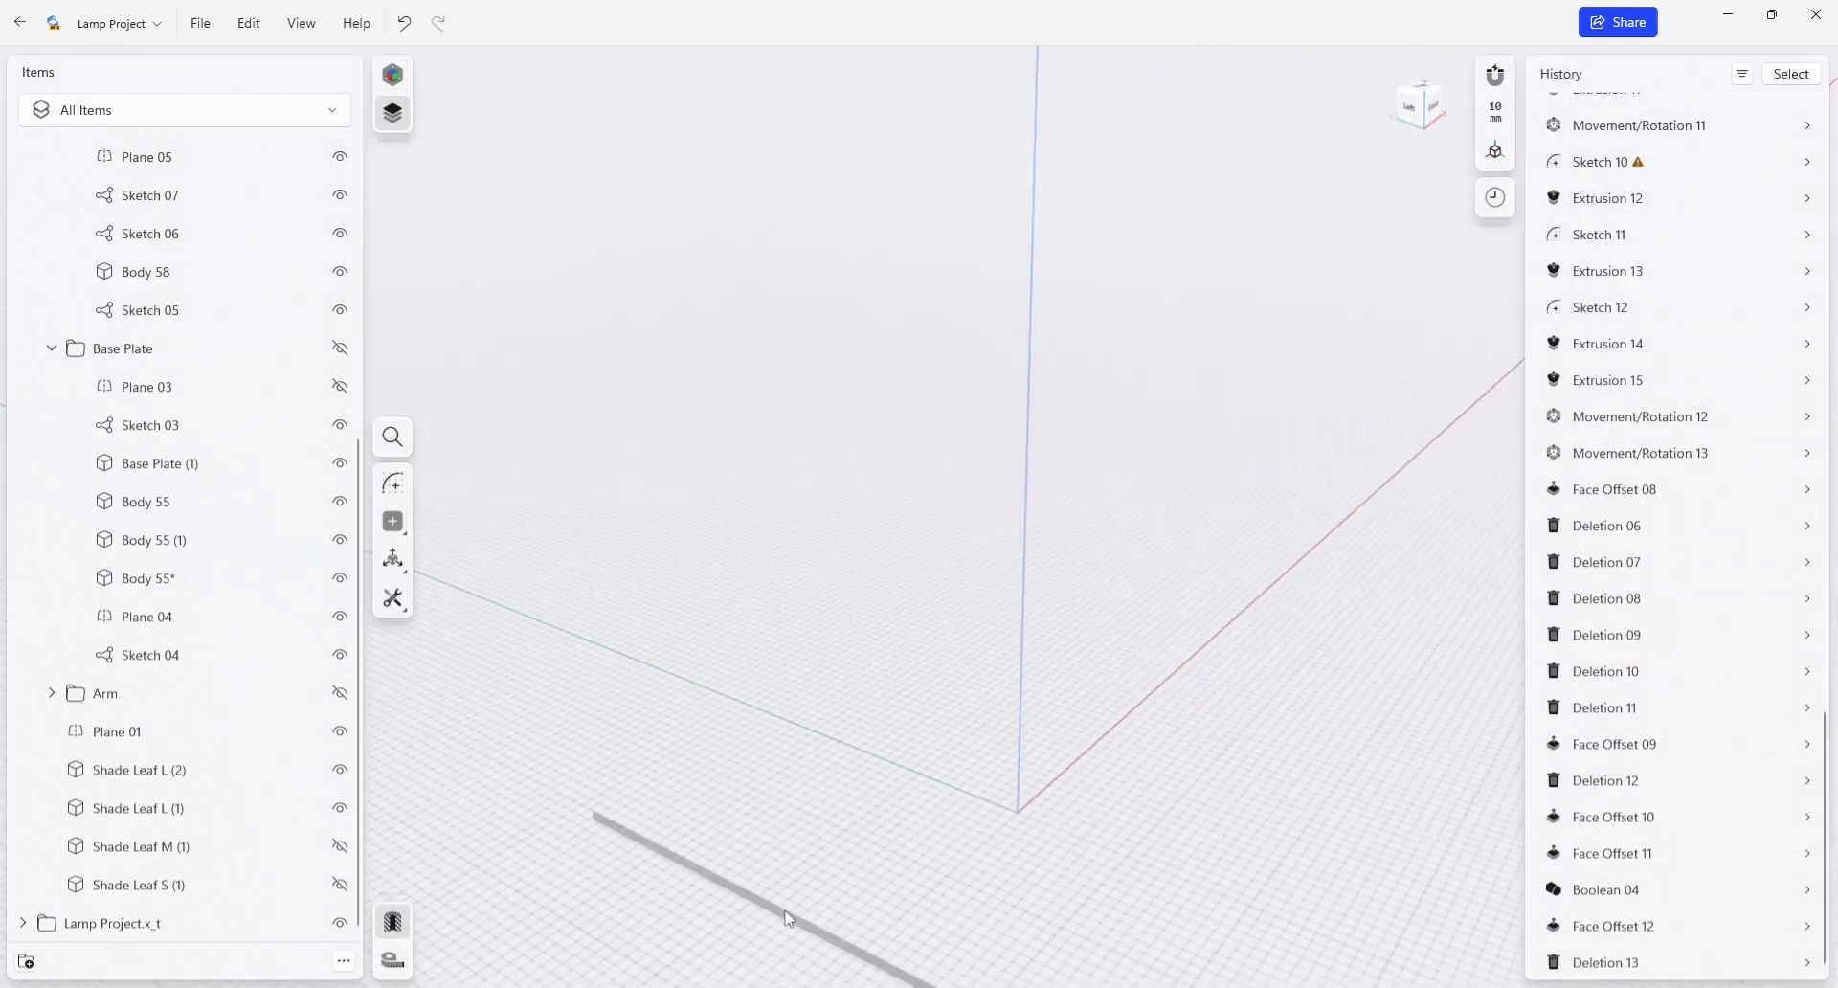
left_click(920, 891)
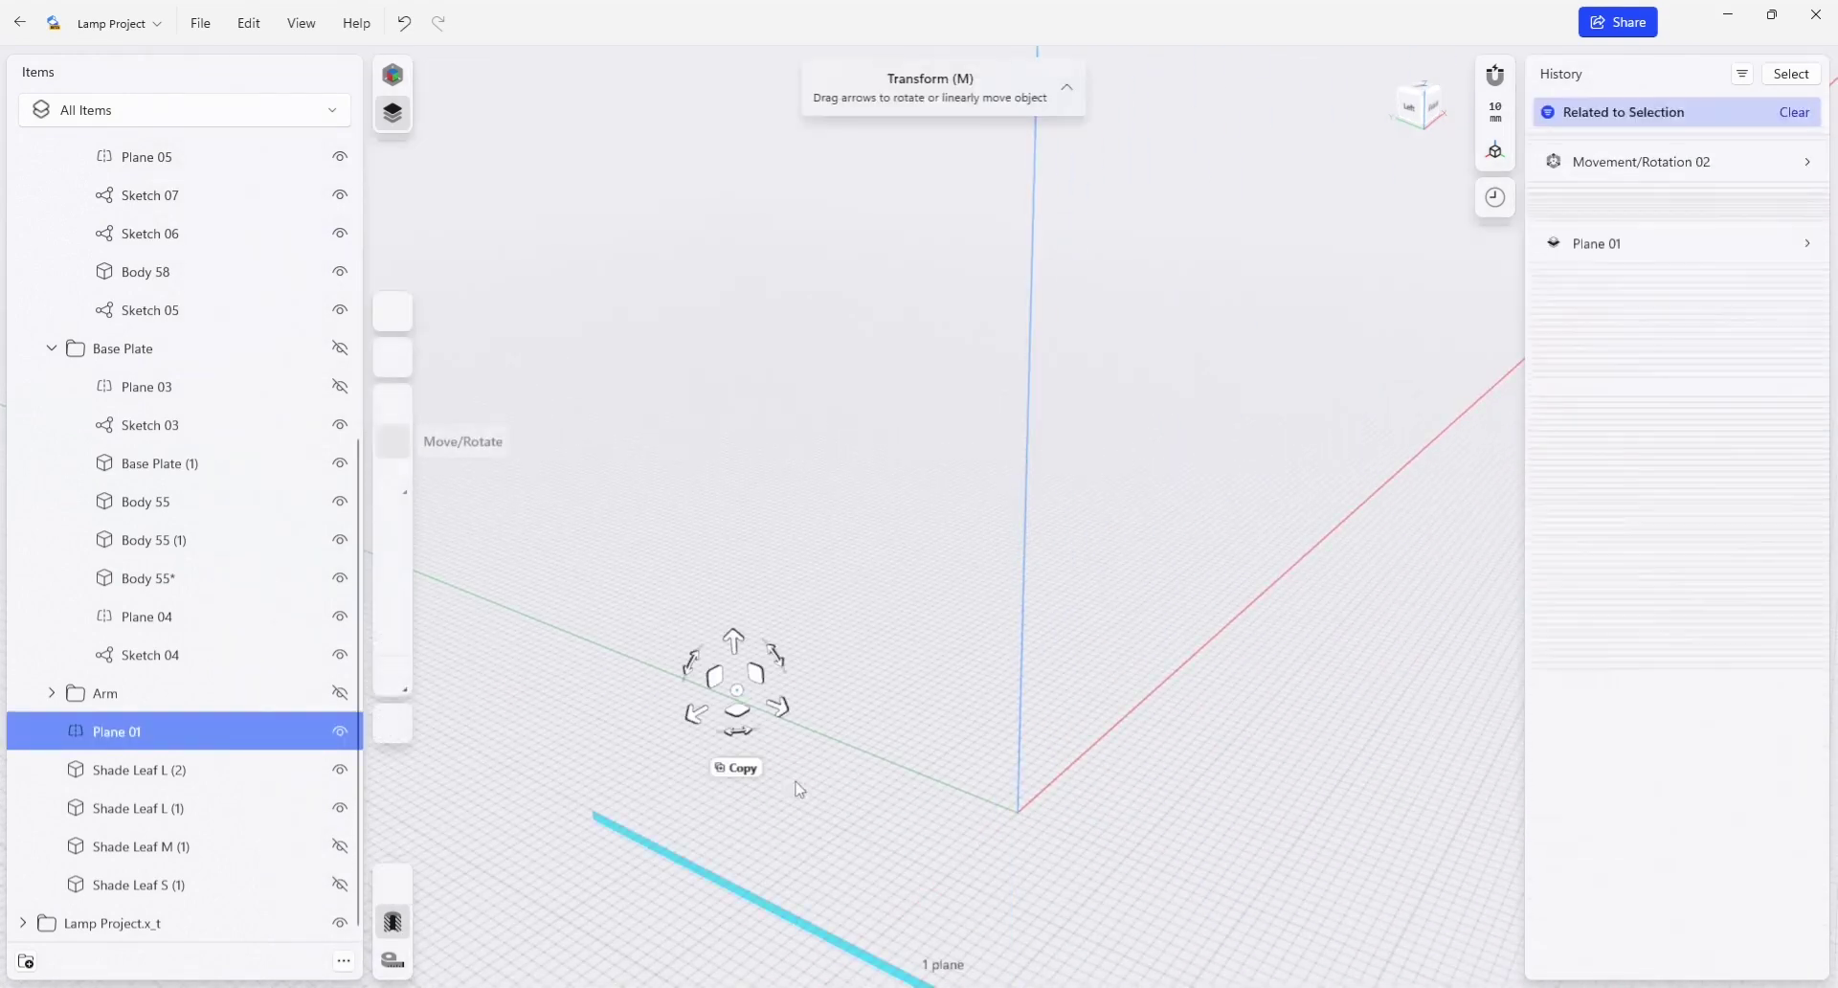
left_click(394, 920)
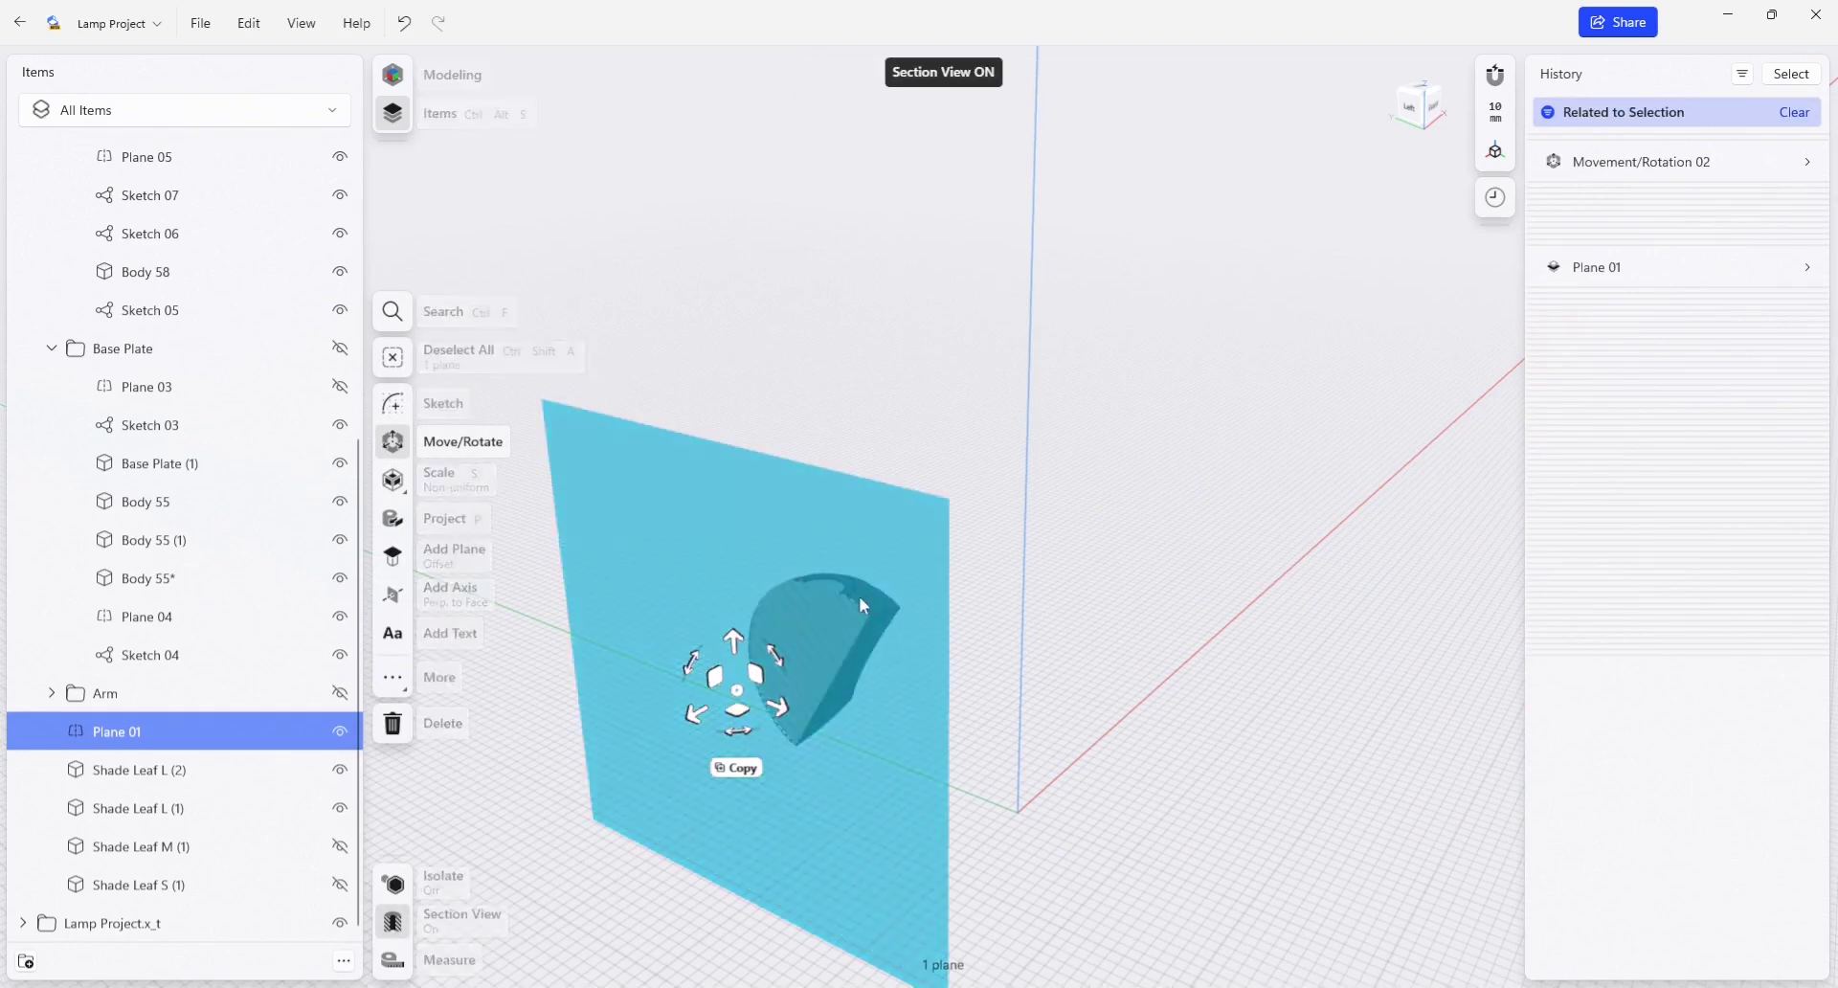
Step: Examine the sectioned mold and shade leaf for how they fit together, and turn the section view off
scroll(854, 595, "up", 6)
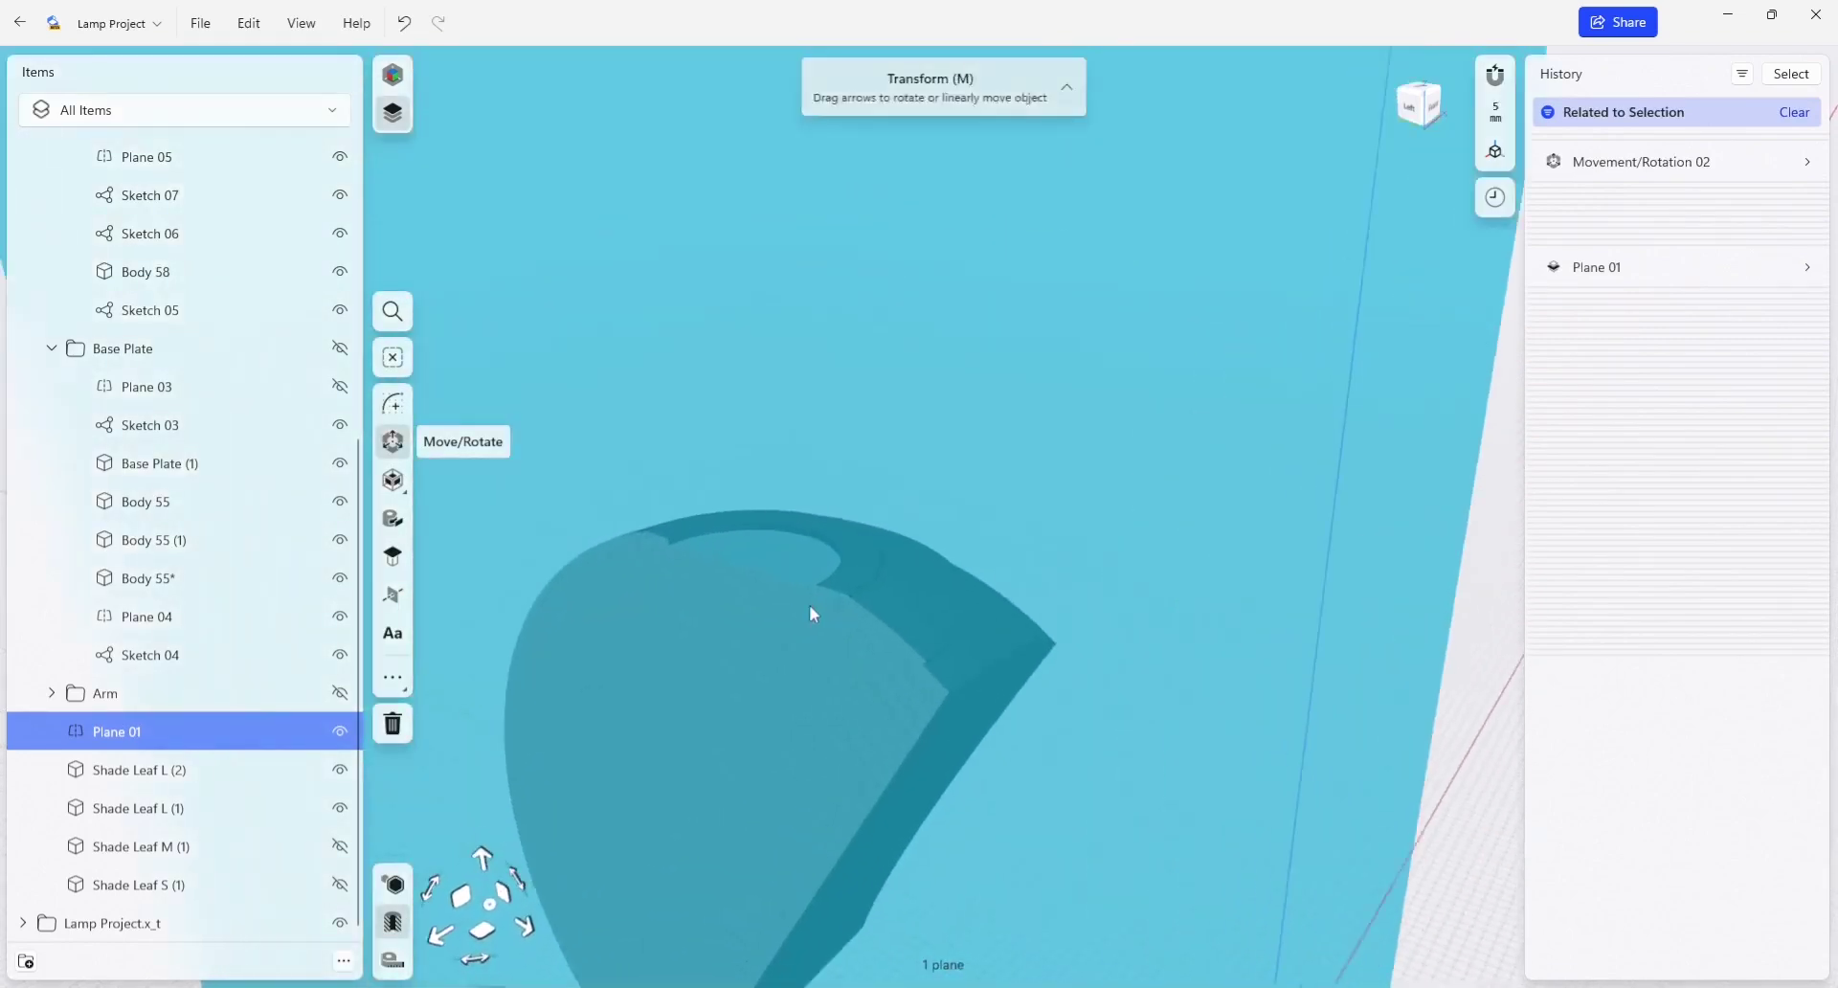
scroll(807, 605, "up", 3)
middle_click(819, 593)
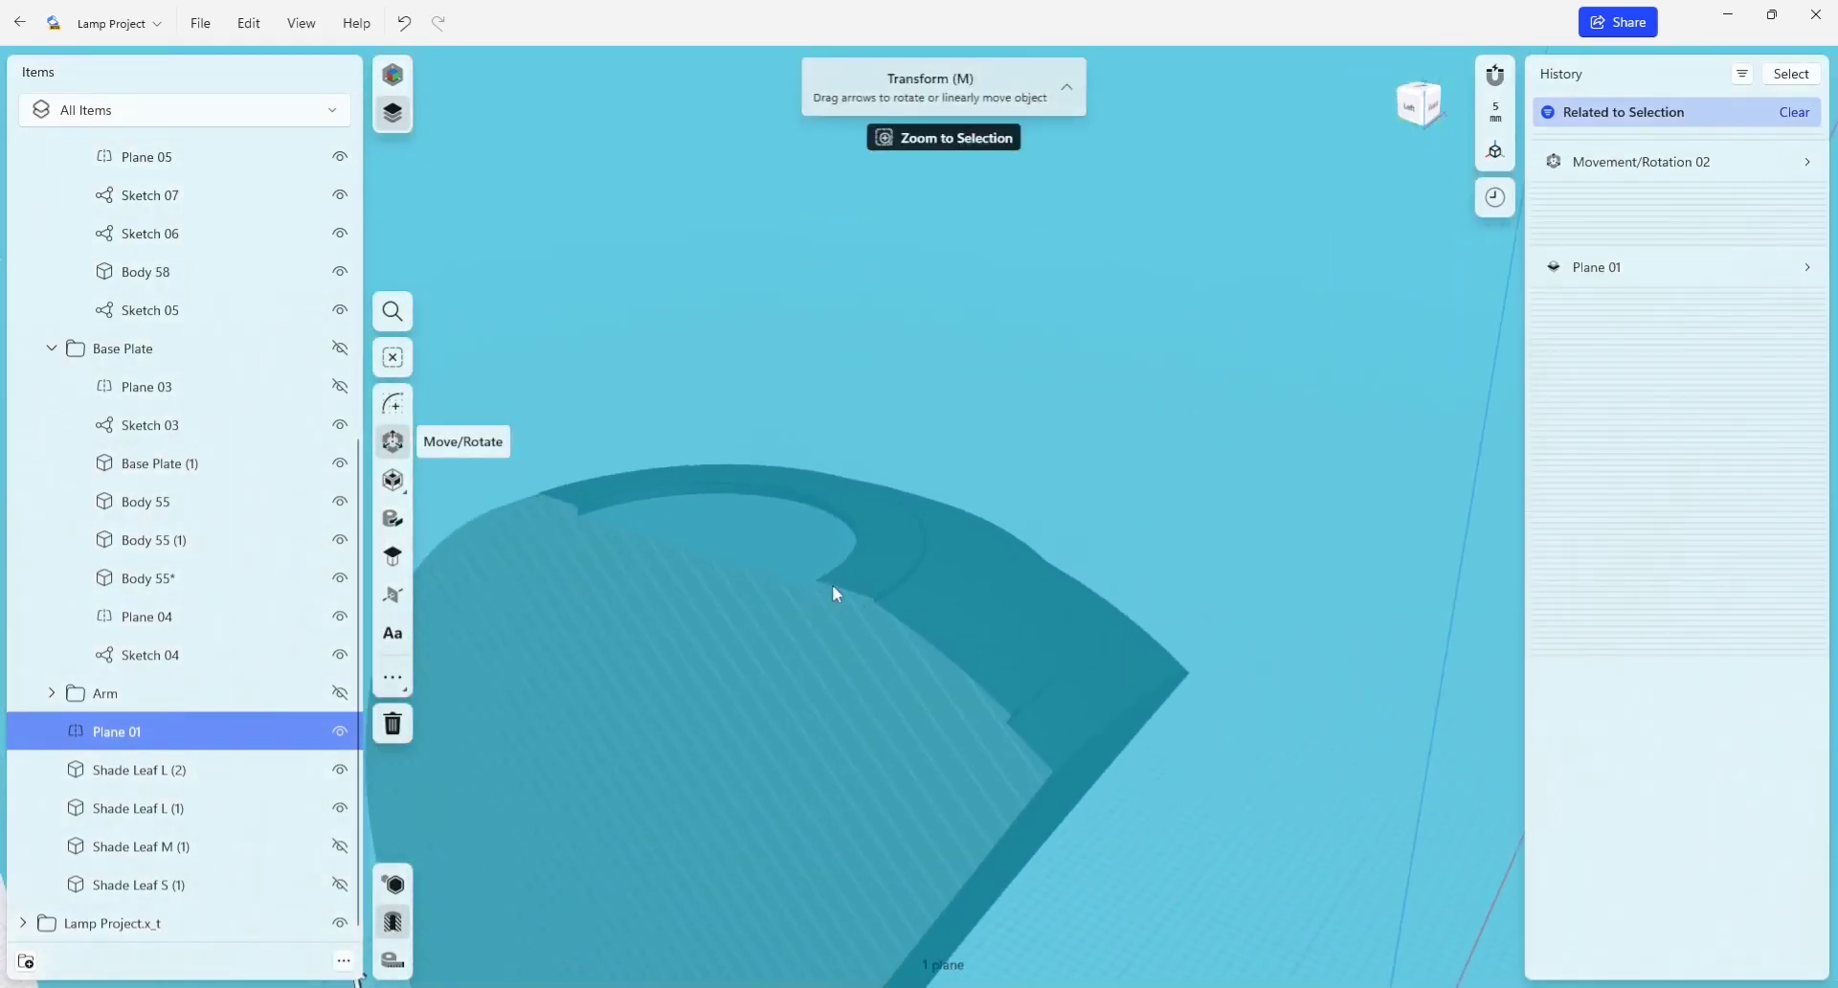
right_click_drag(830, 583, 1233, 624)
scroll(1233, 627, "down", 4)
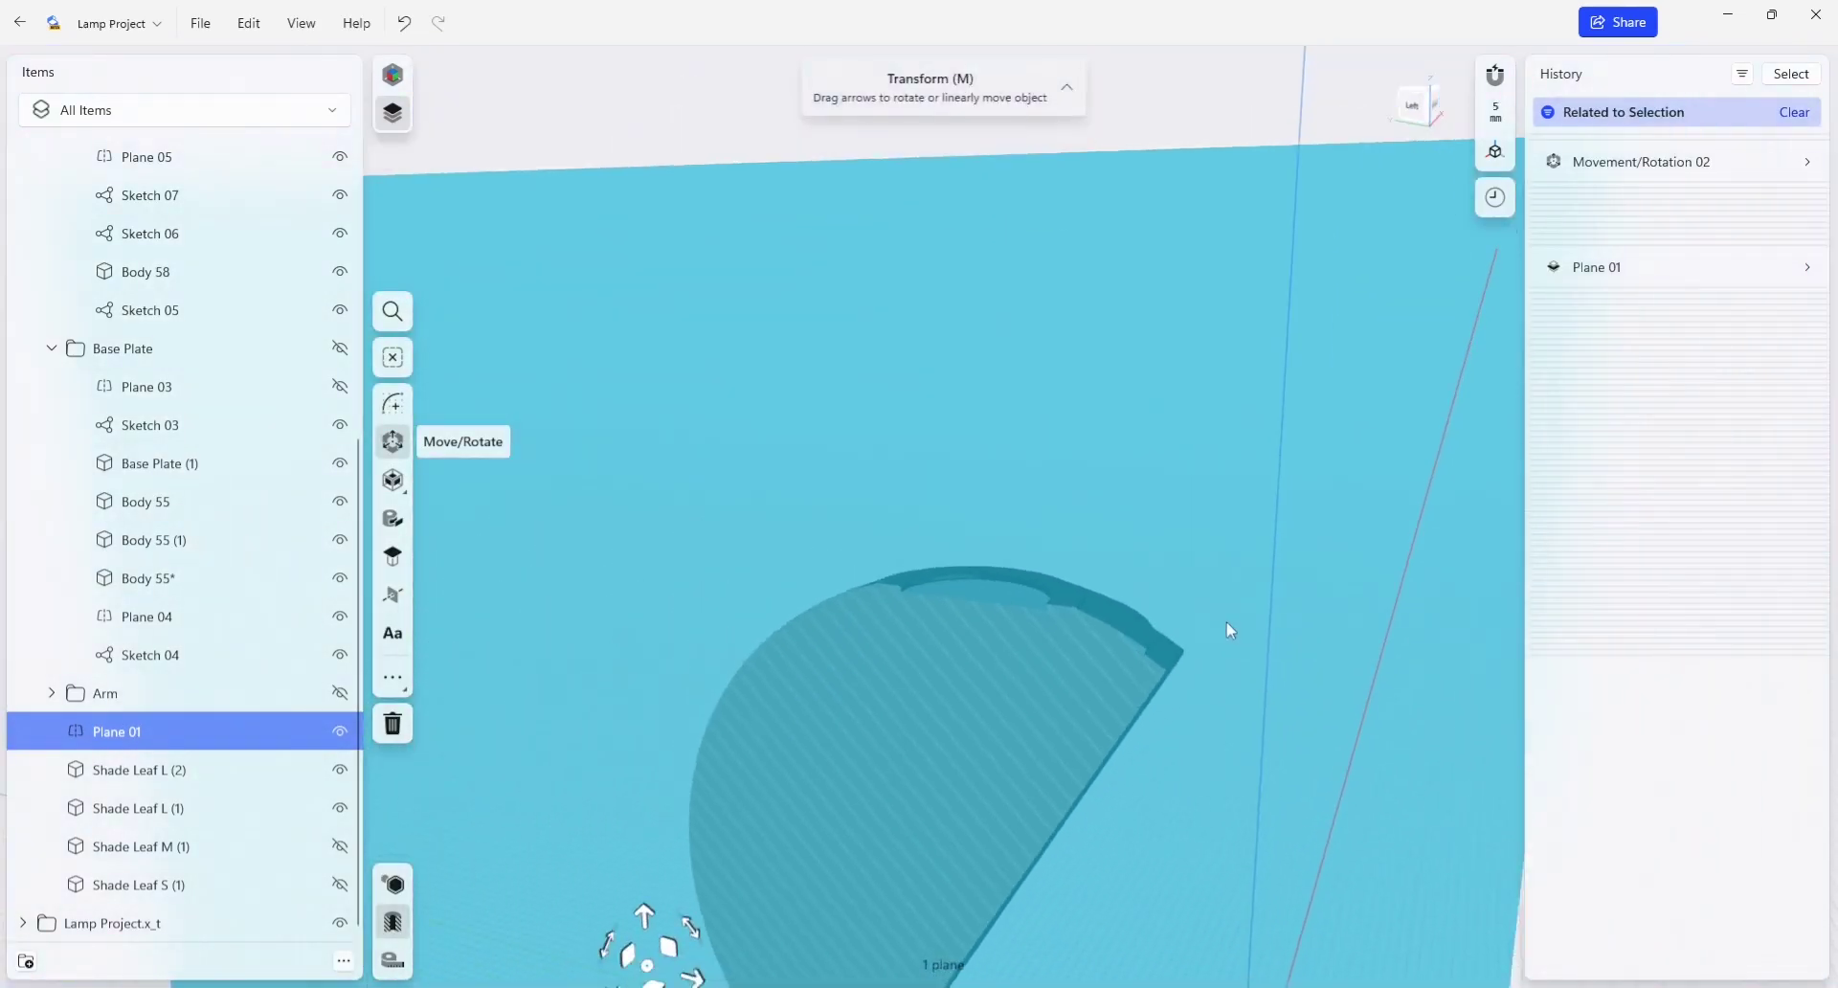
key("Escape")
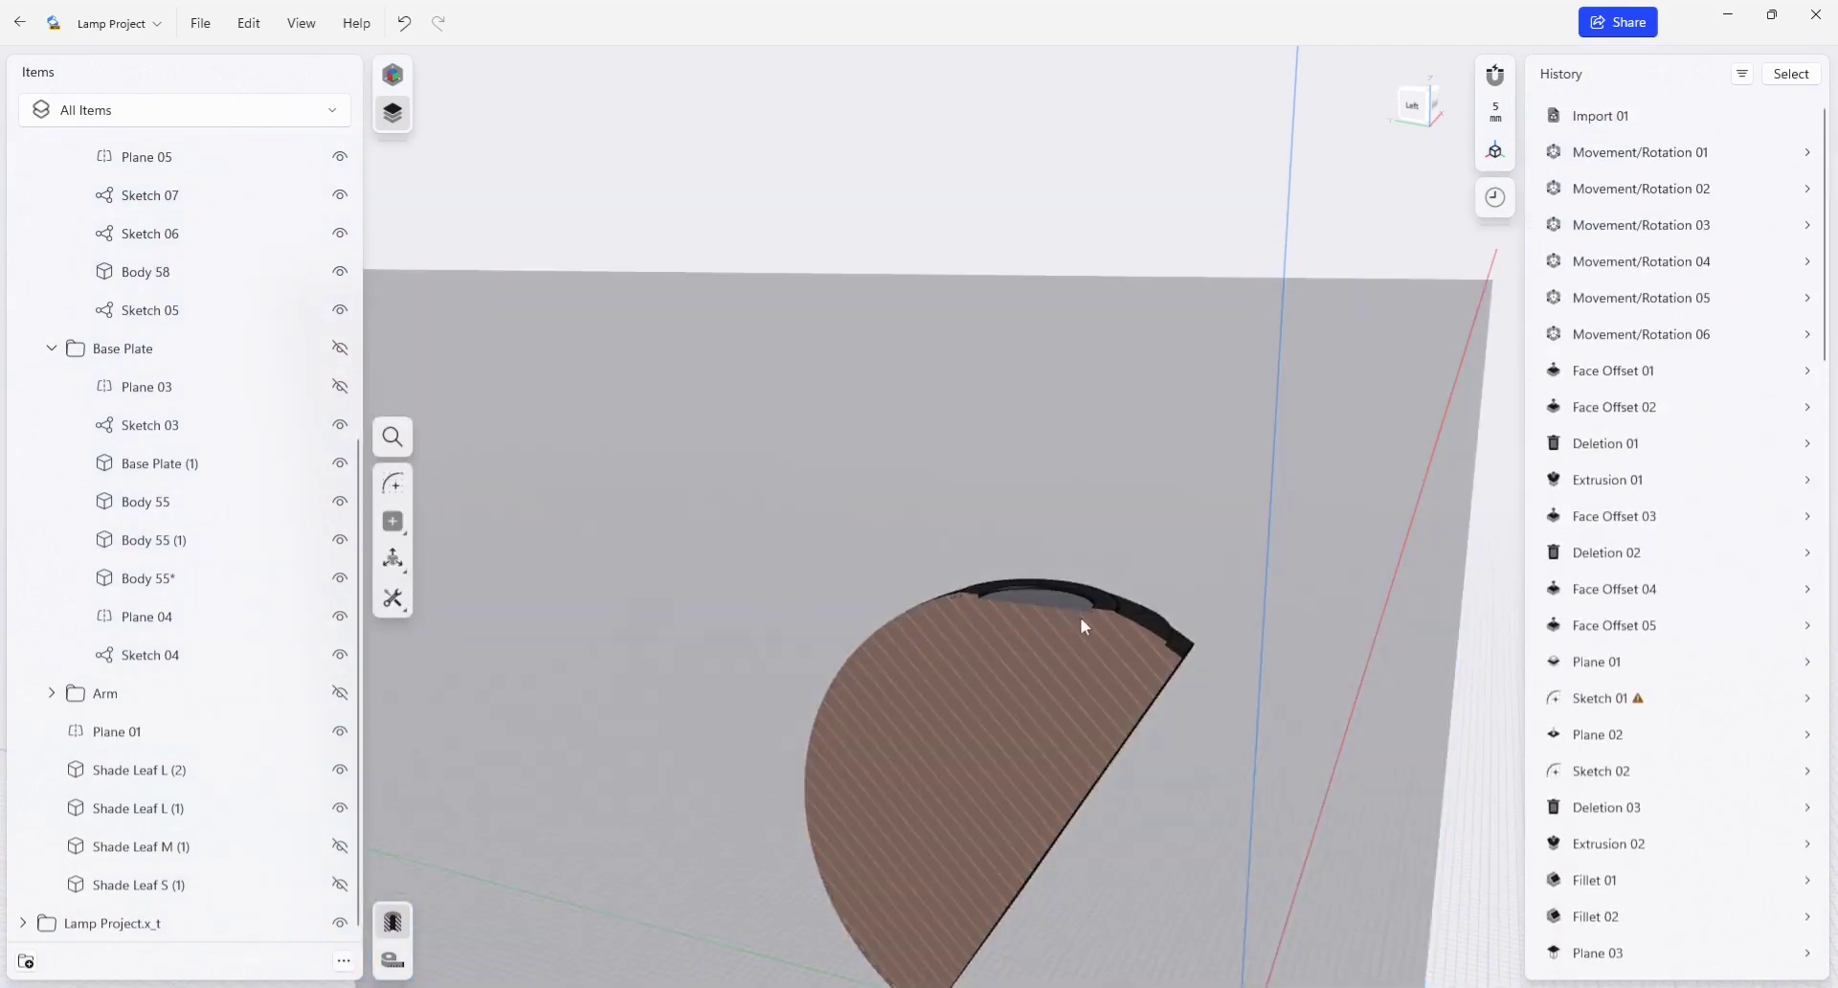
right_click_drag(1184, 672, 1091, 488)
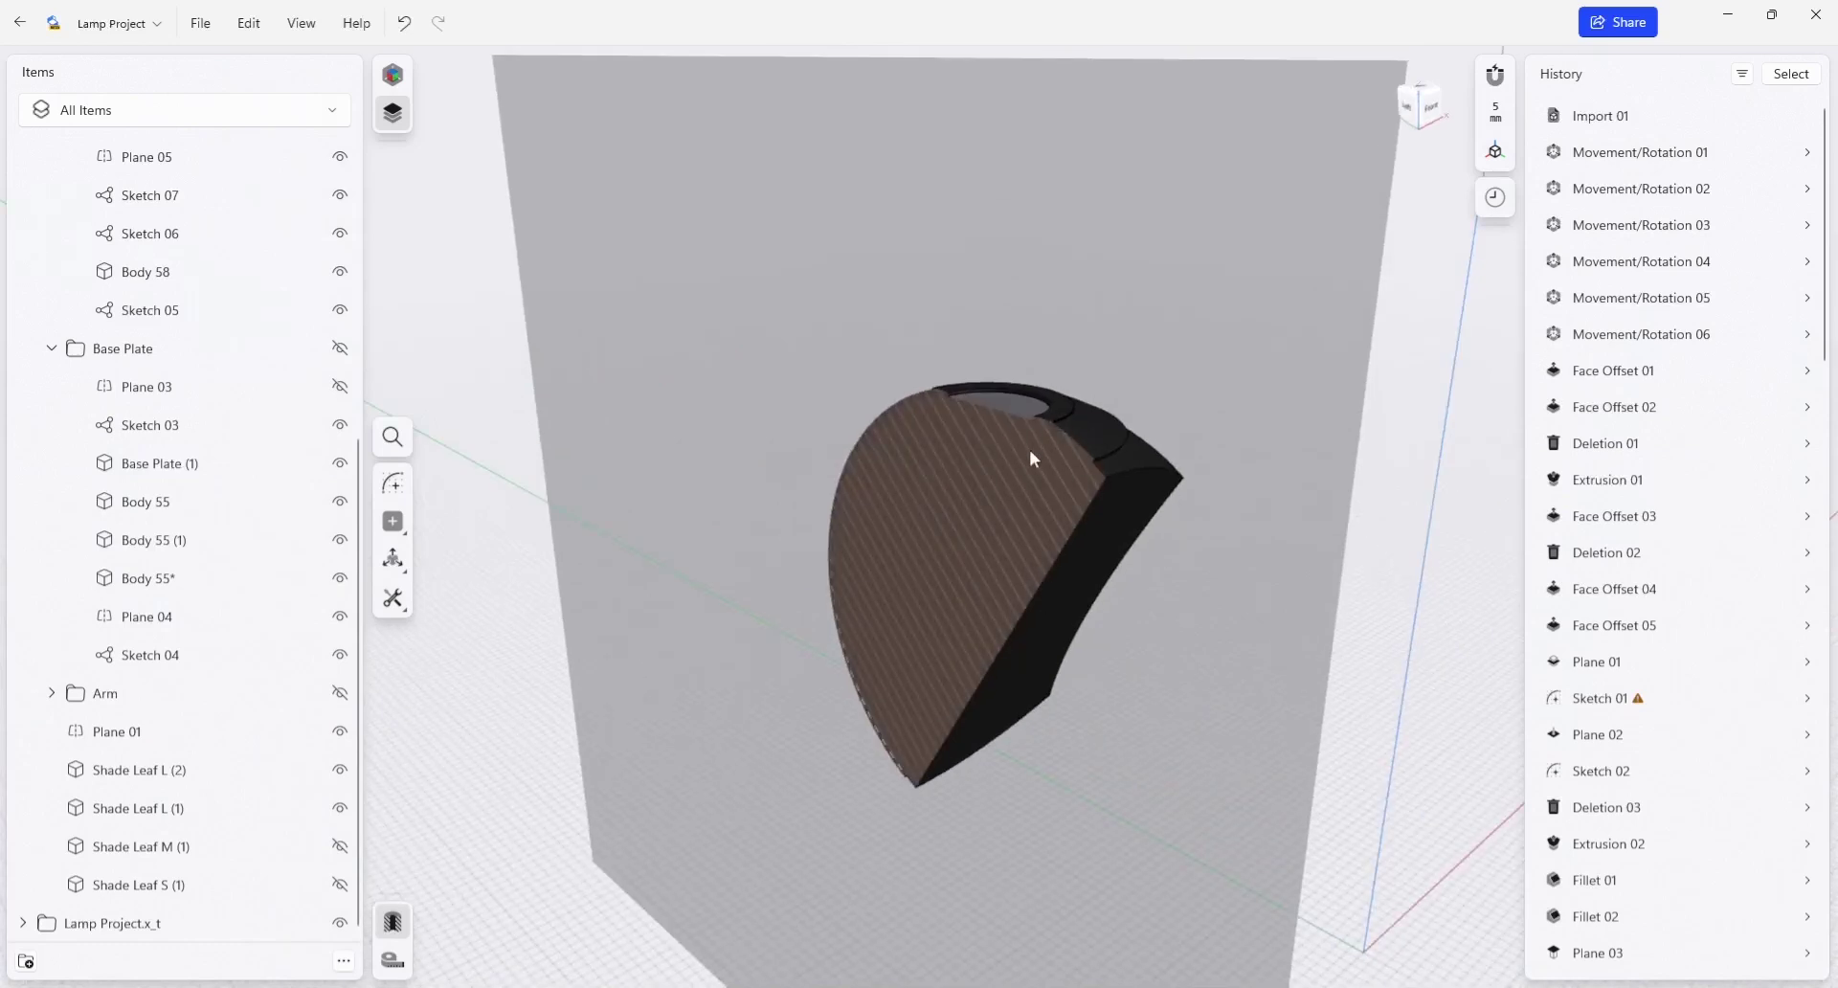
scroll(1112, 453, "up", 4)
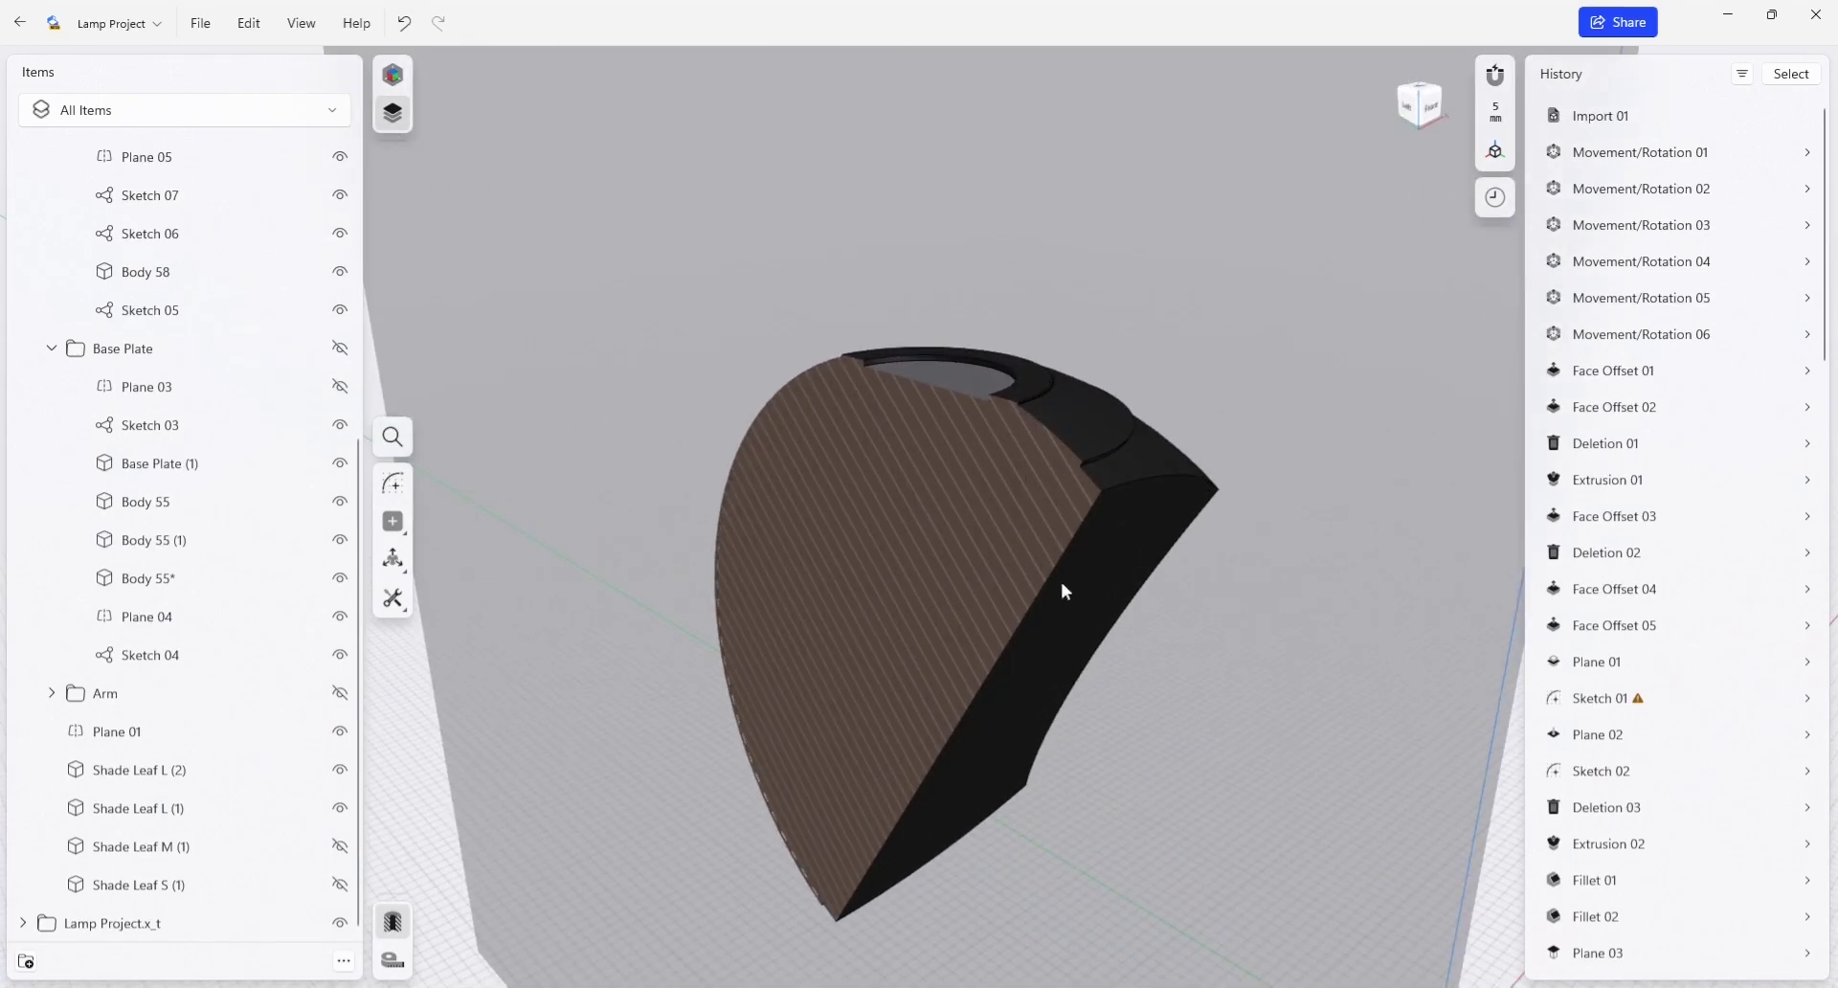
right_click_drag(1075, 596, 1196, 583)
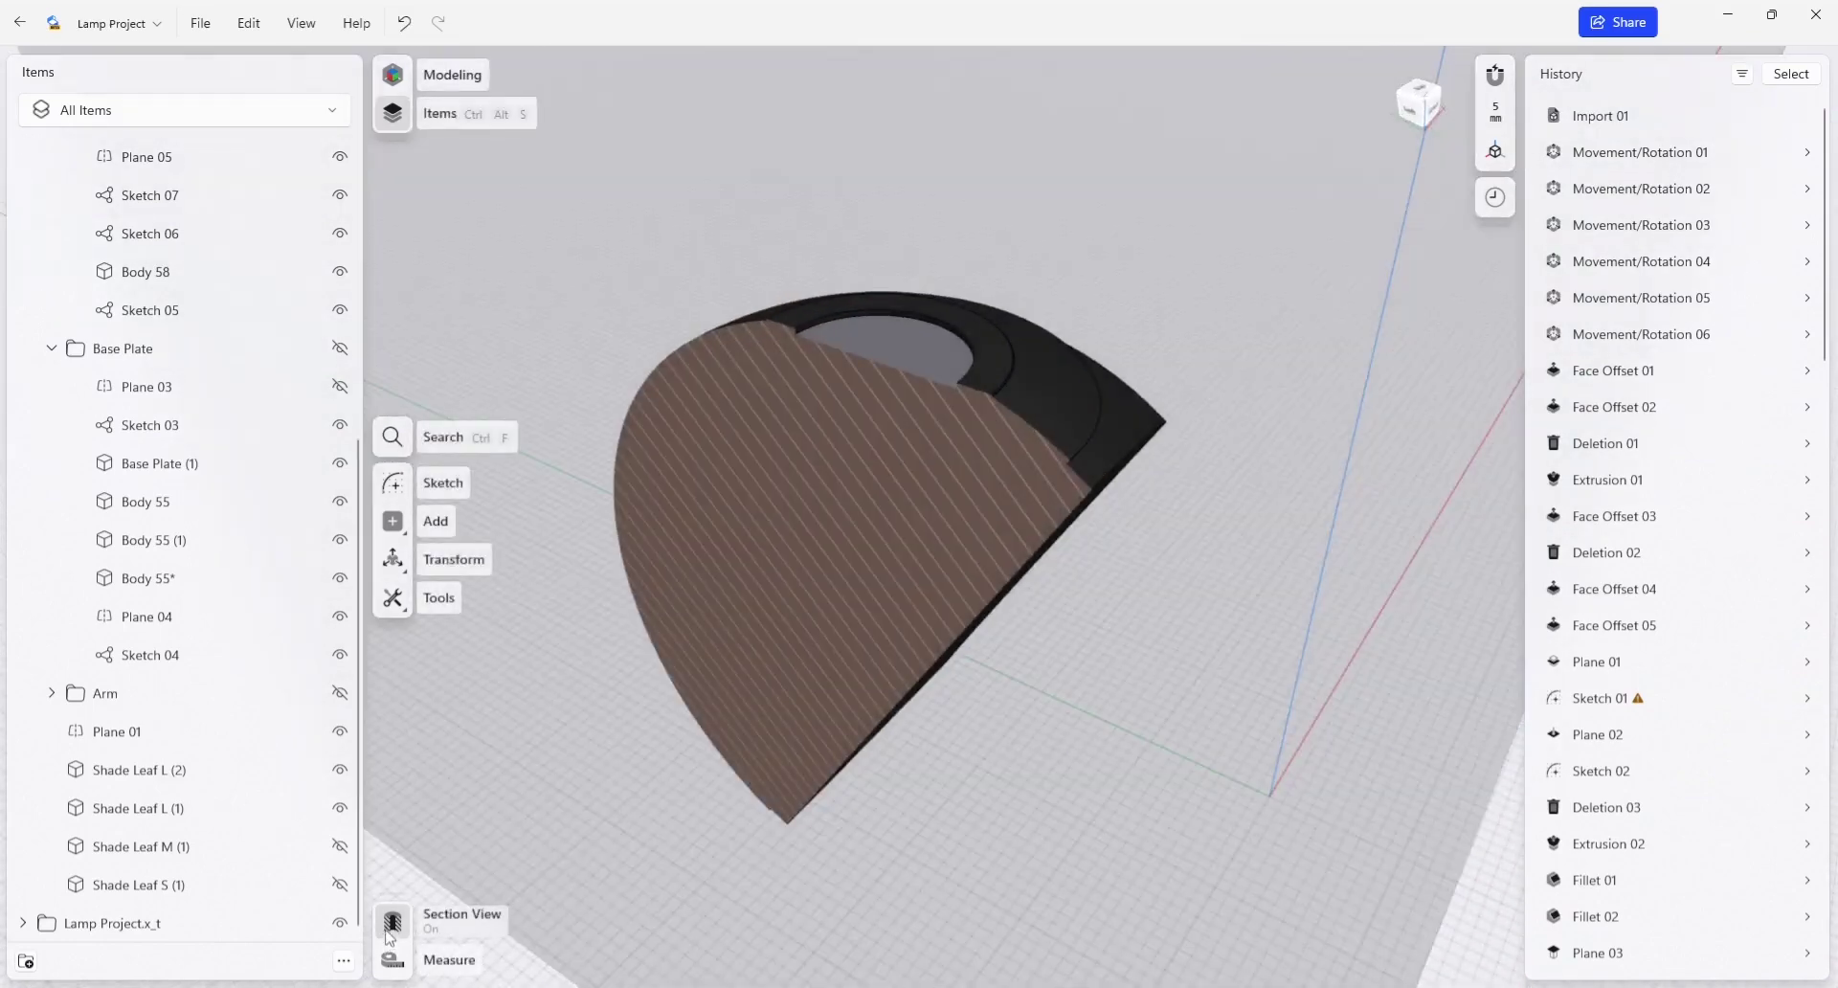
left_click(392, 922)
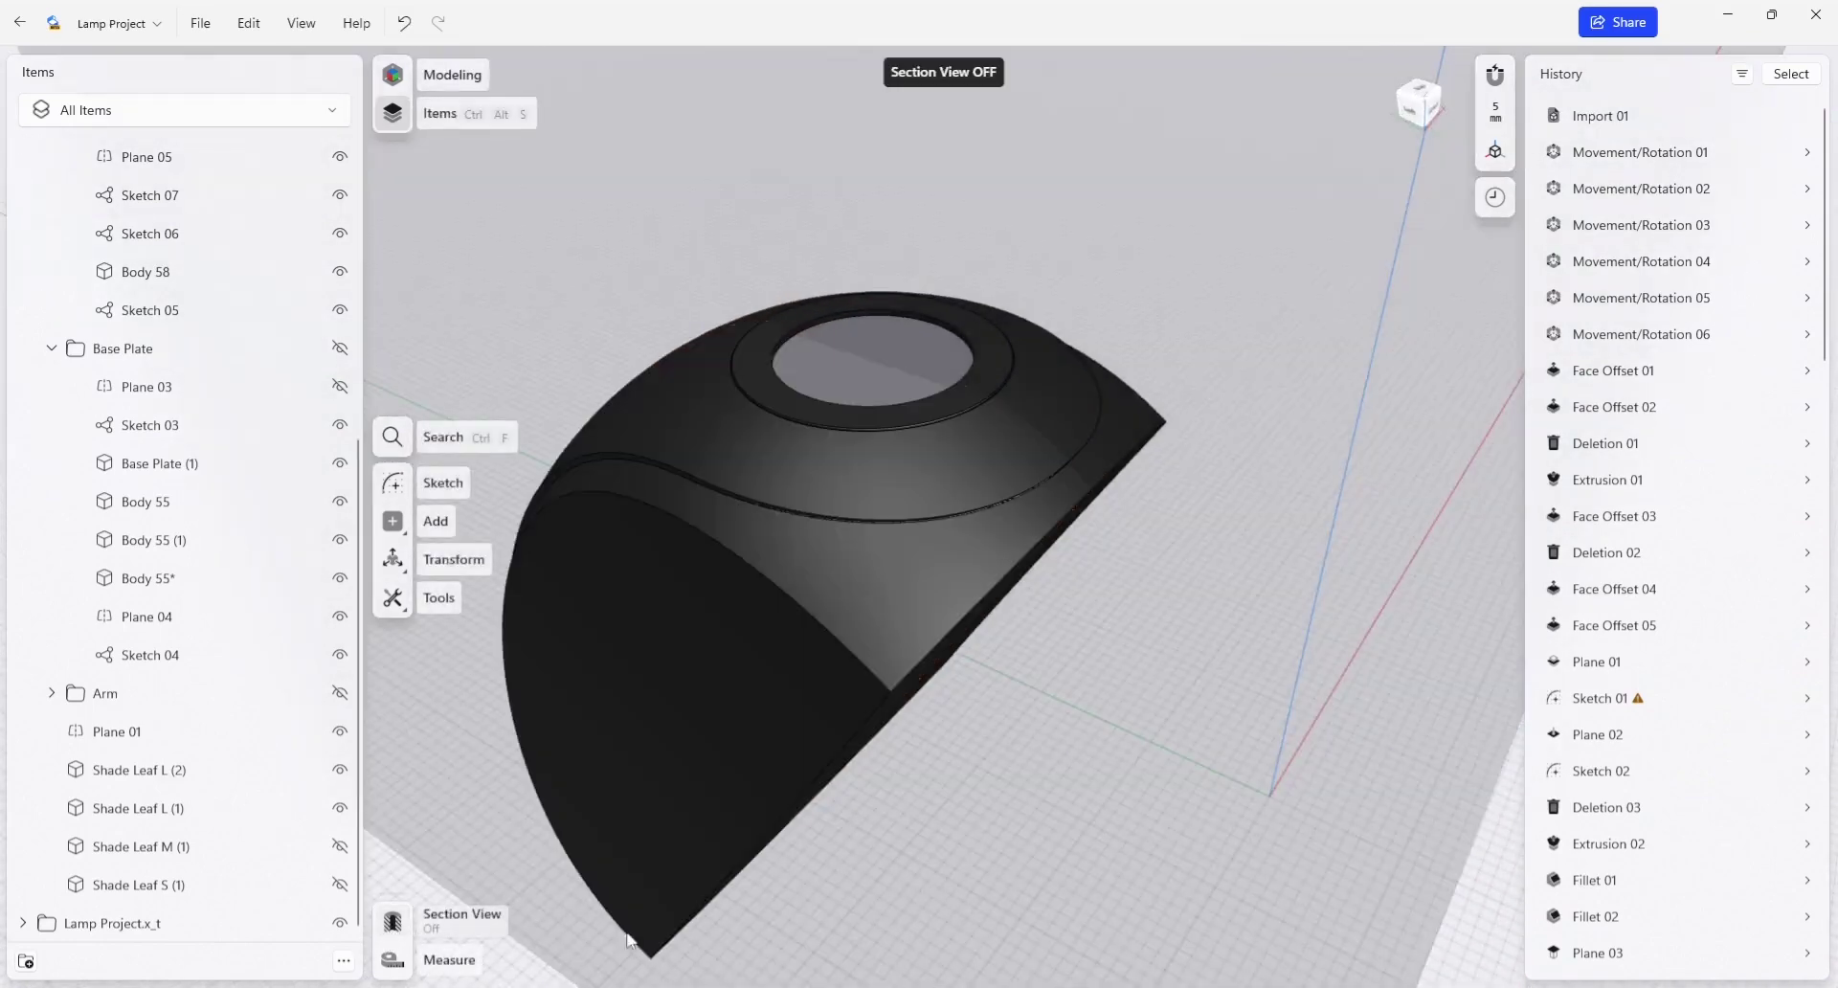
Step: Hide the mold body Shade Leaf L (2) so that only the original shade leaf is shown
right_click_drag(812, 632, 905, 575)
left_click(906, 572)
double_click(904, 543)
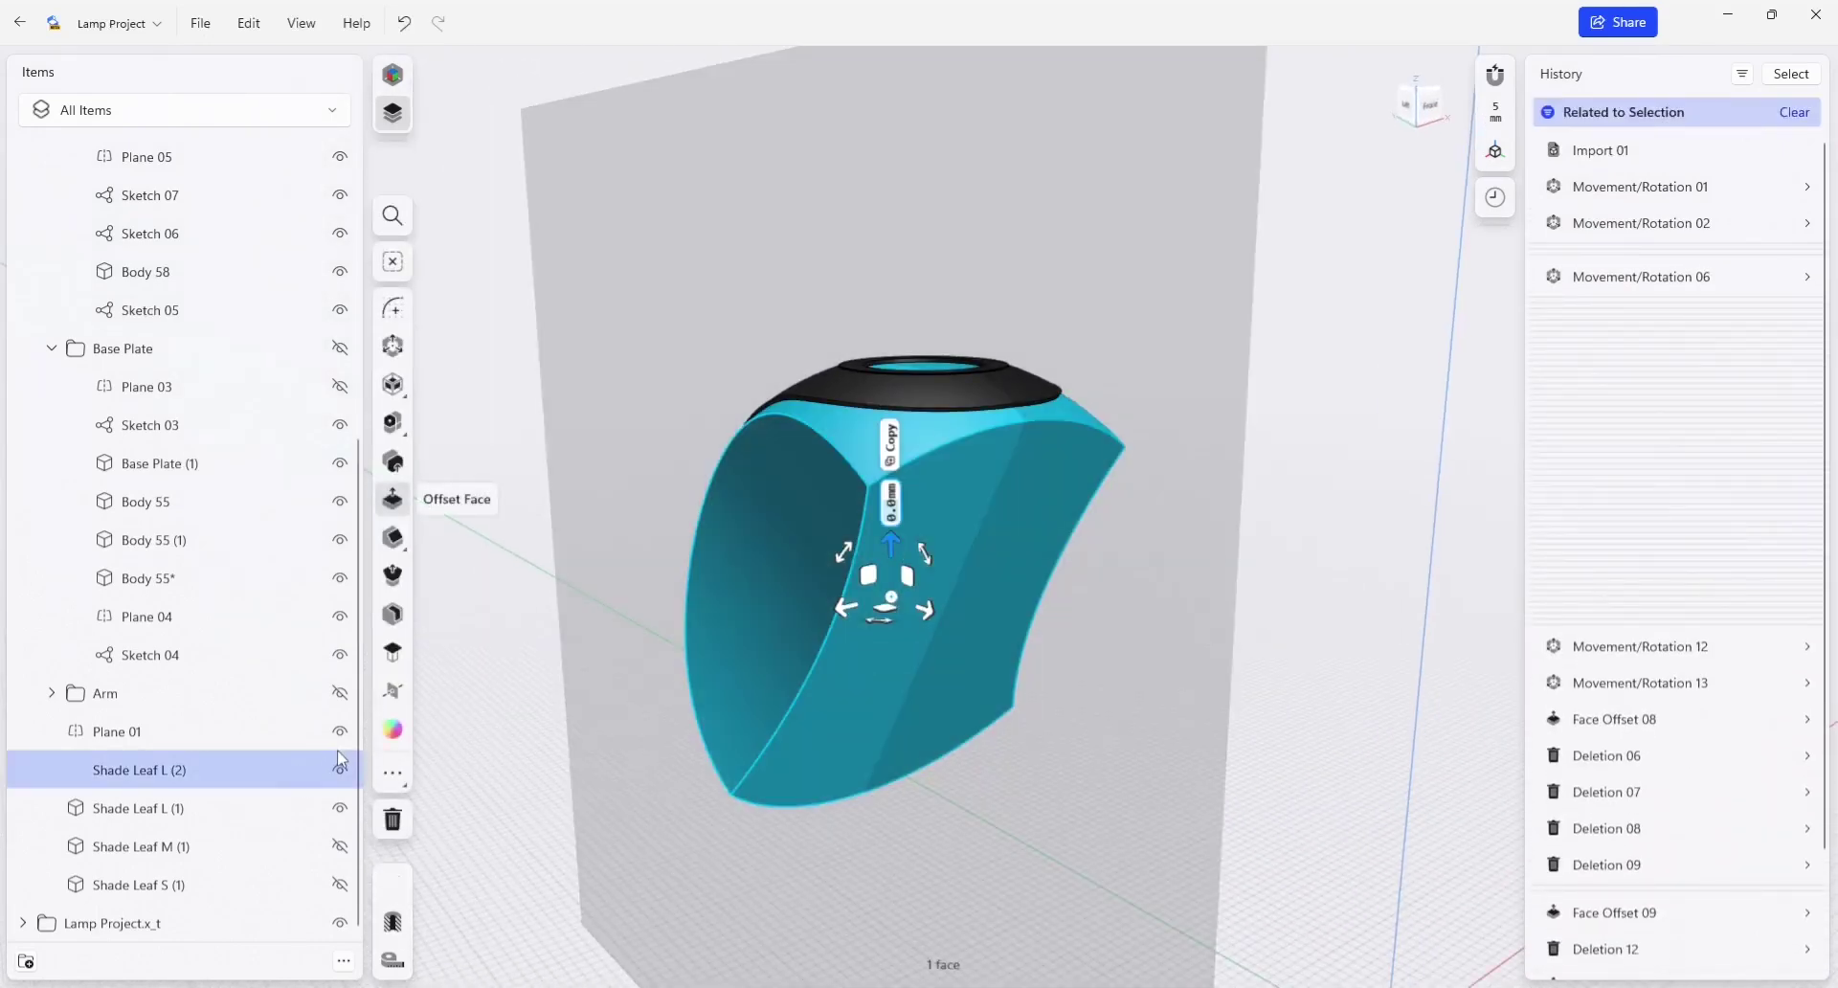
left_click(340, 766)
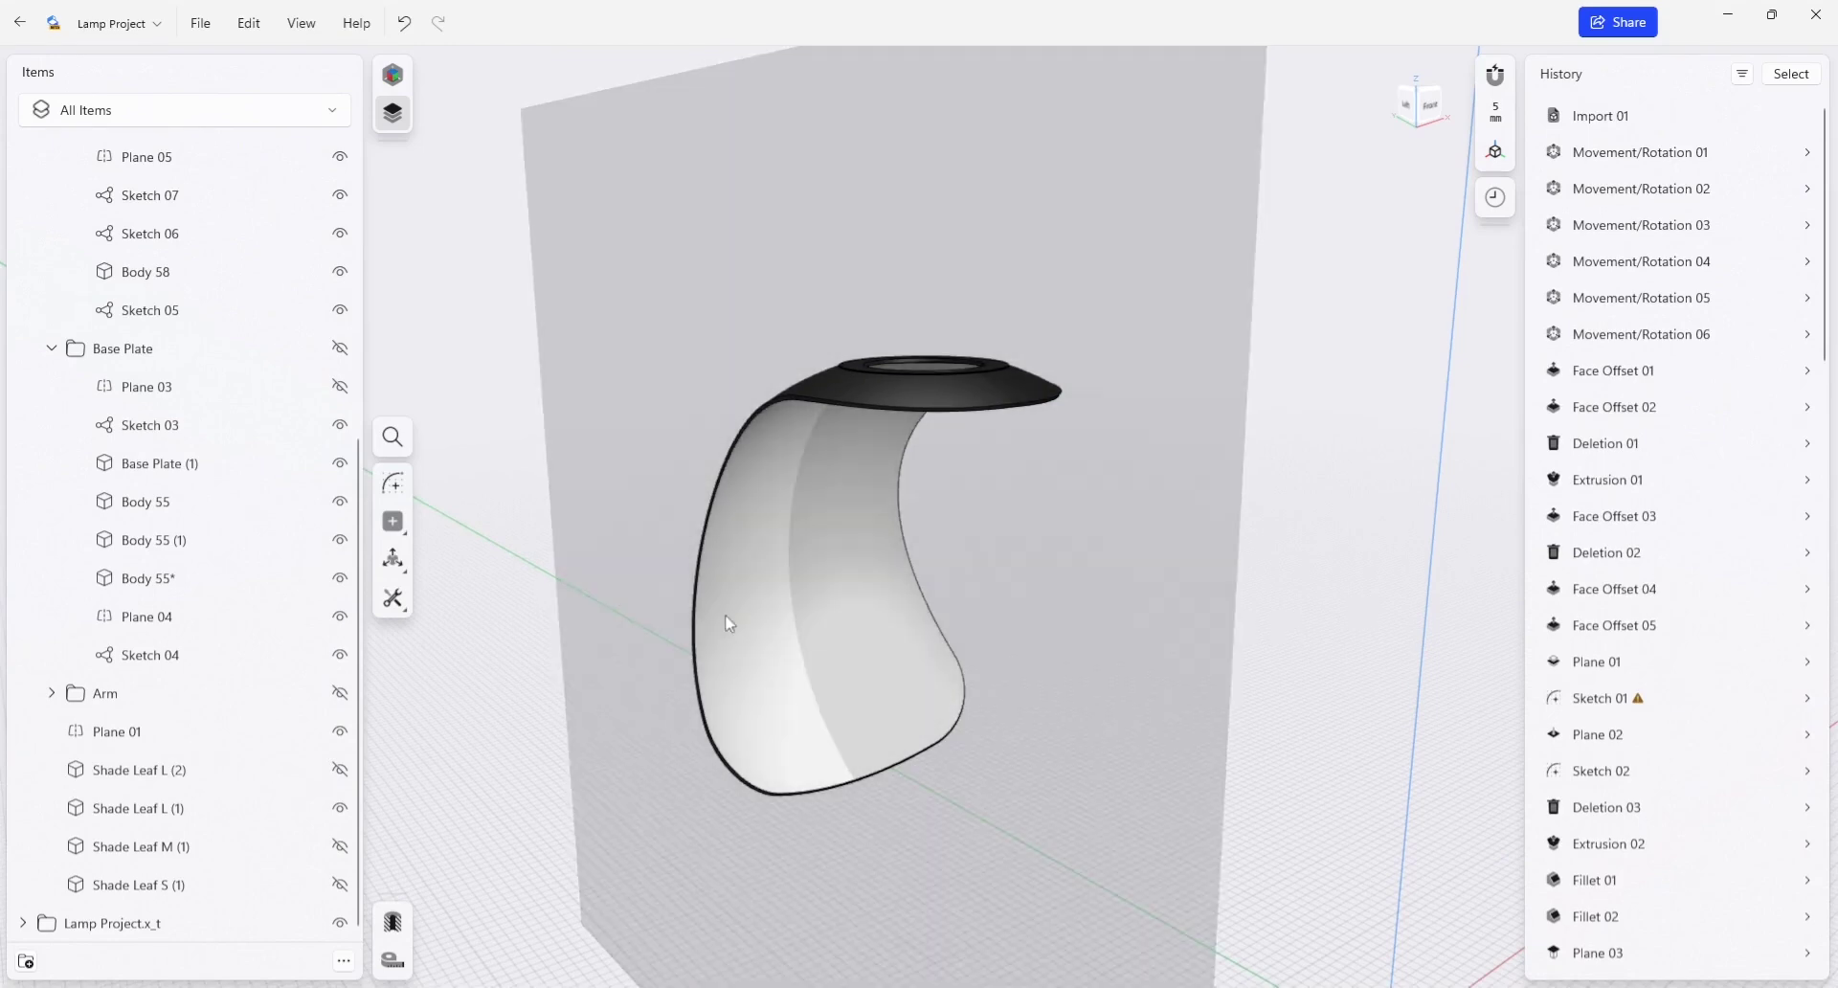
Step: Copy Shade Leaf L (1) and move the copy 5 mm straight down
left_click(736, 639)
double_click(733, 636)
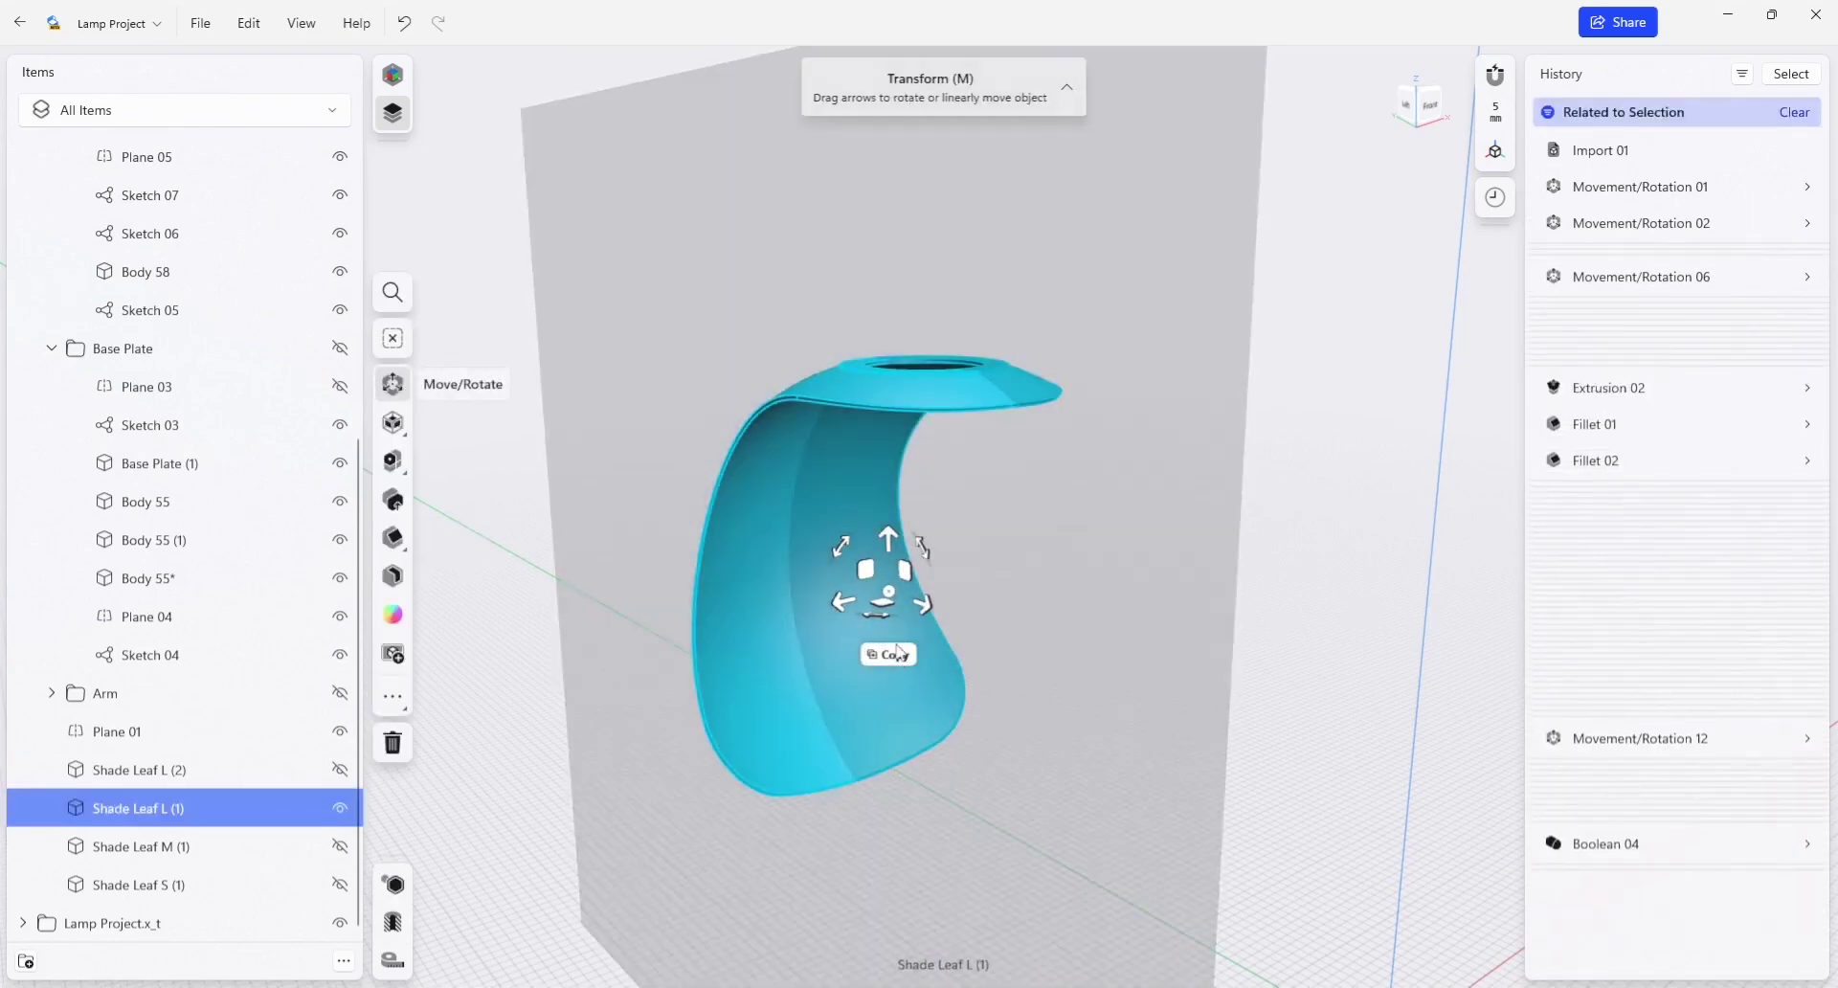
left_click(894, 654)
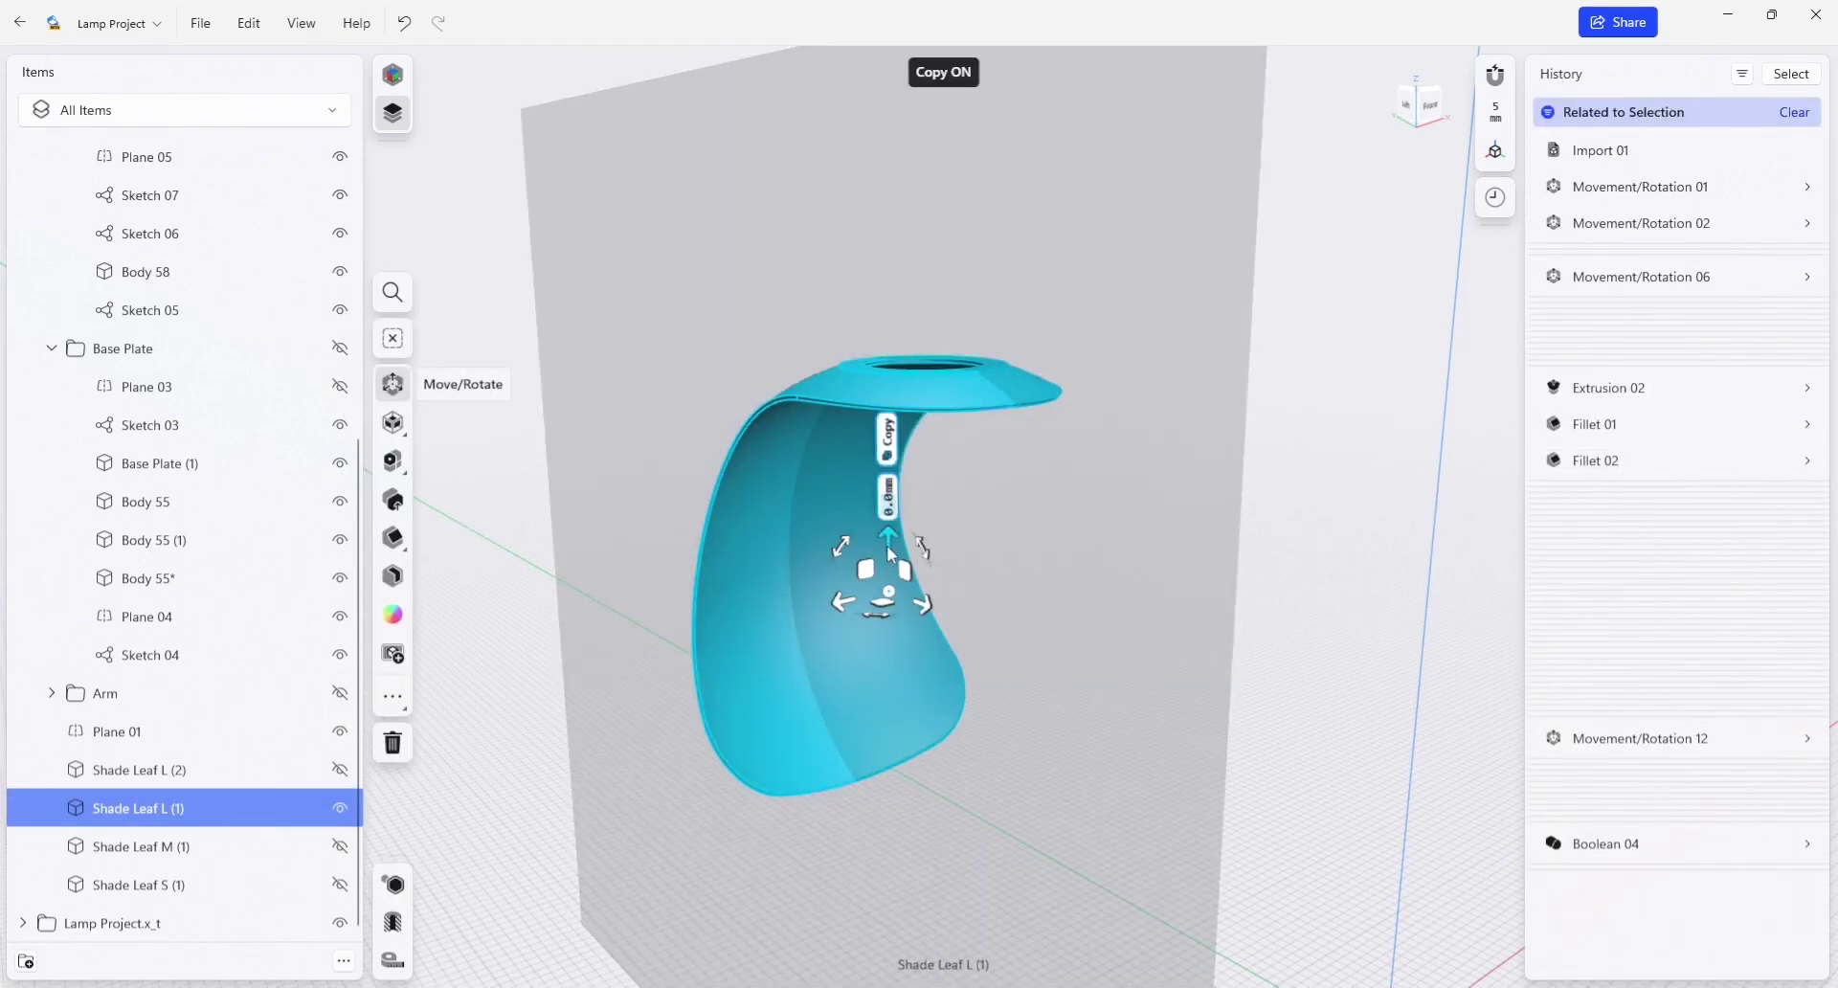
left_click_drag(887, 543, 889, 564)
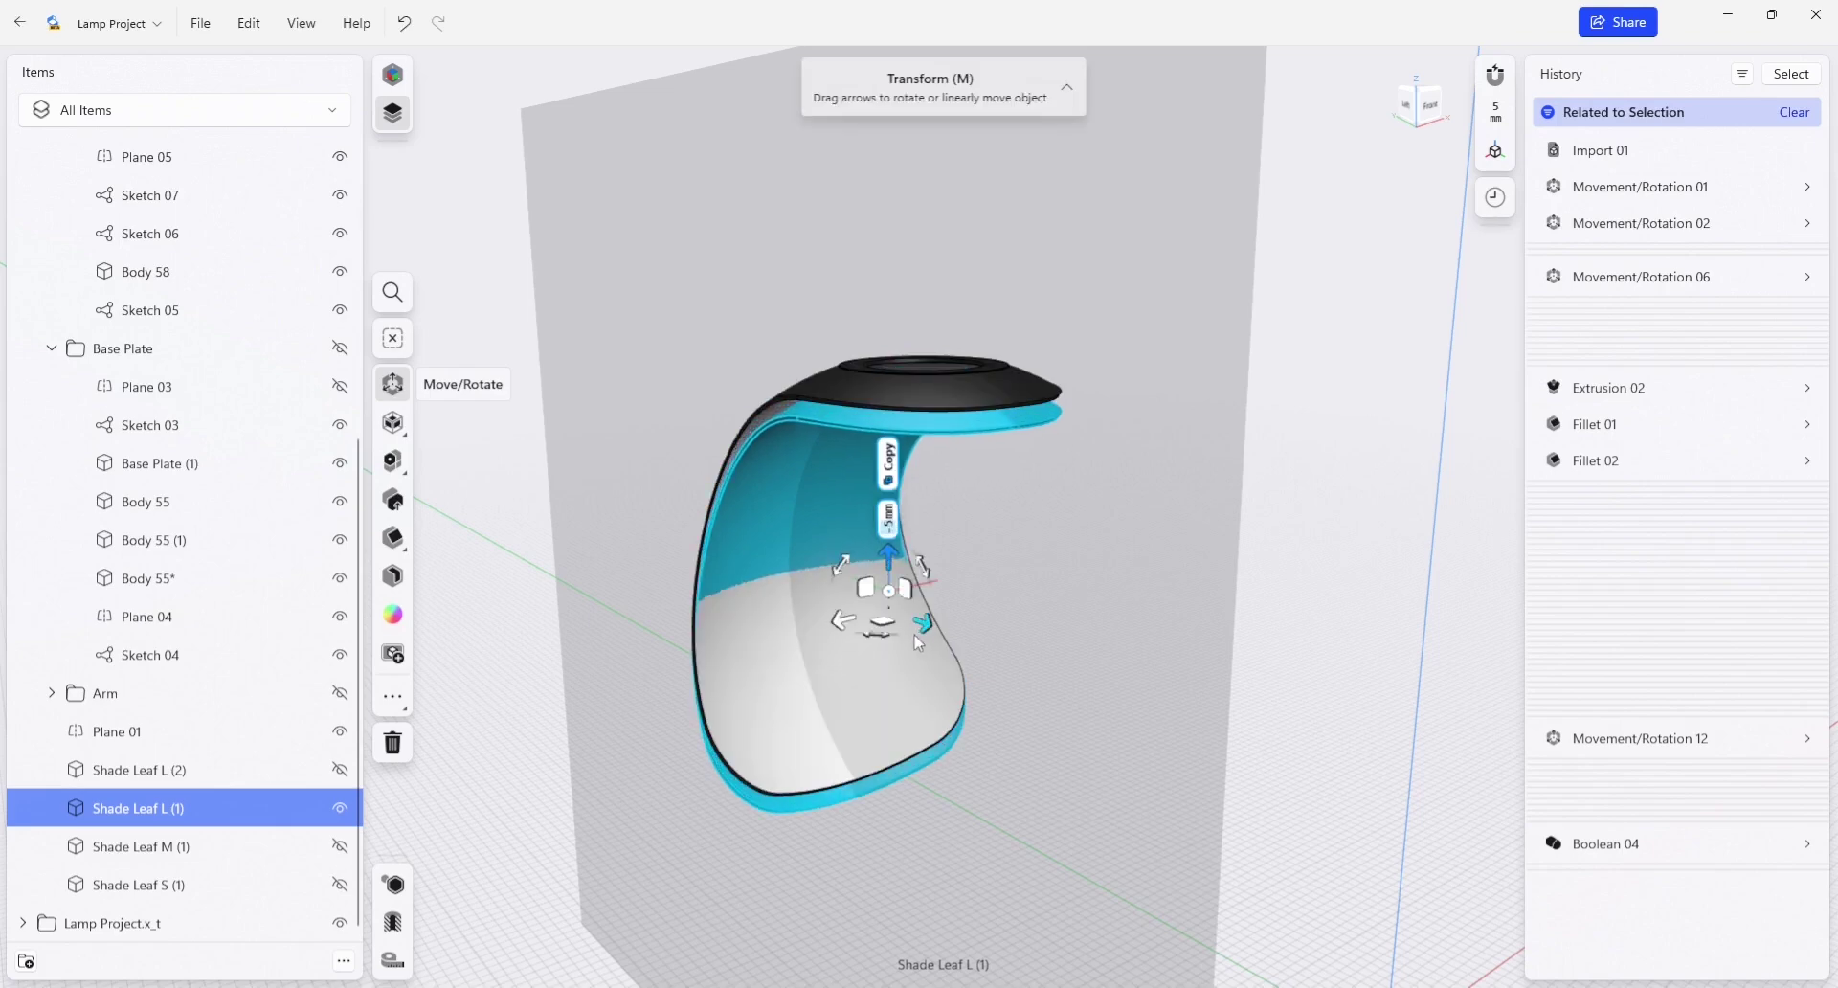
left_click(916, 635)
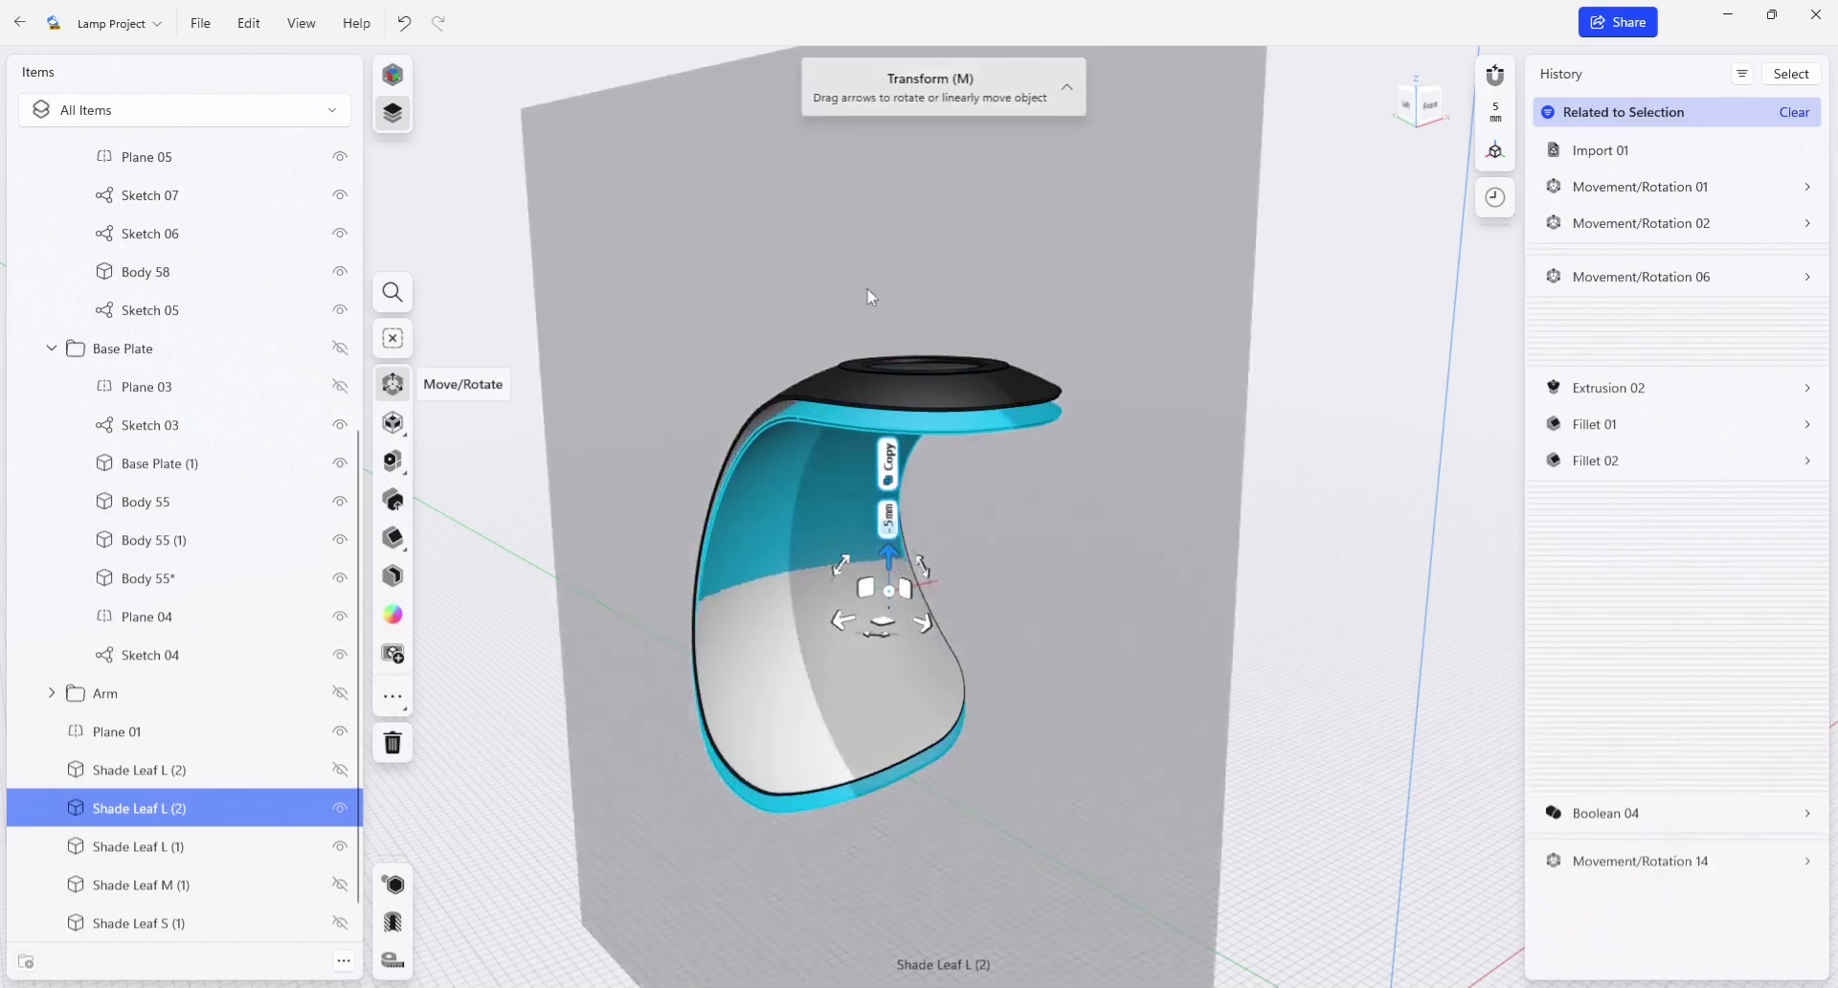